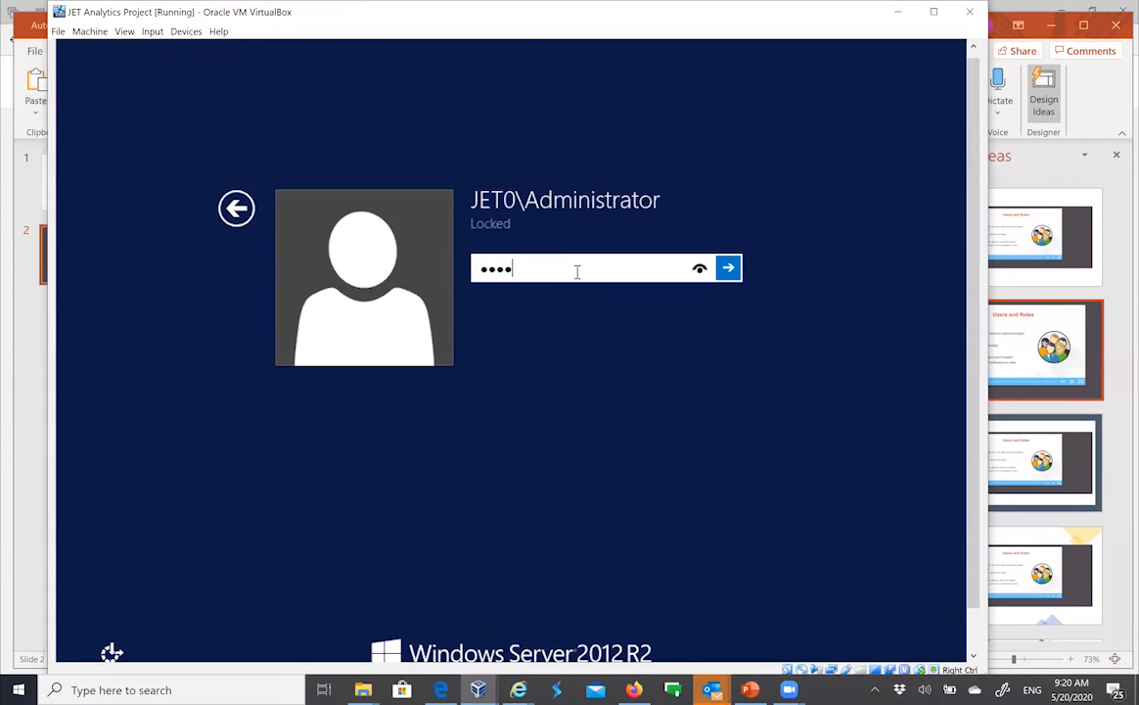
# Step: Unlock the virtual server by entering the account password, adjust the browser window and keep the Jet Hub session active
pyautogui.write('***')
pyautogui.press('Return')
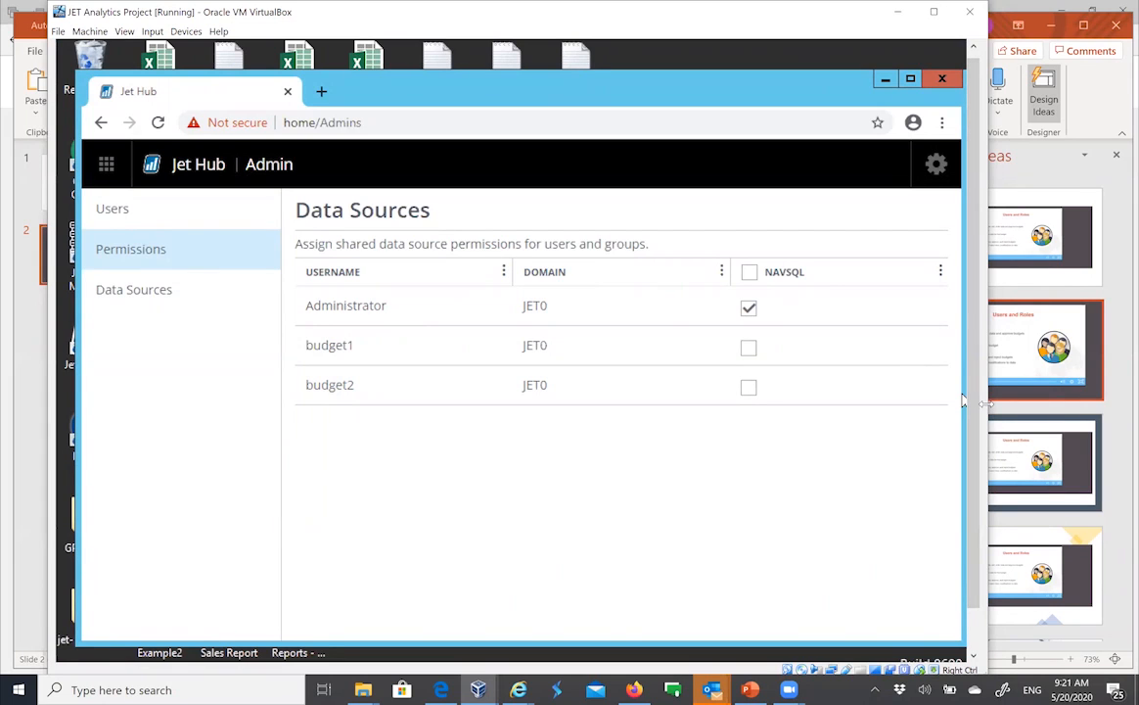
pyautogui.moveTo(985, 402); pyautogui.dragTo(995, 402)
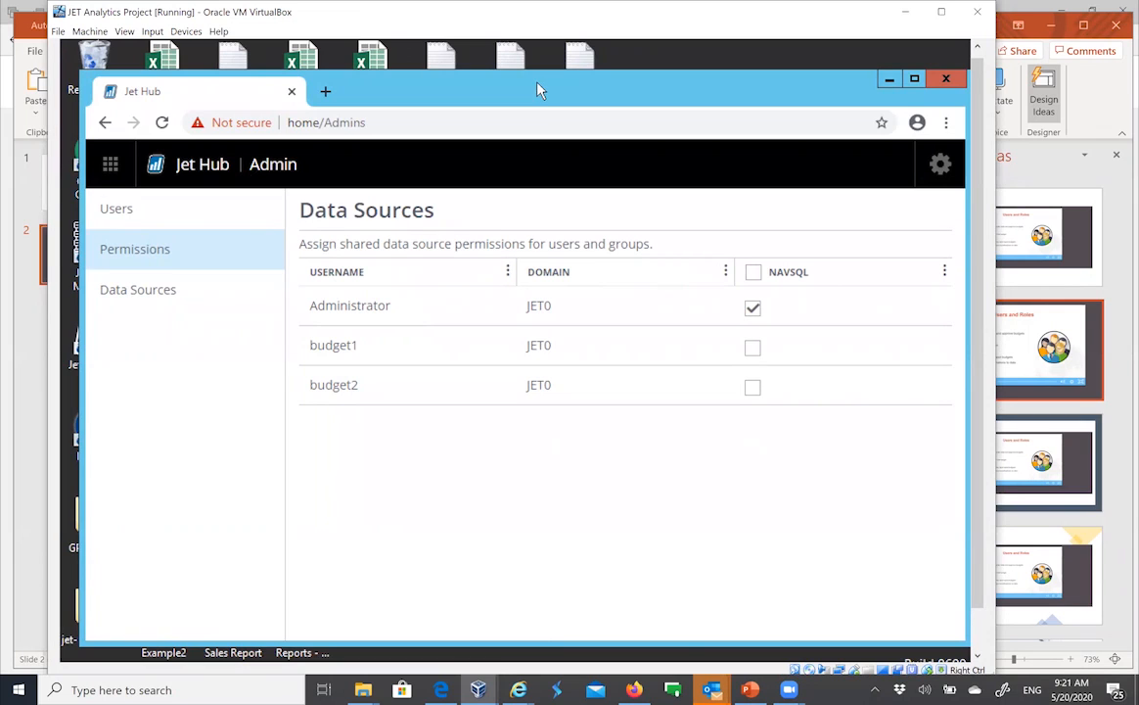
pyautogui.moveTo(537, 90); pyautogui.dragTo(536, 74)
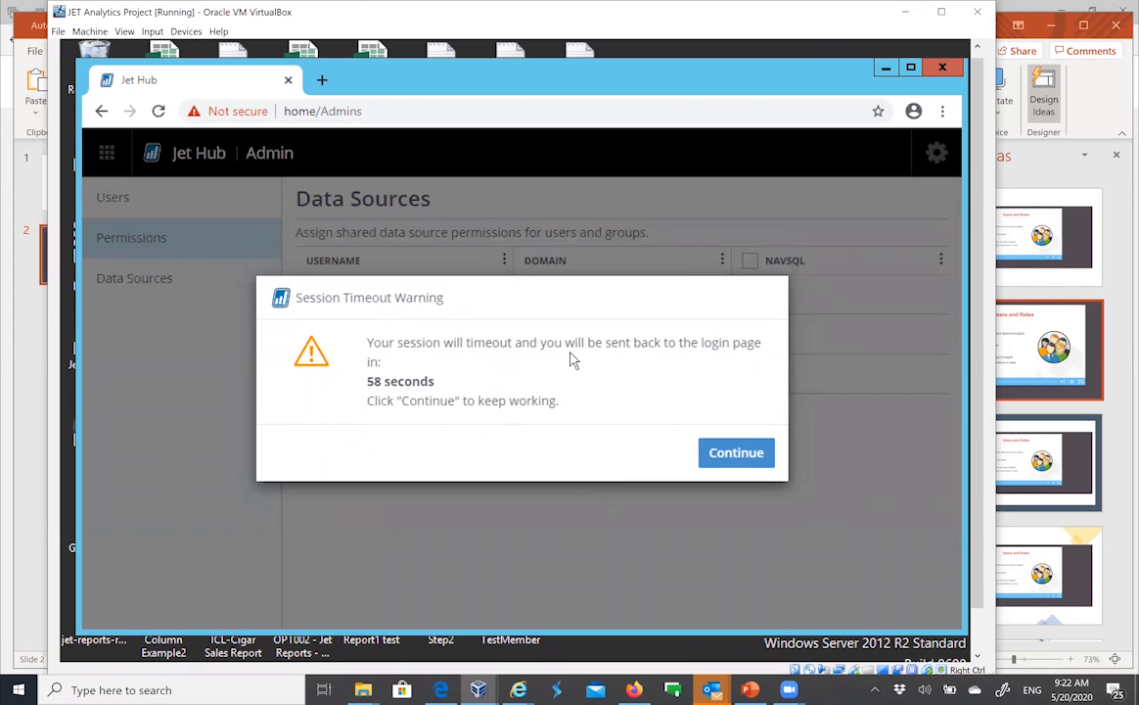
pyautogui.click(730, 455)
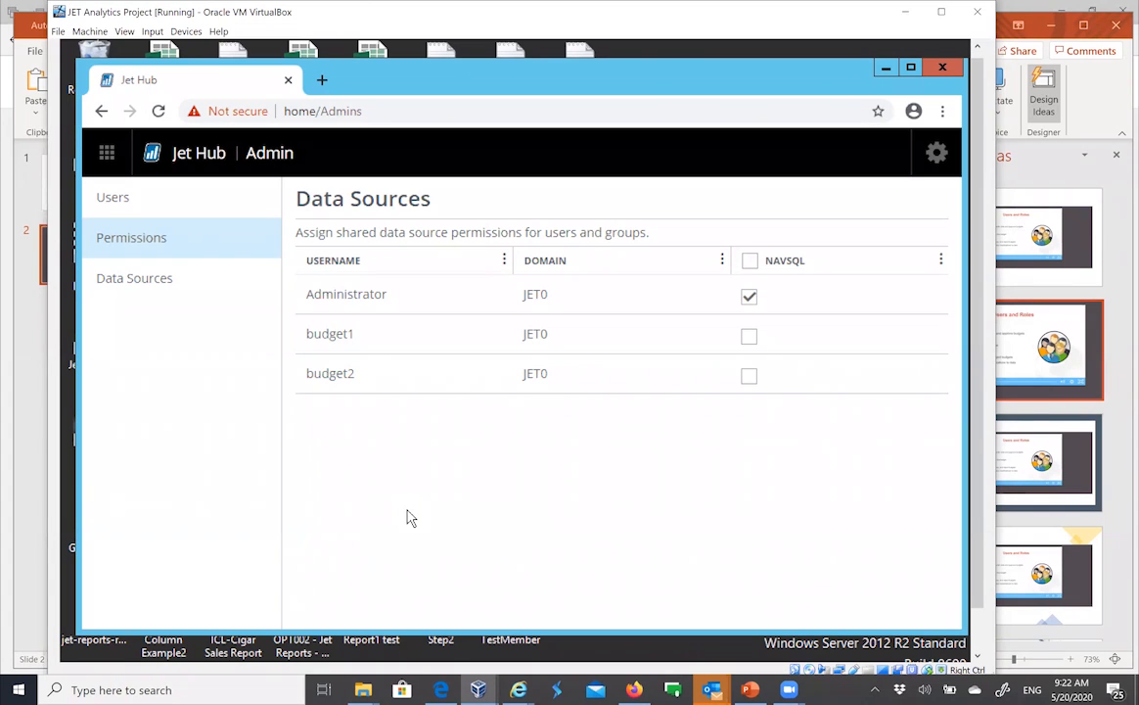
# Step: Open the Email settings and examine the SMTP server, port, encryption and sender account fields
pyautogui.click(936, 172)
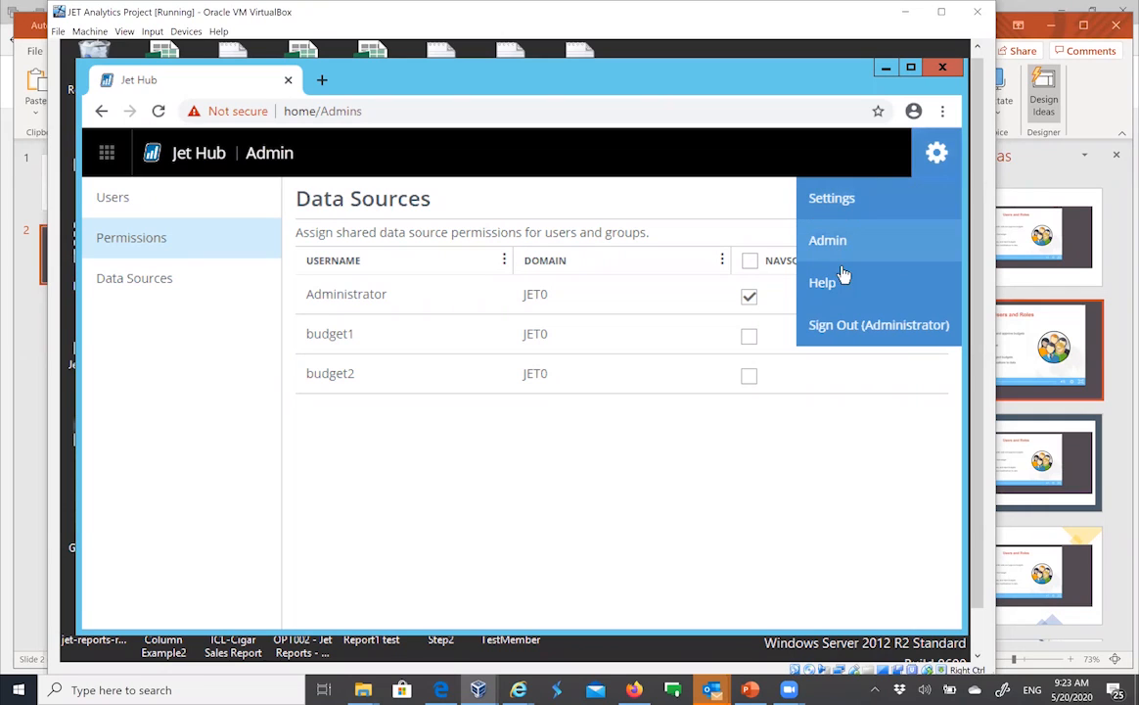
pyautogui.click(834, 199)
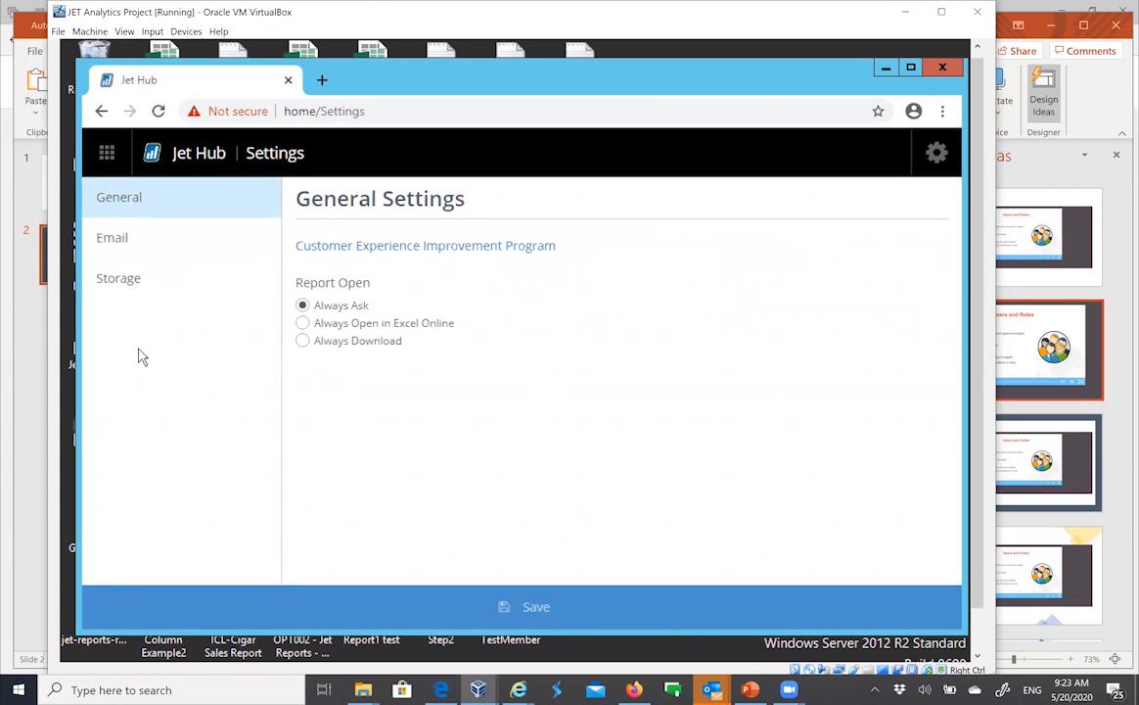
pyautogui.click(114, 246)
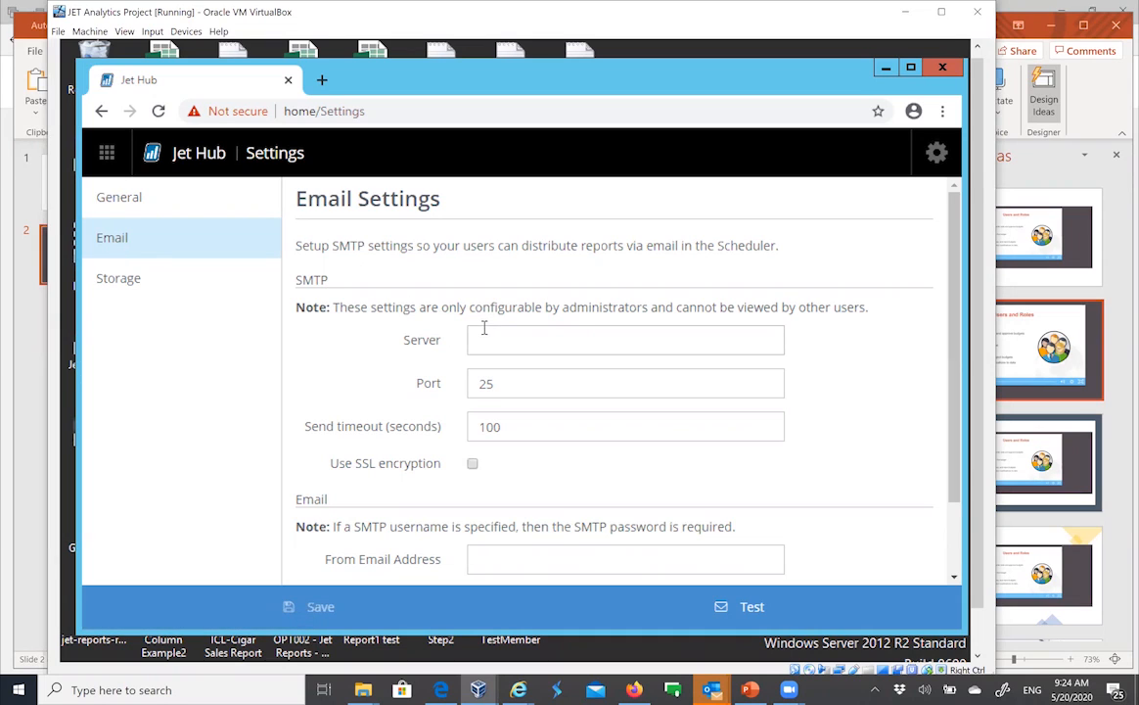
pyautogui.click(531, 342)
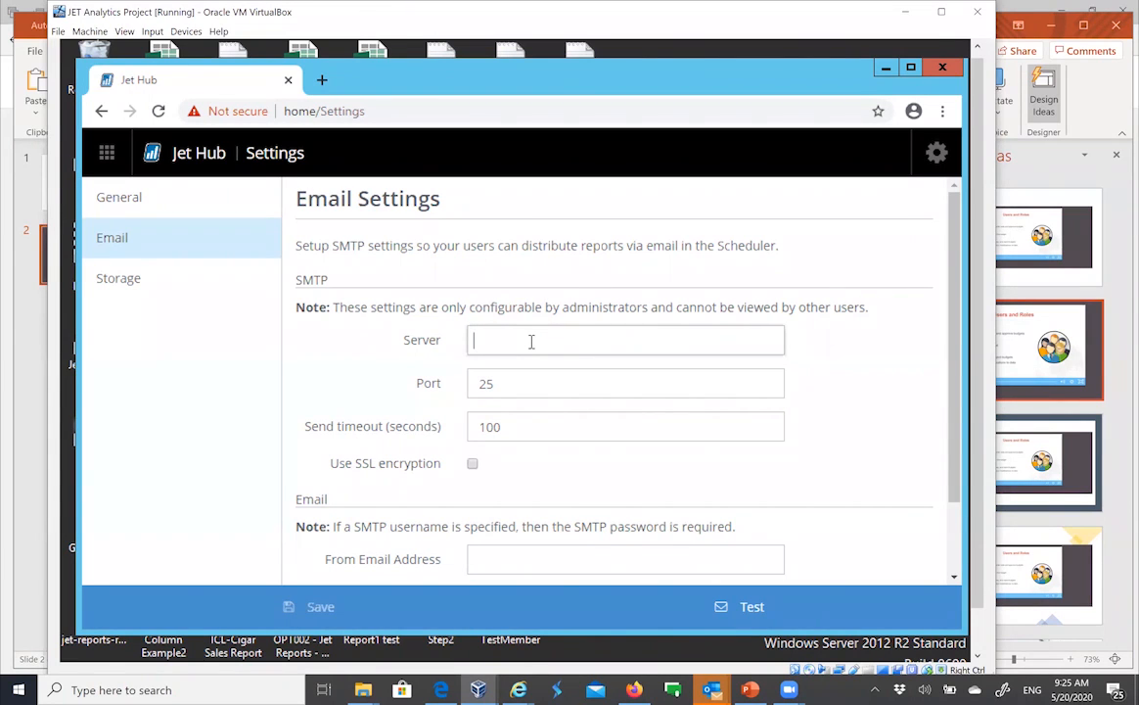
pyautogui.click(576, 389)
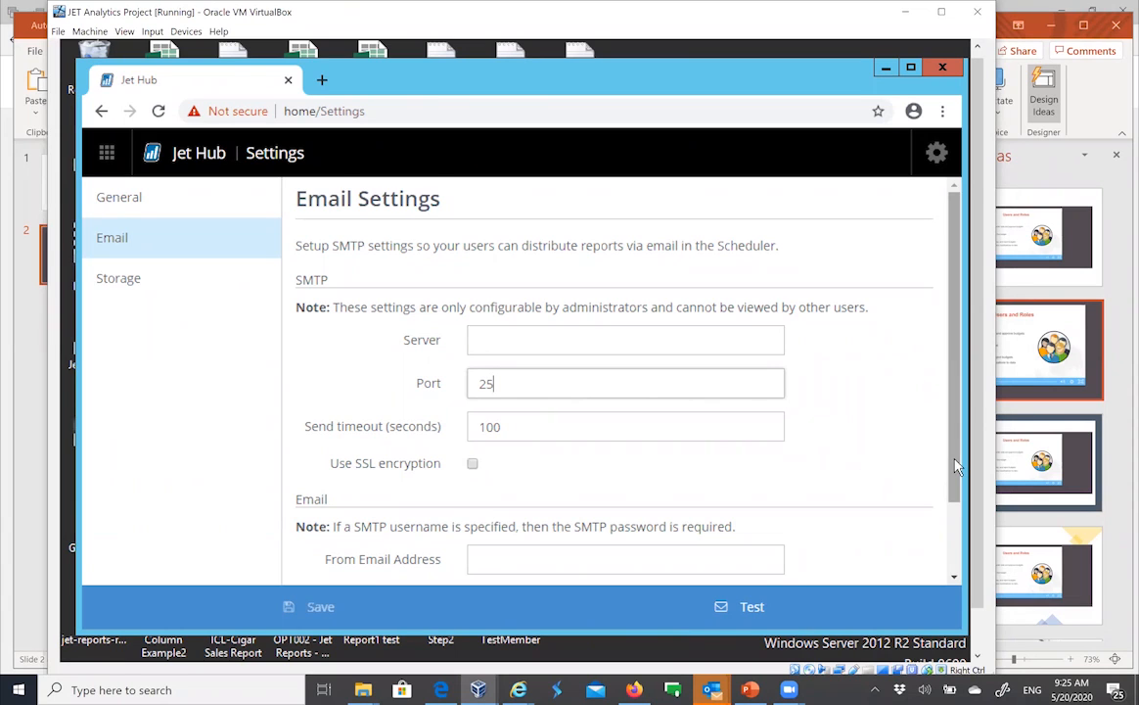
pyautogui.moveTo(953, 460); pyautogui.dragTo(957, 550)
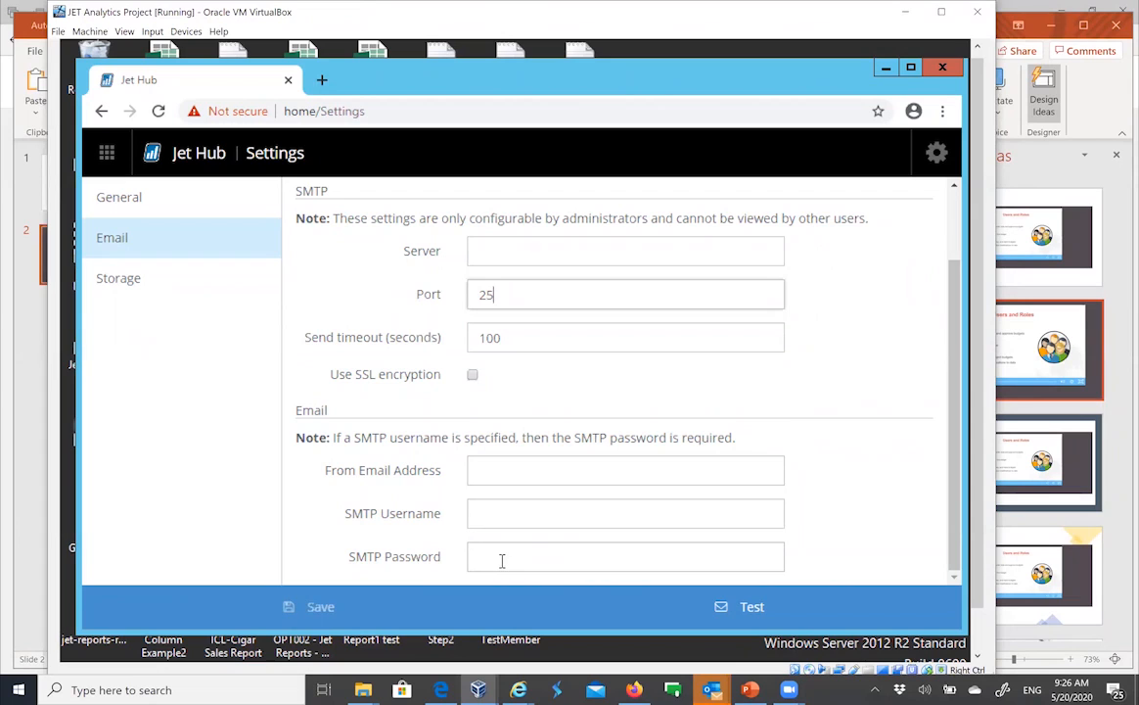
pyautogui.click(827, 542)
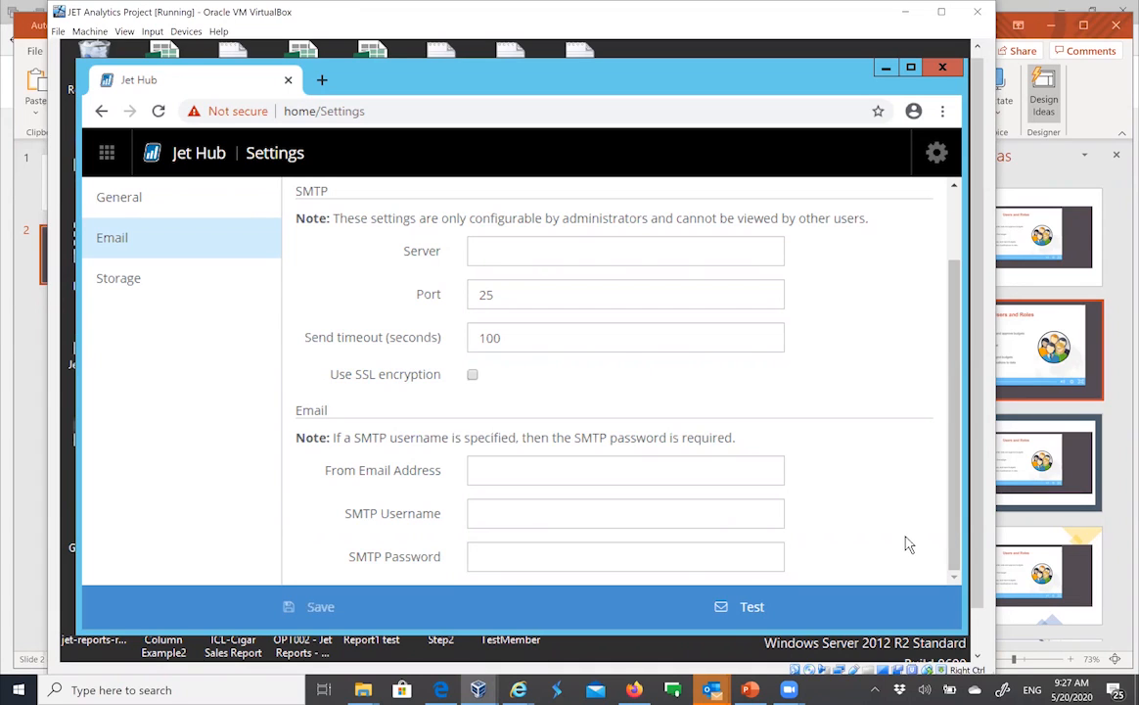
pyautogui.click(633, 473)
# Step: Open the Admin area and review the Users list and the Permissions page
pyautogui.click(938, 155)
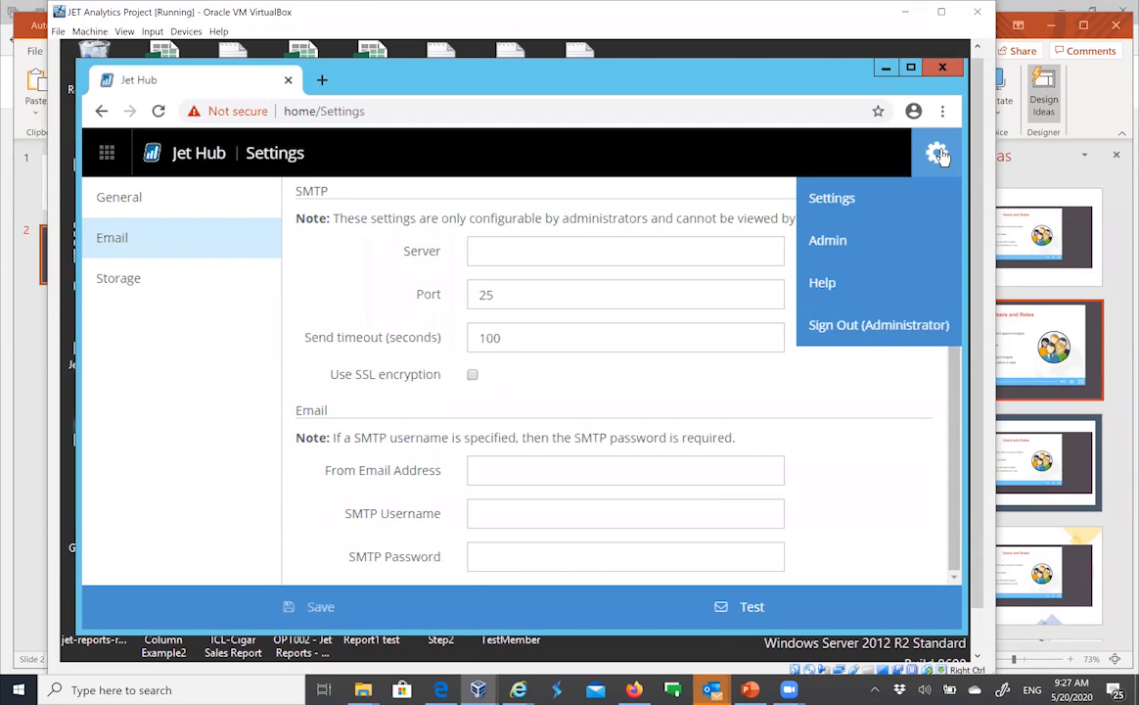
pyautogui.click(834, 251)
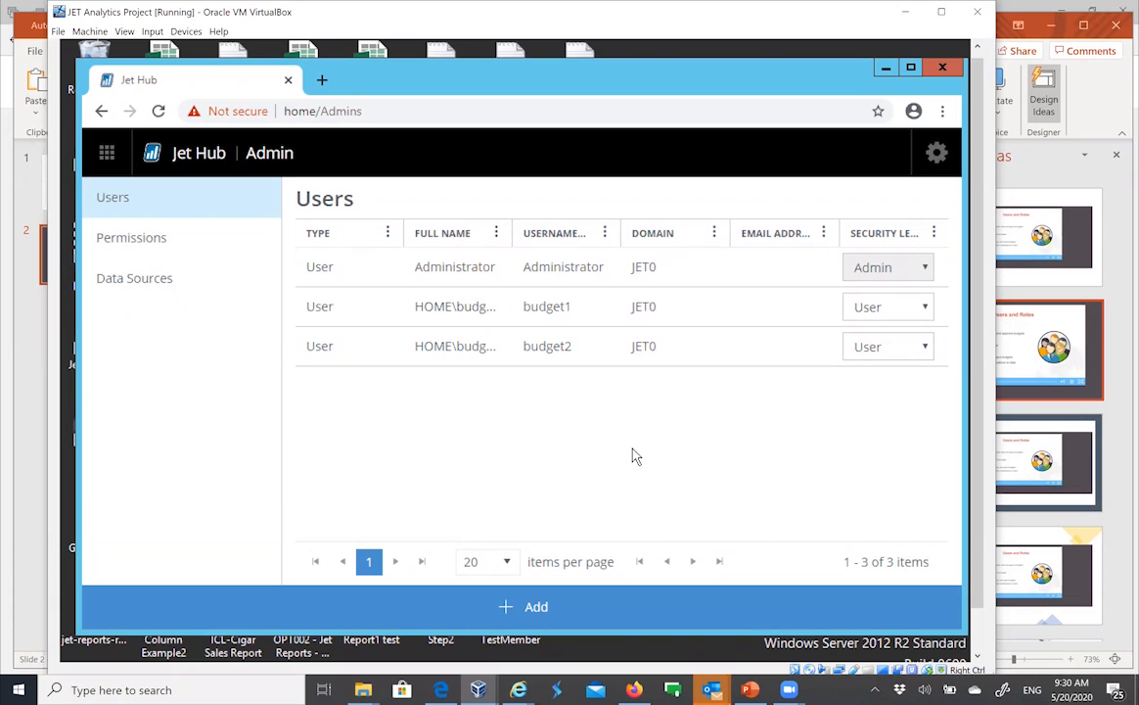
pyautogui.click(140, 246)
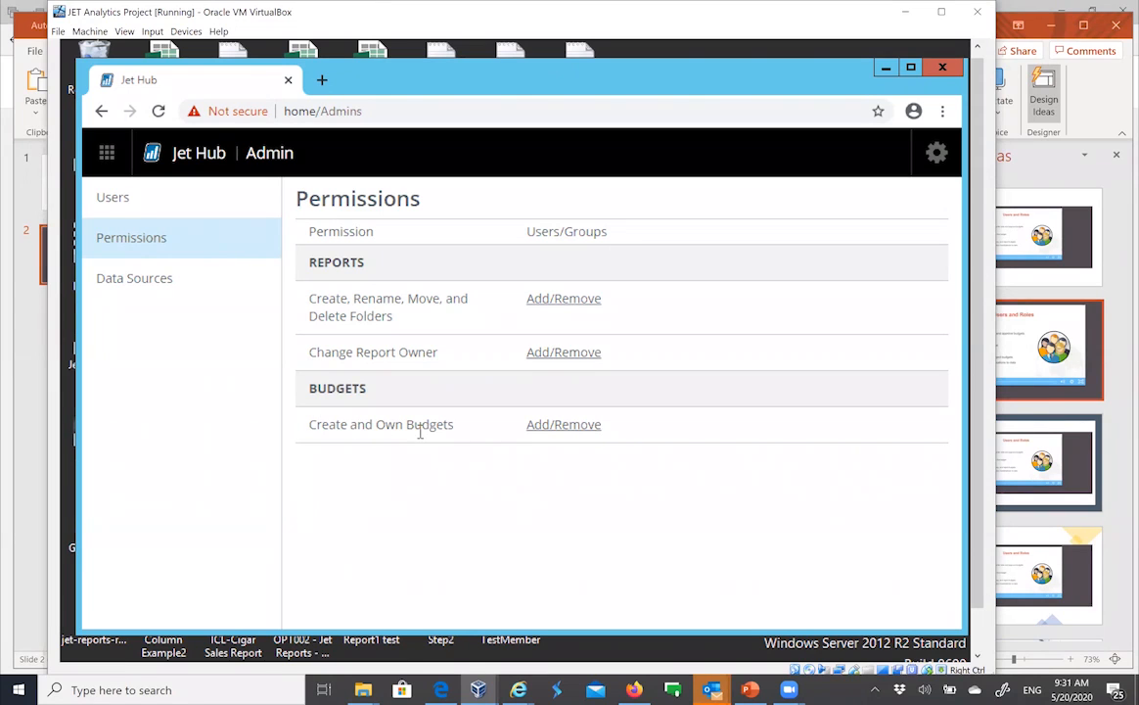
# Step: Search for users matching "bu" in the Create and Own Budgets permission, and cancel without granting it to anyone
pyautogui.click(552, 435)
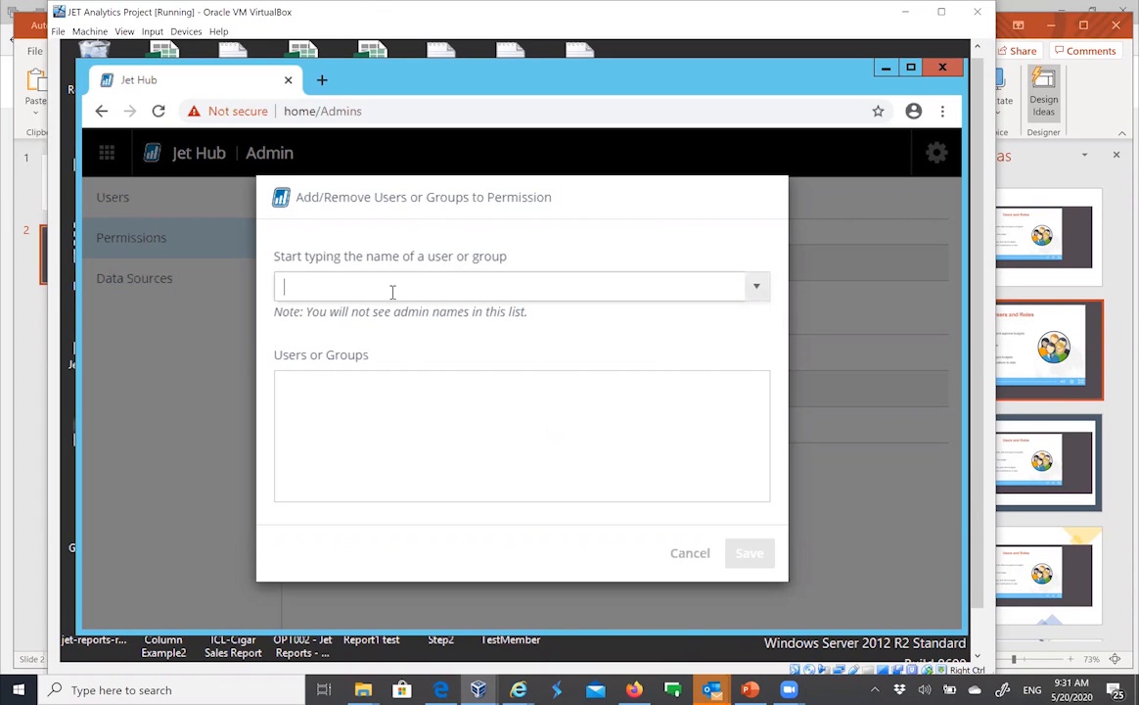
pyautogui.write('bu')
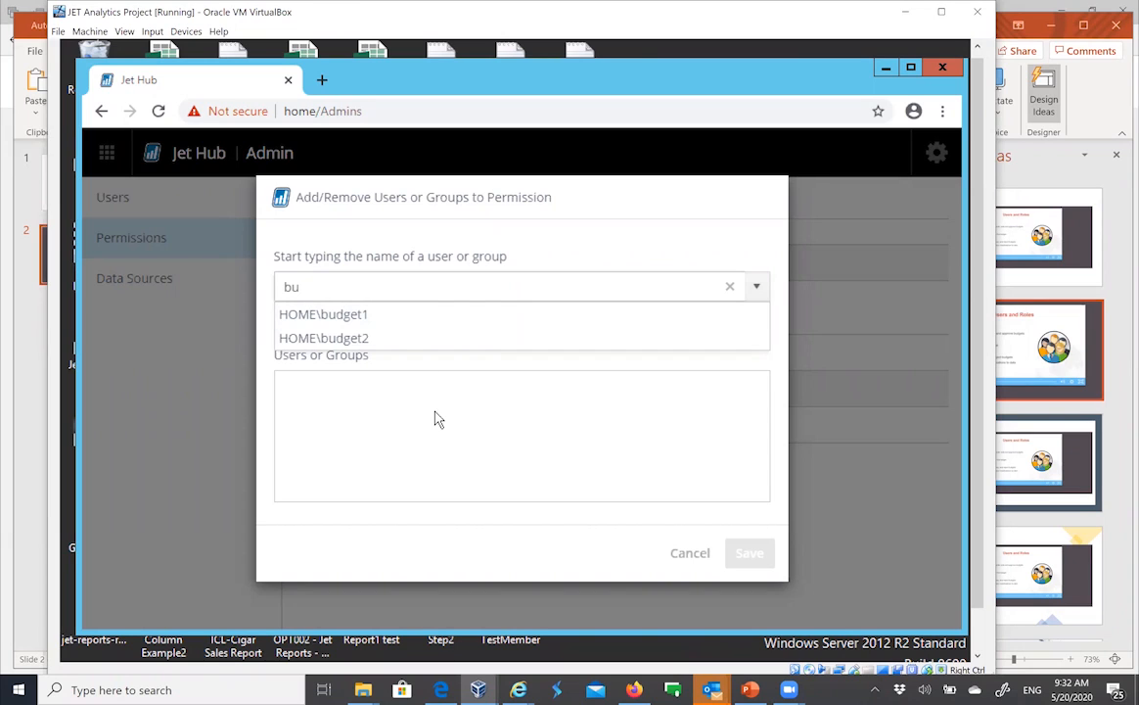
pyautogui.click(438, 439)
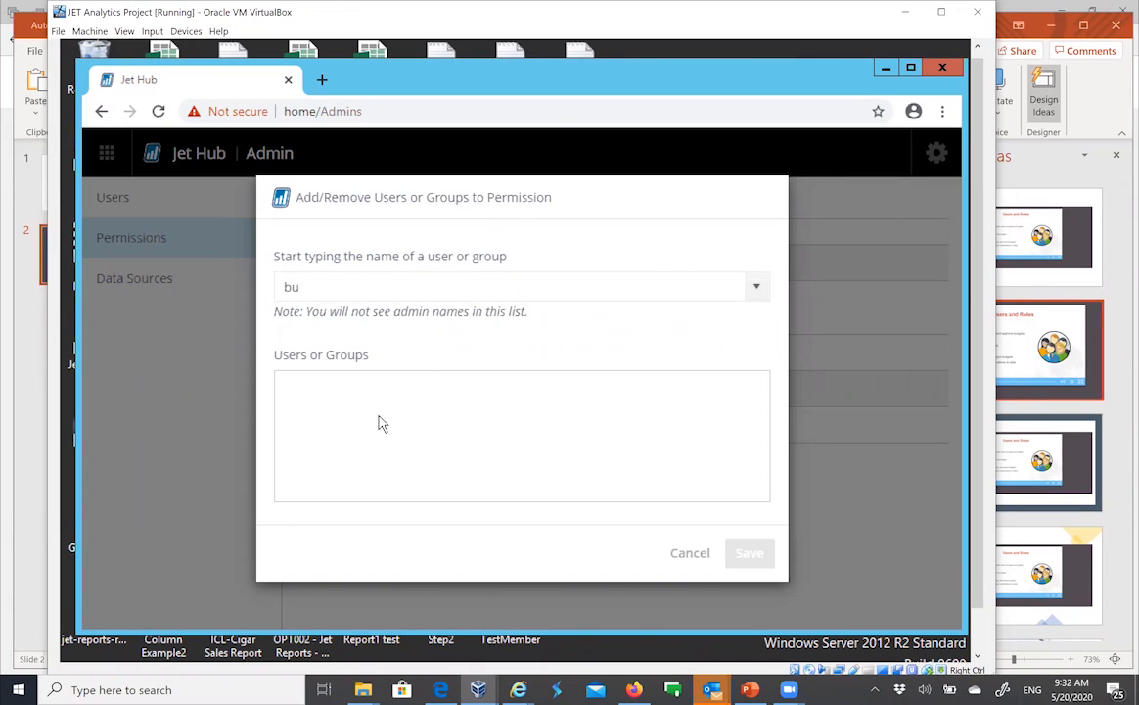
pyautogui.click(690, 554)
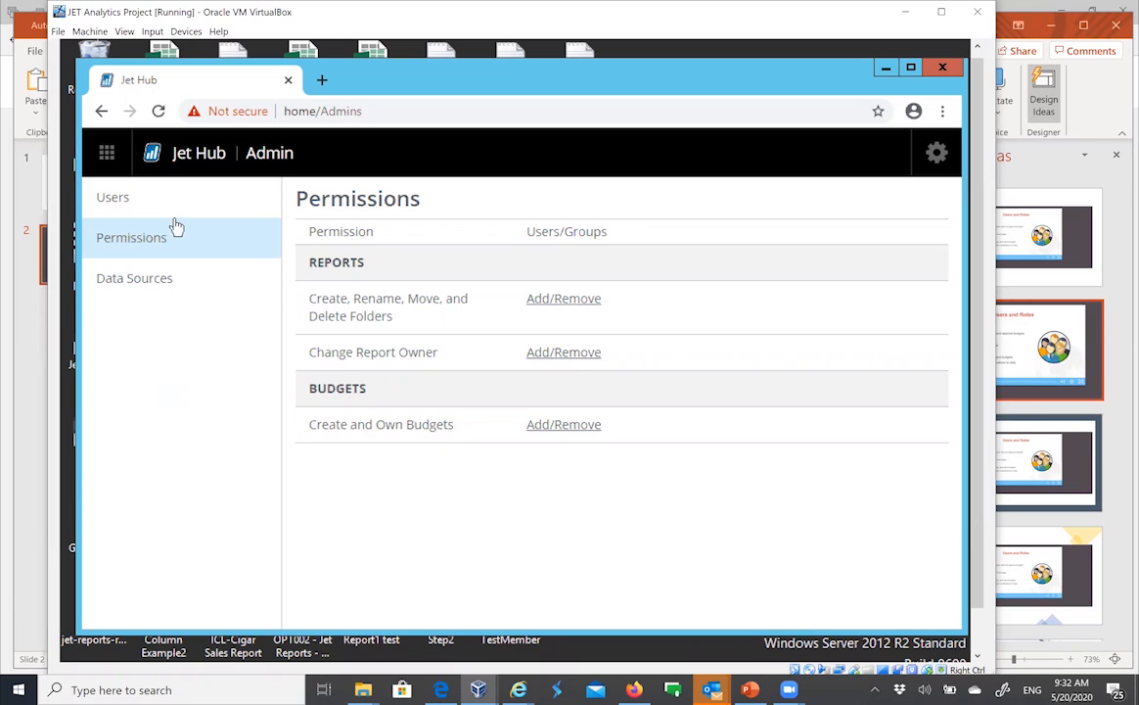
pyautogui.click(935, 158)
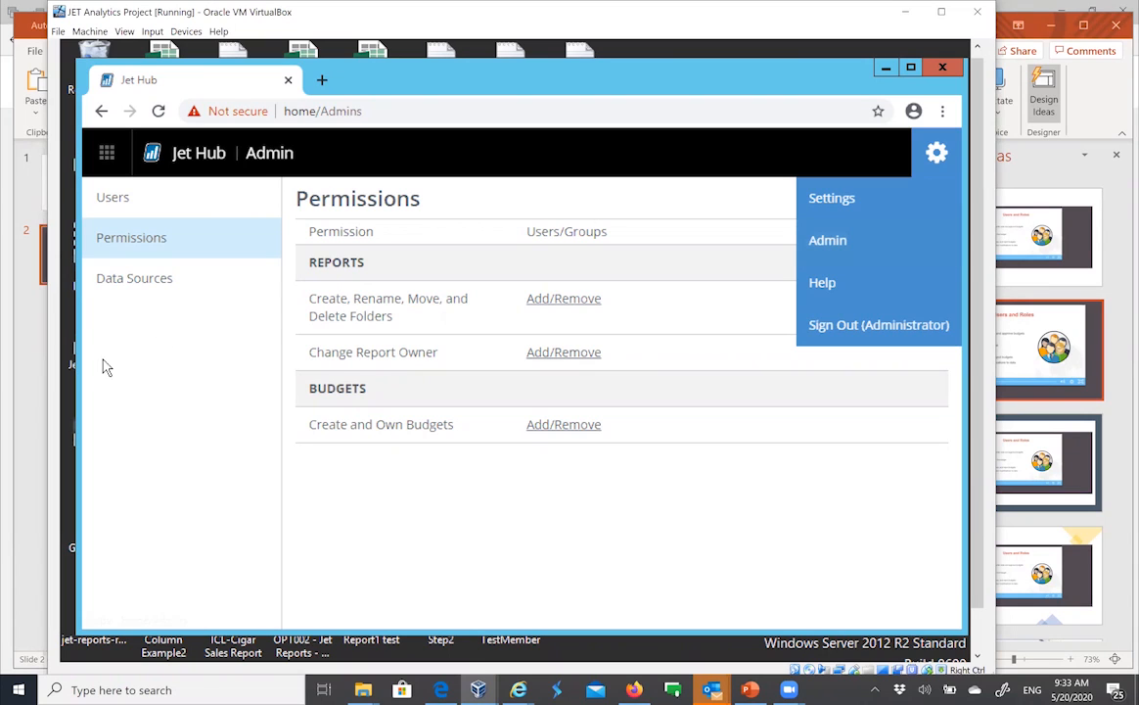
pyautogui.click(143, 387)
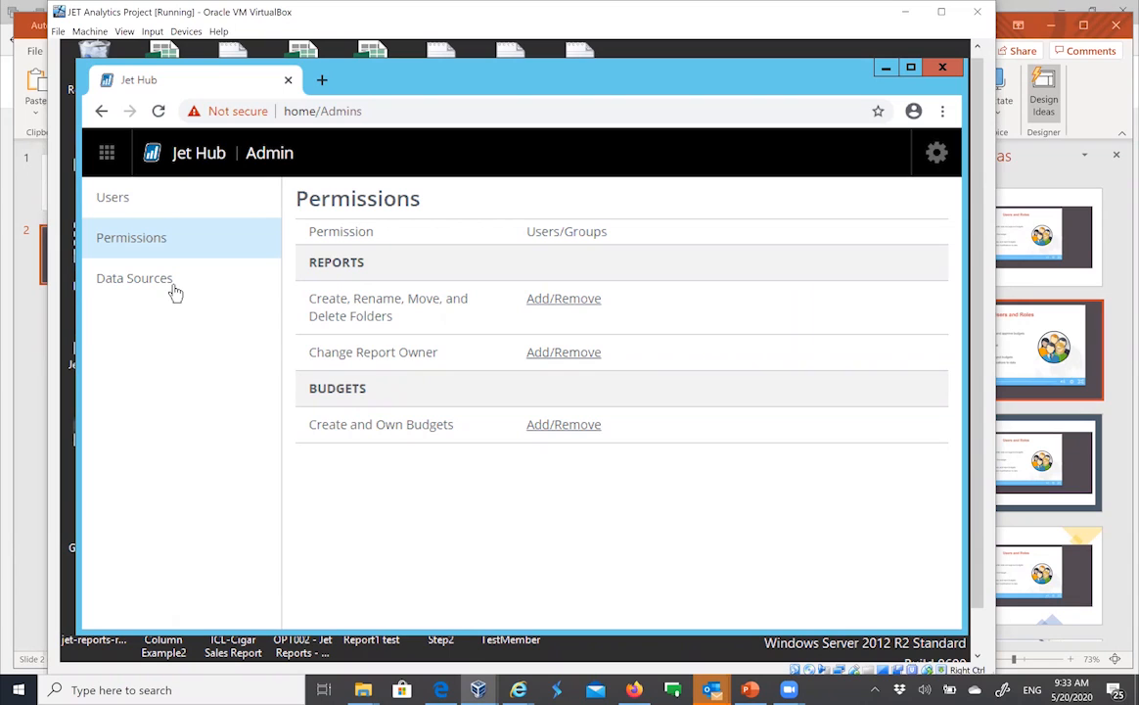
# Step: Open the Budgets list, select 2024 Budget and view its change-owner options without changing the owner
pyautogui.click(108, 160)
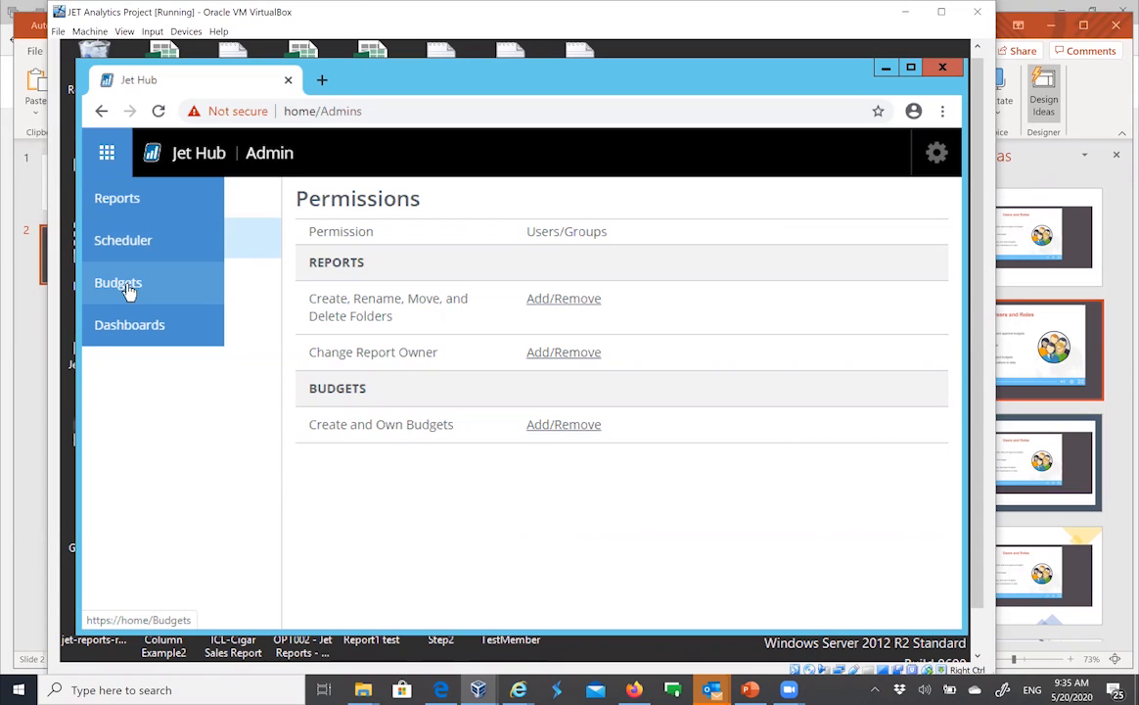
pyautogui.click(118, 283)
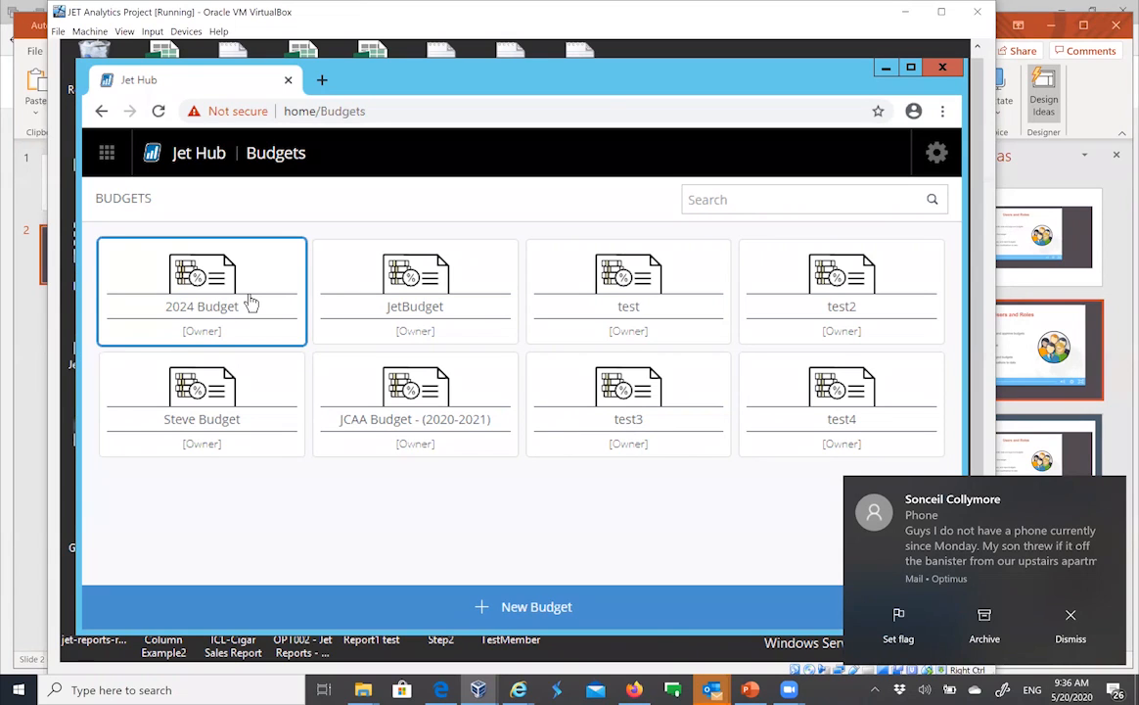
pyautogui.click(254, 279)
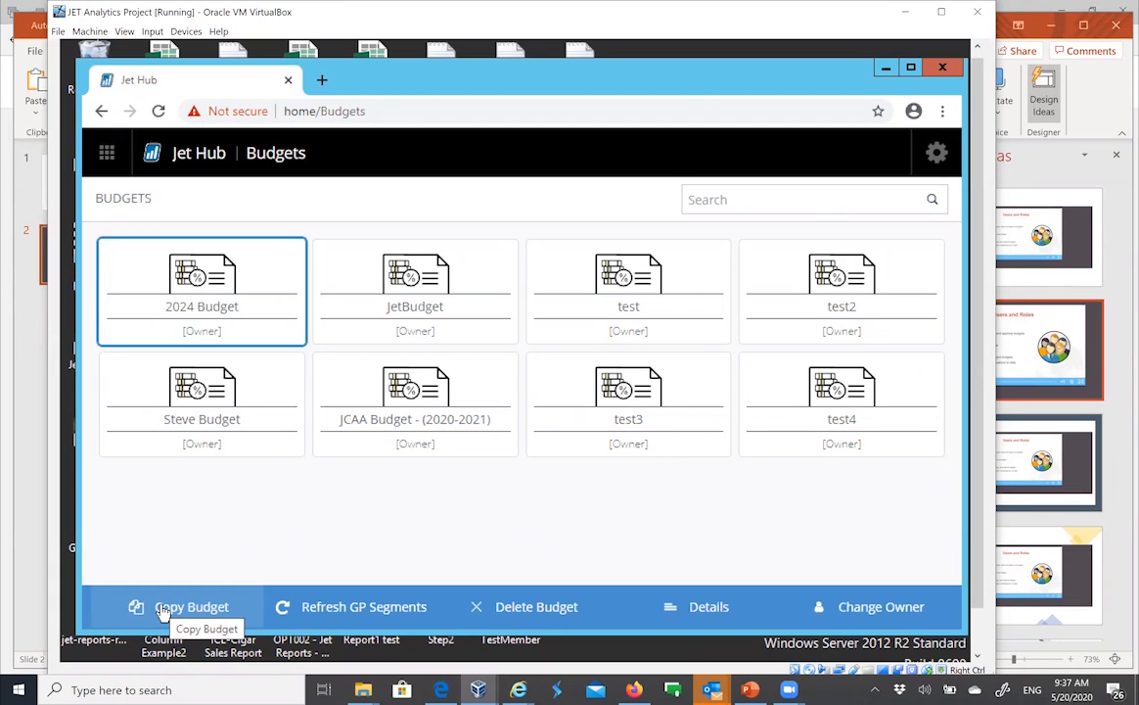
pyautogui.click(857, 618)
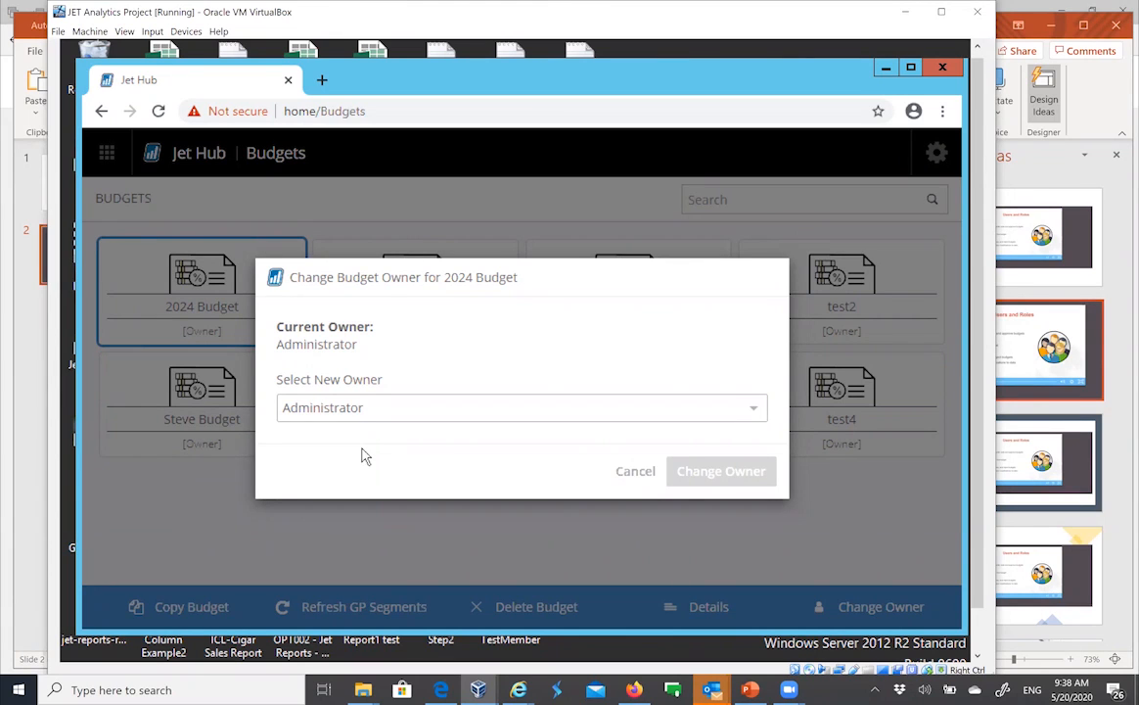
pyautogui.click(632, 473)
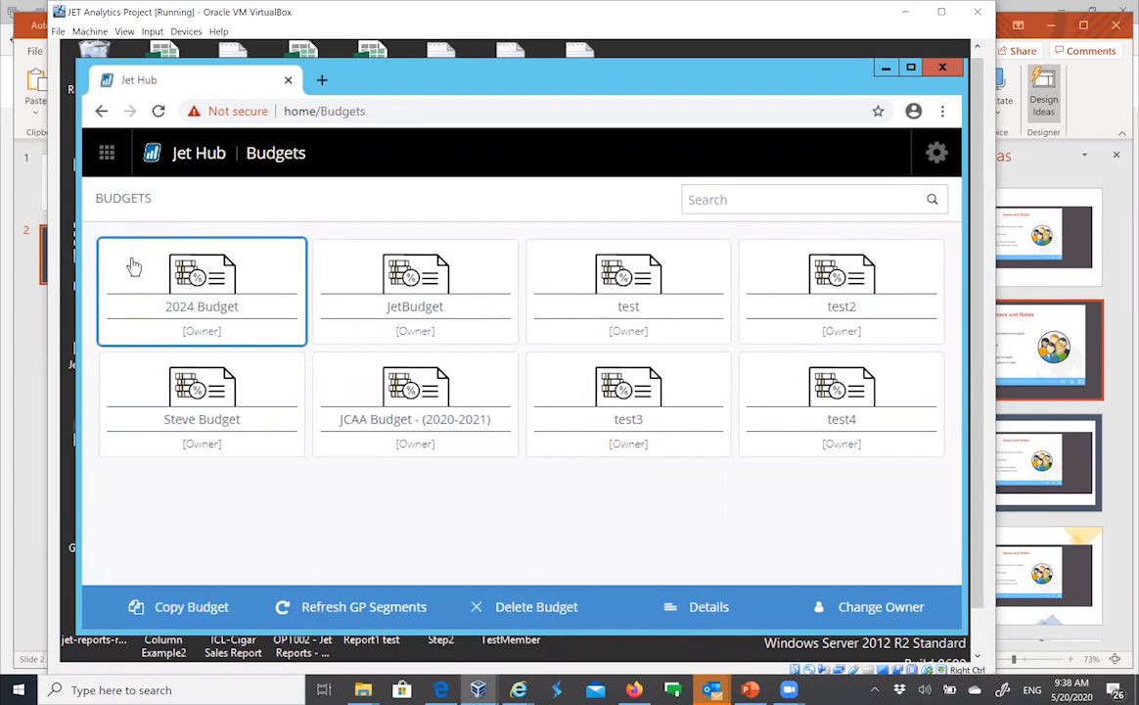
# Step: Open 2024 Budget and add HOME\budget1 and HOME\budget2 as budget users
pyautogui.doubleClick(223, 283)
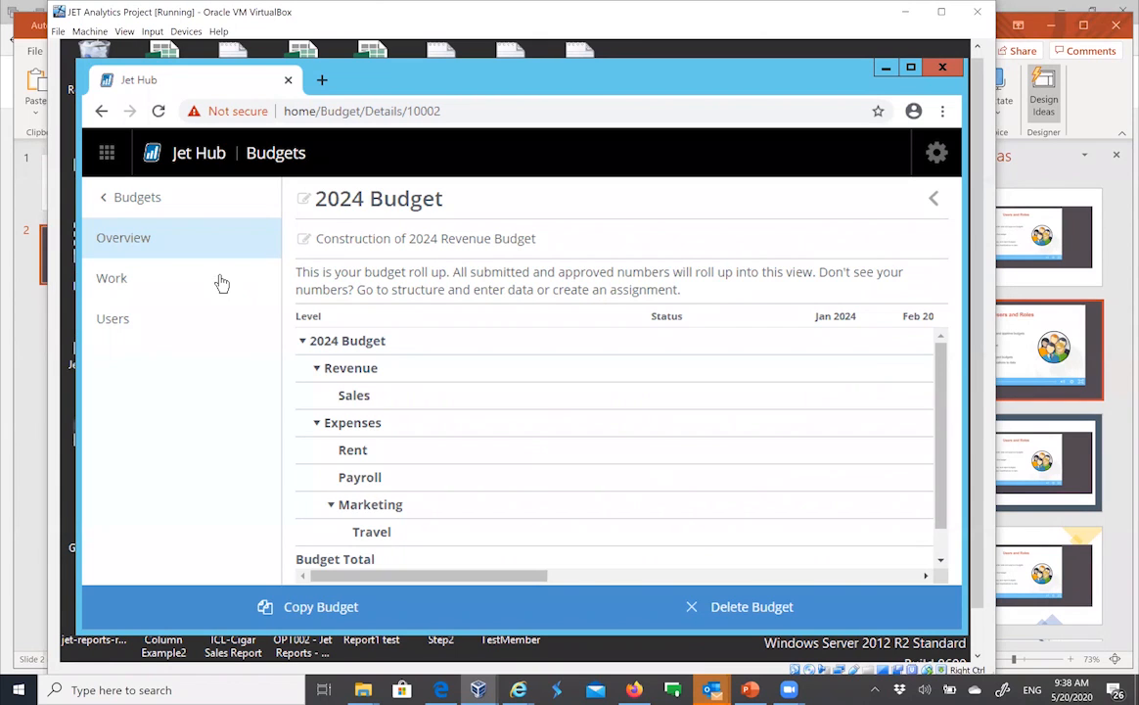
pyautogui.click(114, 283)
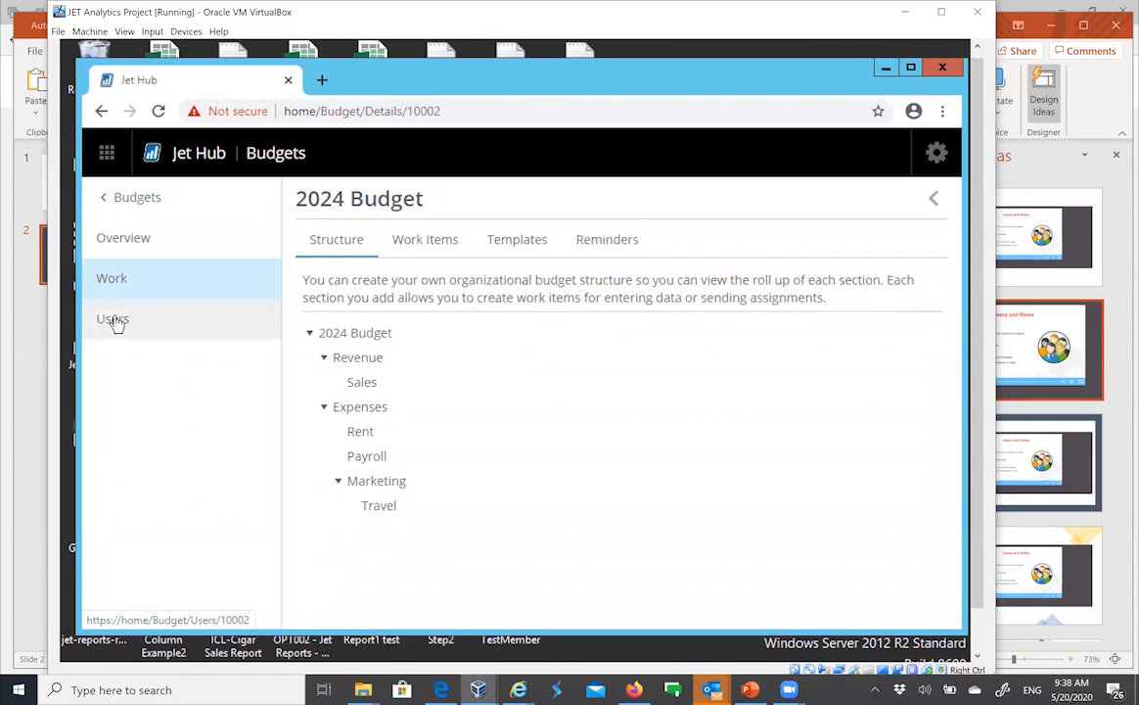
pyautogui.click(114, 320)
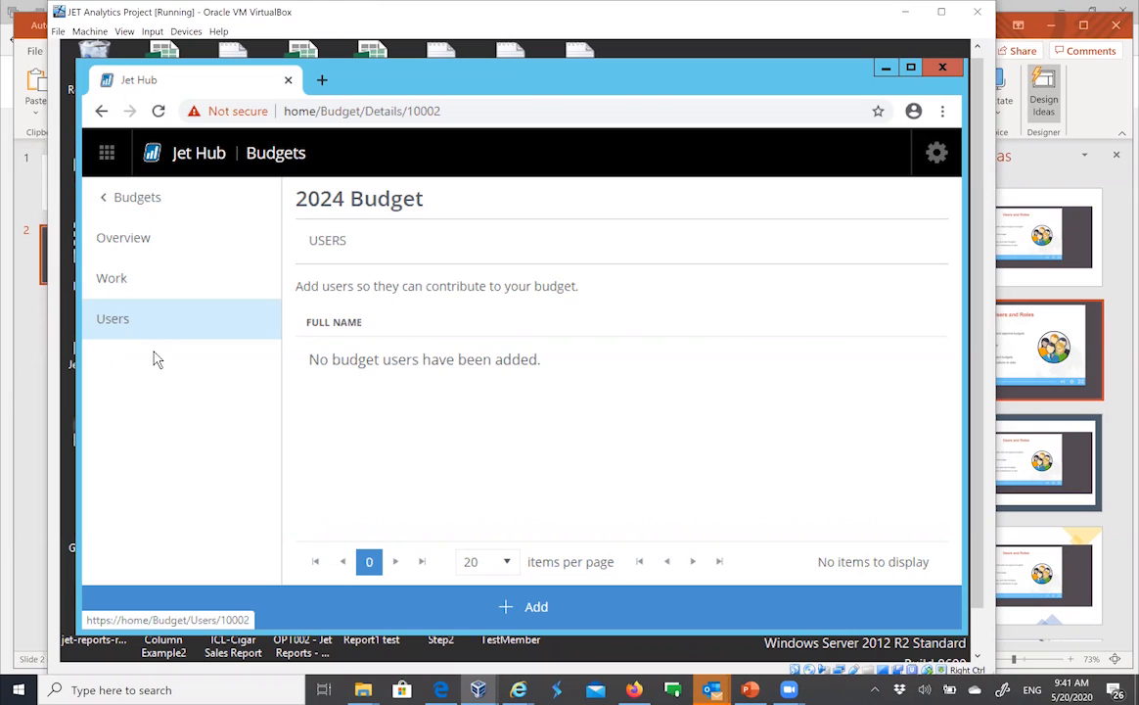
pyautogui.click(528, 606)
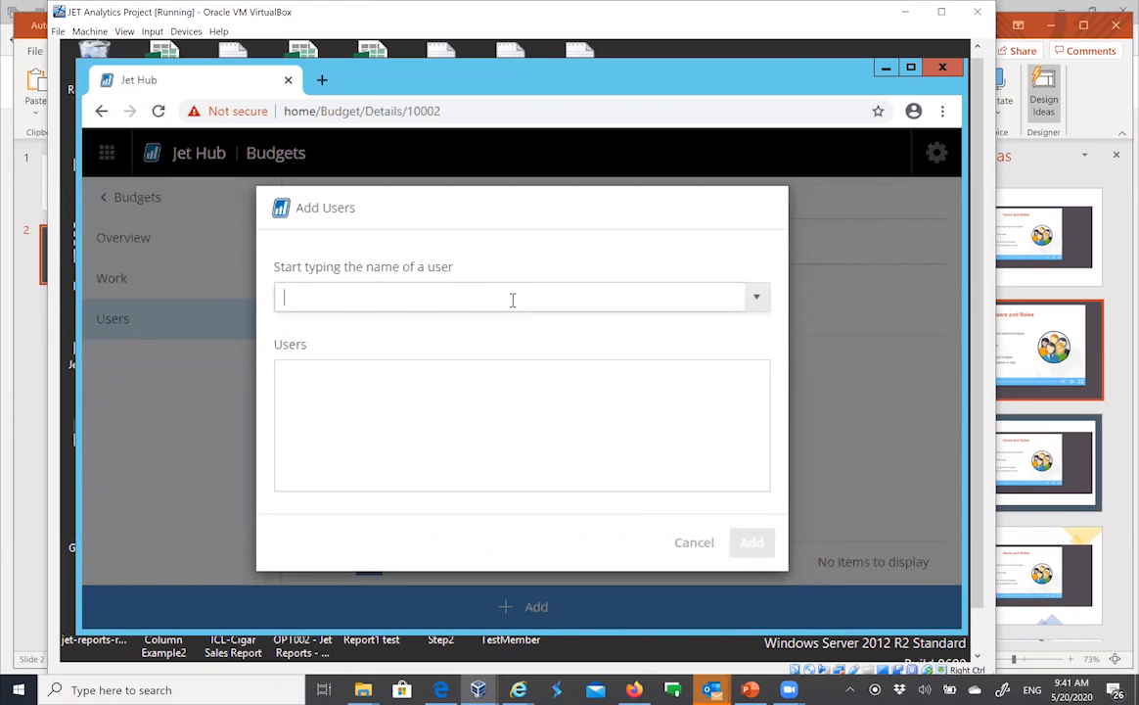
pyautogui.write('bud')
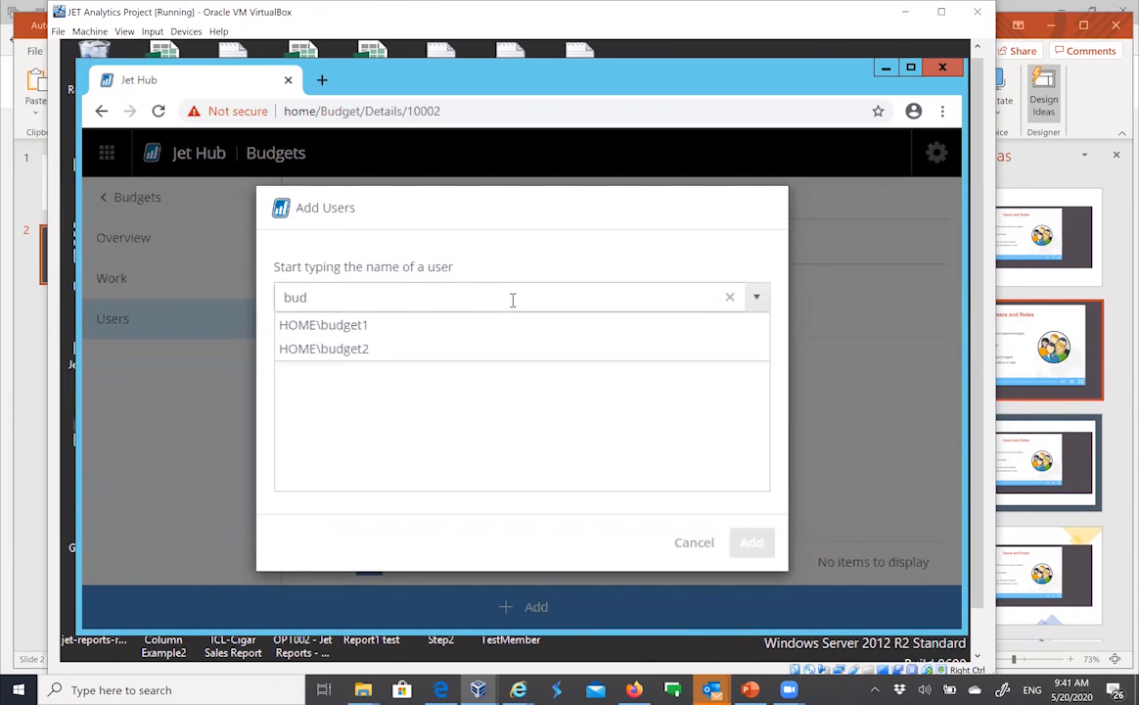
pyautogui.click(397, 330)
pyautogui.write('b')
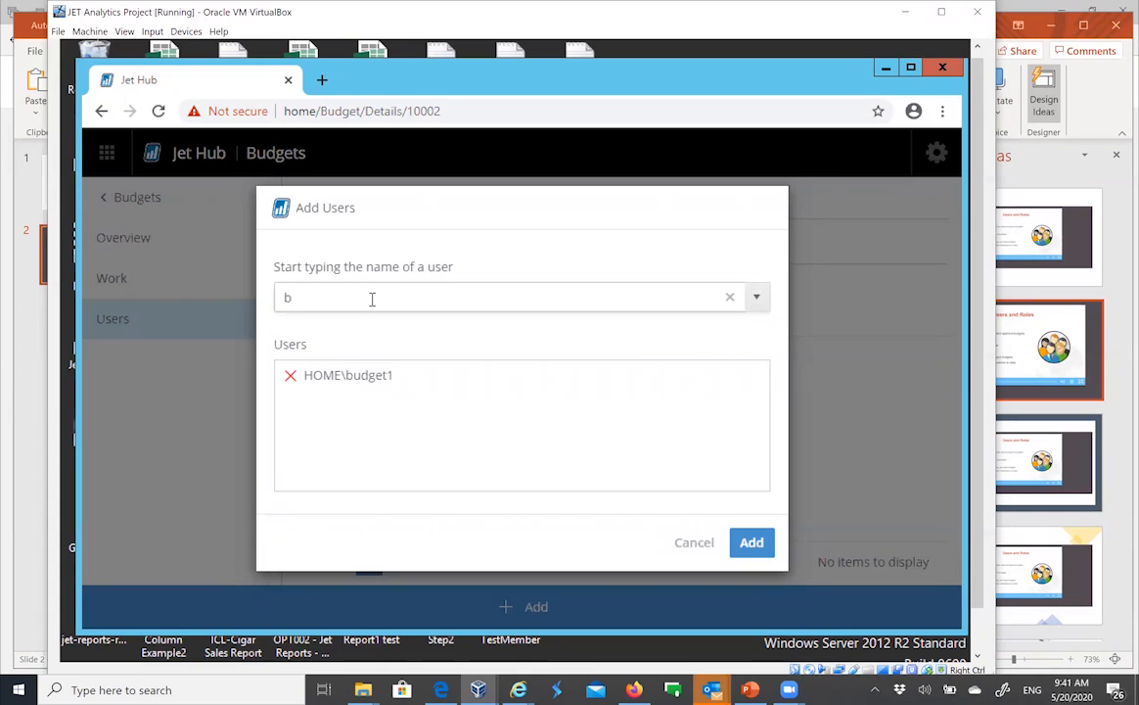
pyautogui.write('u')
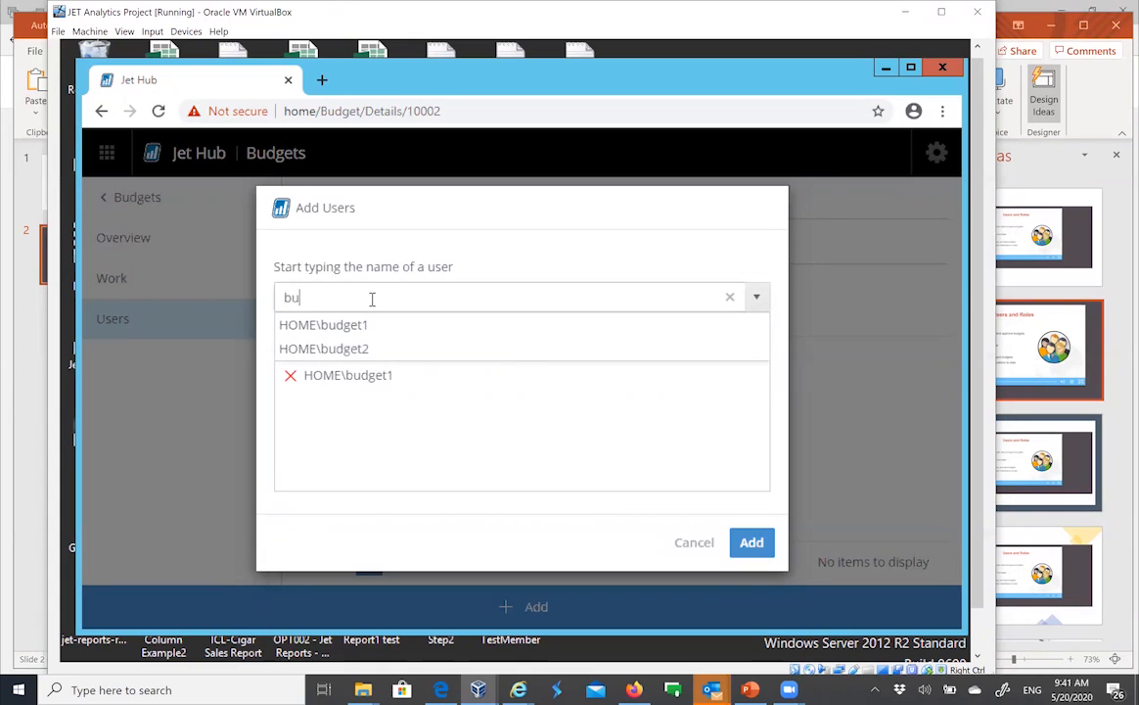
pyautogui.click(323, 348)
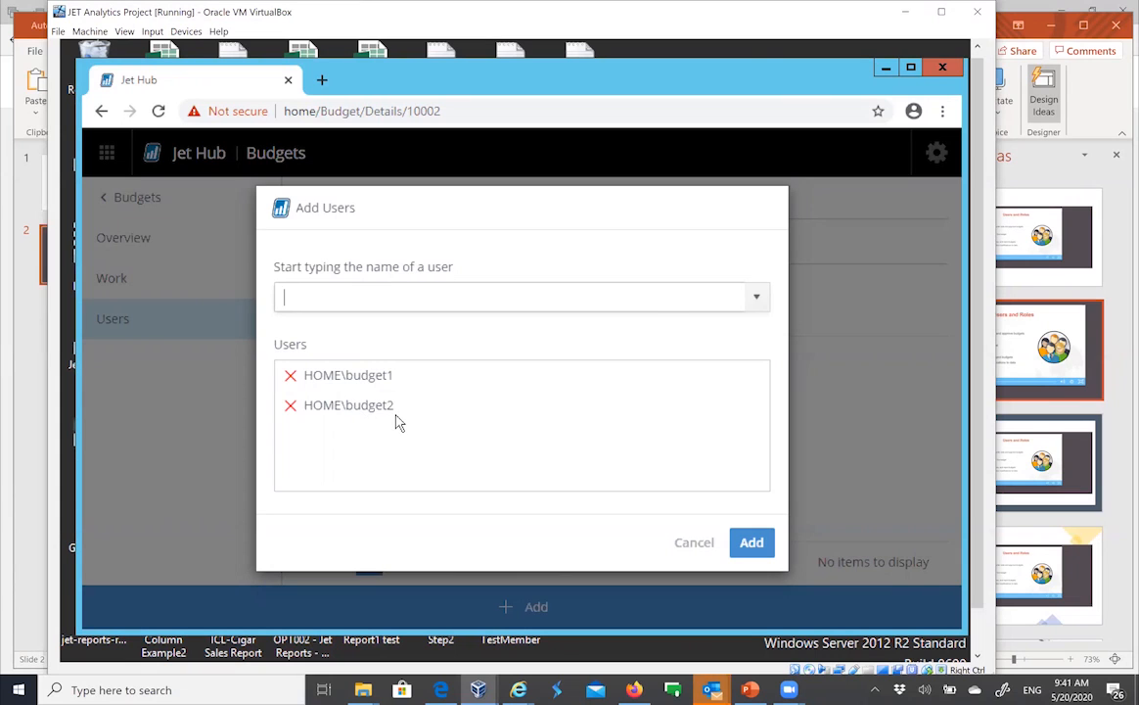
pyautogui.click(752, 543)
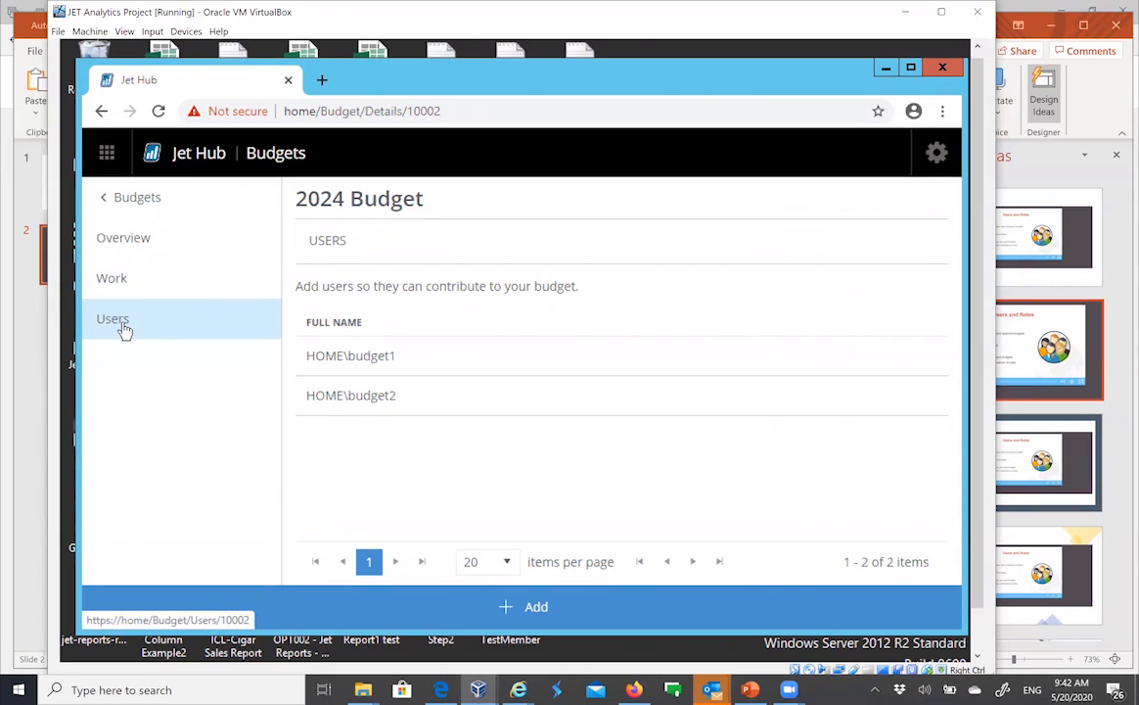
# Step: Return to the overview of 2024 Budget and collapse the roll-up's top level
pyautogui.click(133, 252)
pyautogui.click(303, 341)
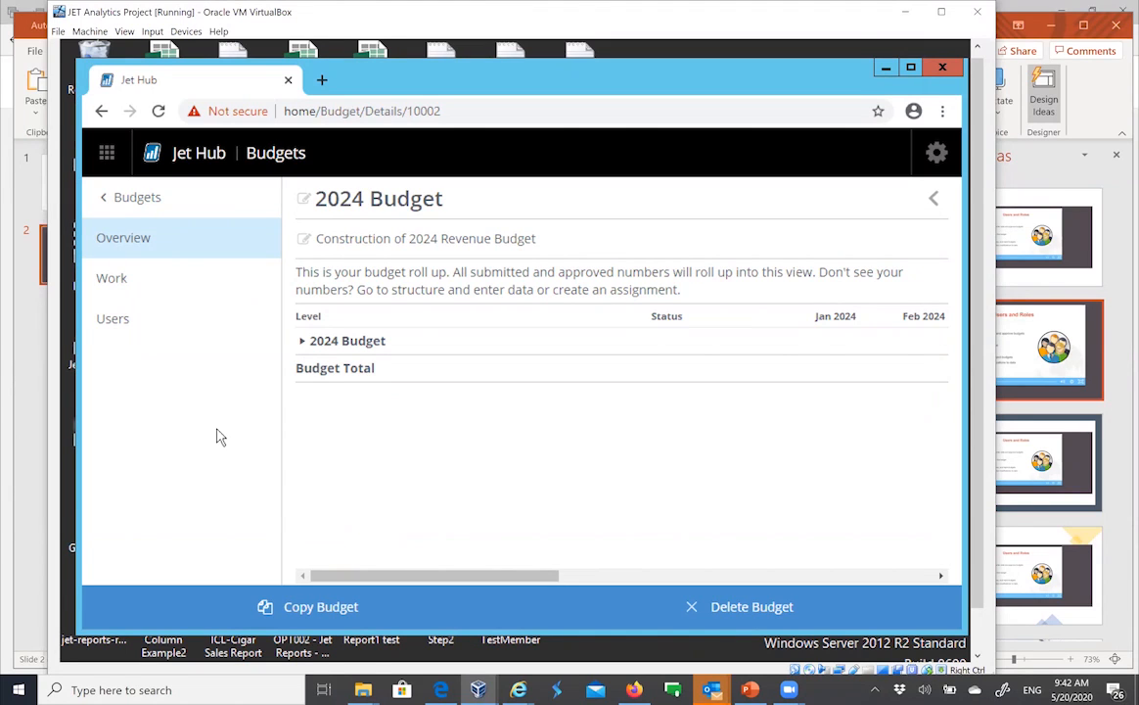
# Step: Expand the 2024 Budget roll-up, collapse its Revenue and Expenses levels, and expand Revenue again
pyautogui.click(301, 345)
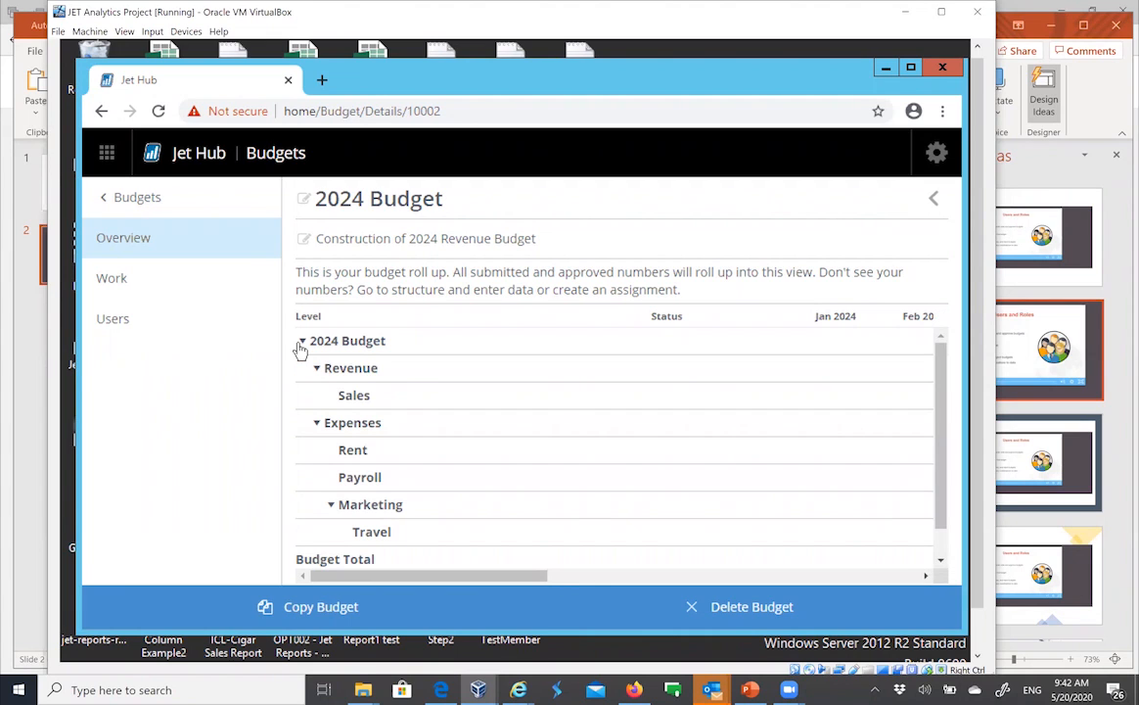
pyautogui.click(317, 368)
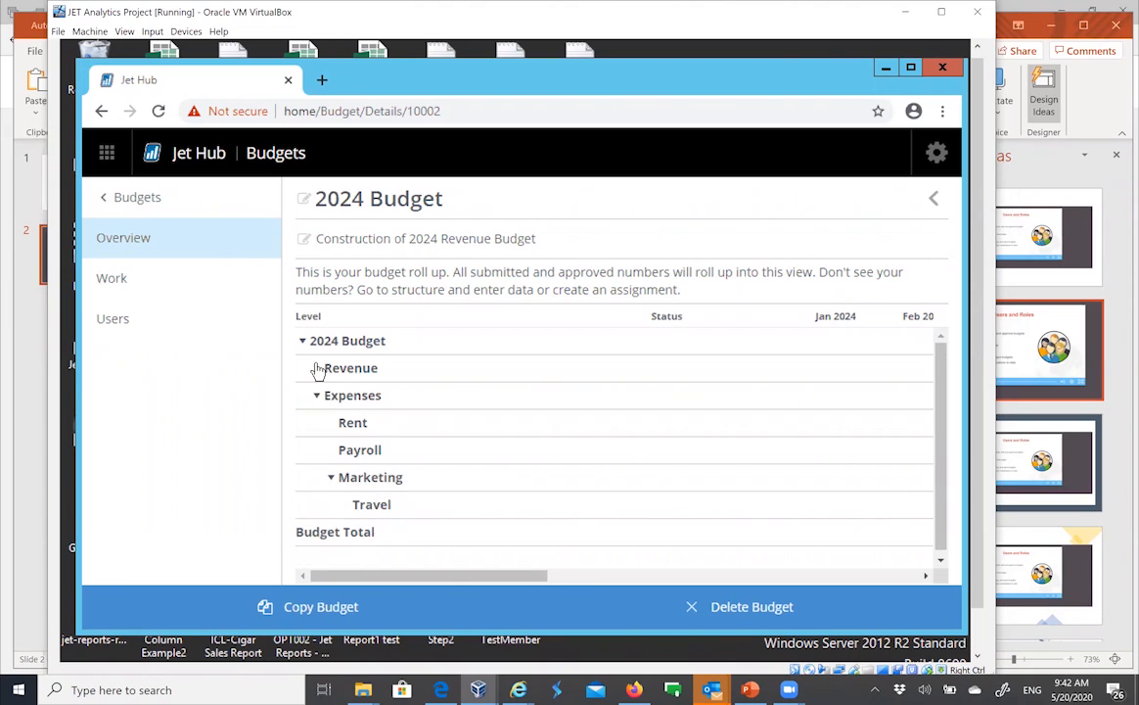
pyautogui.click(317, 397)
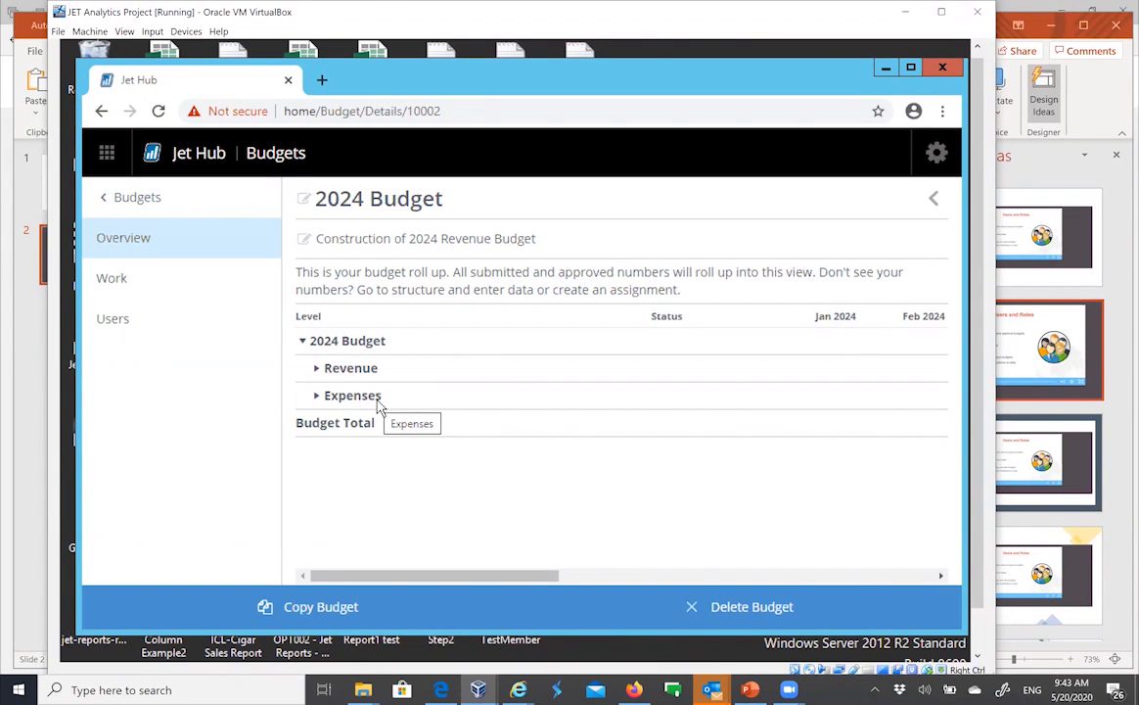
pyautogui.click(316, 369)
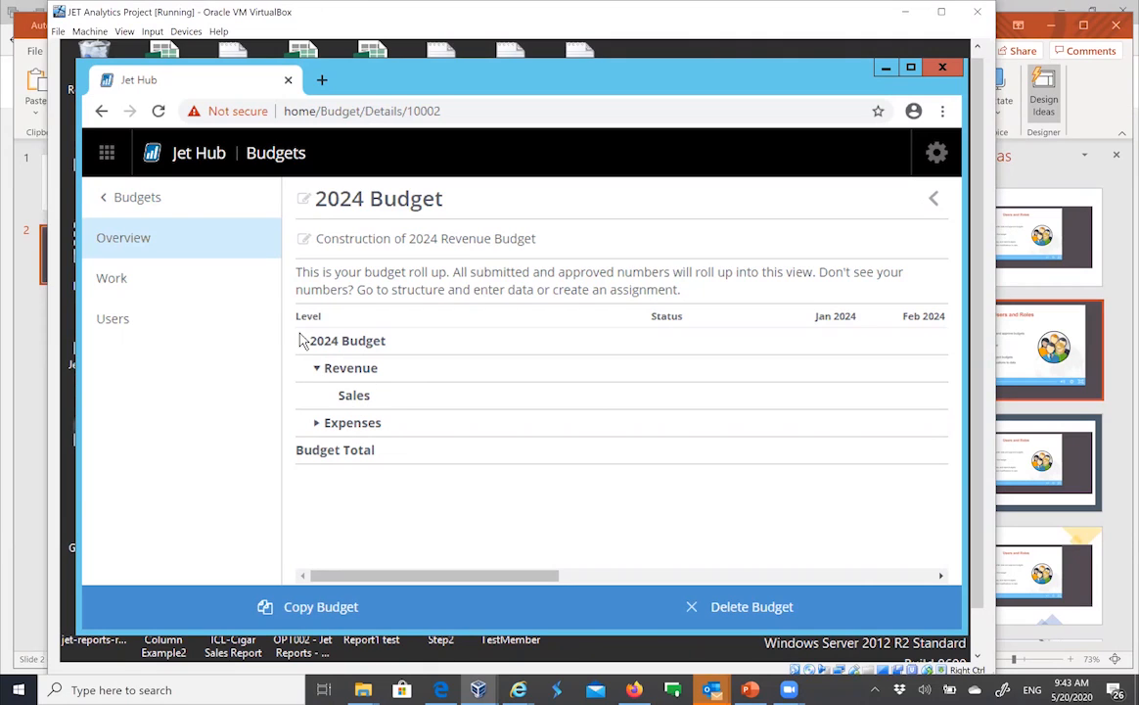
# Step: Open the work area of 2024 Budget, view its work items and return to the budget structure
pyautogui.click(110, 286)
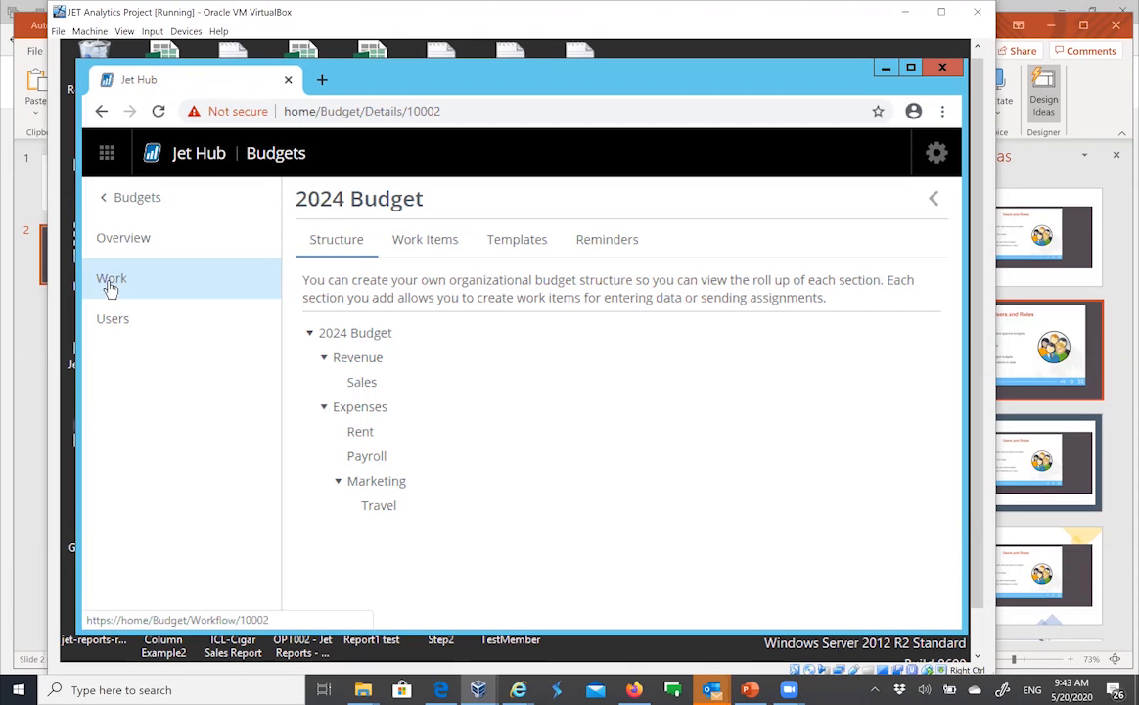
pyautogui.click(427, 244)
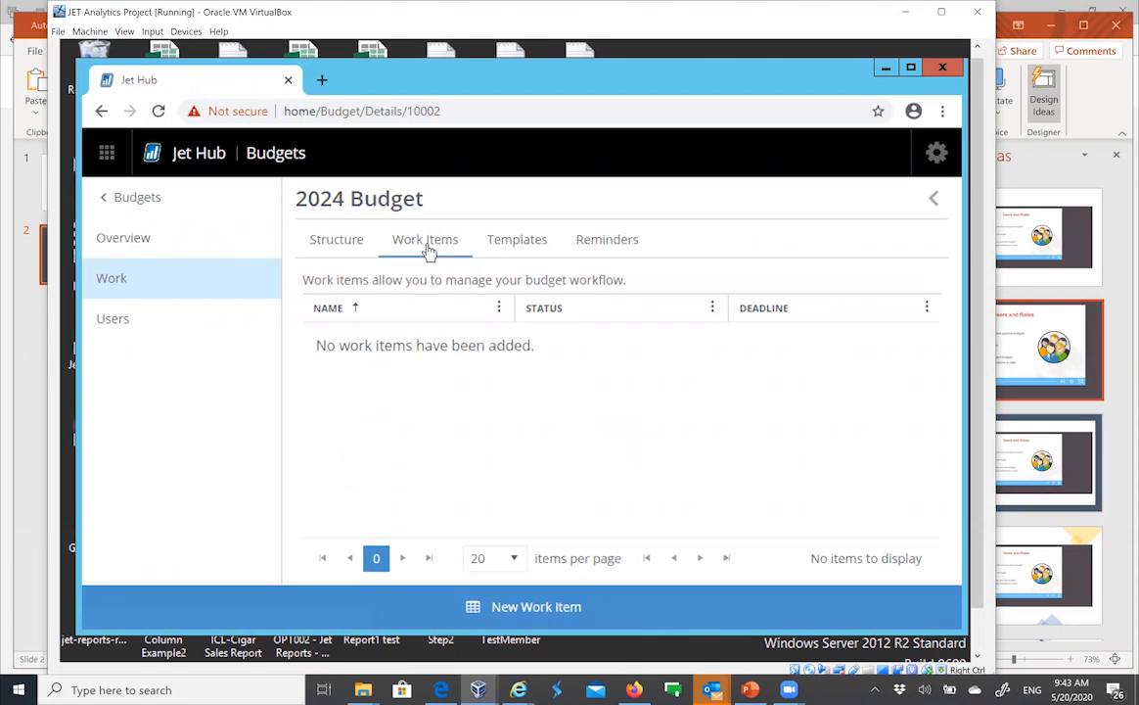
pyautogui.click(323, 241)
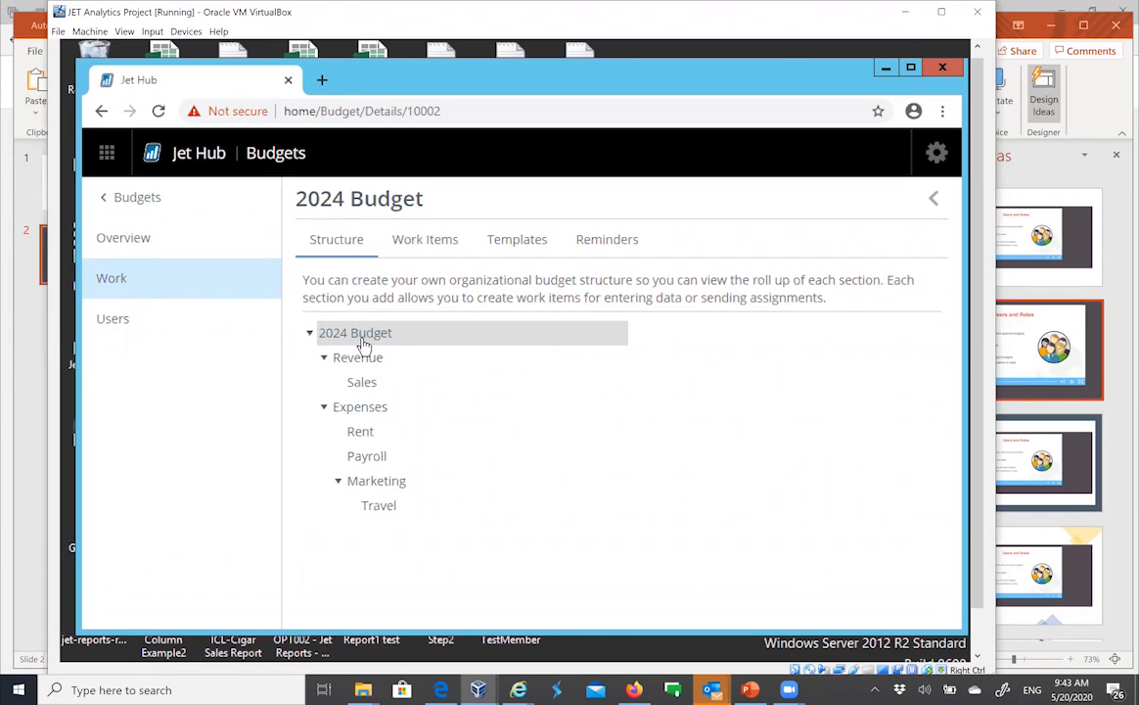
# Step: Add a section named Administration directly under 2024 Budget in the structure
pyautogui.rightClick(363, 343)
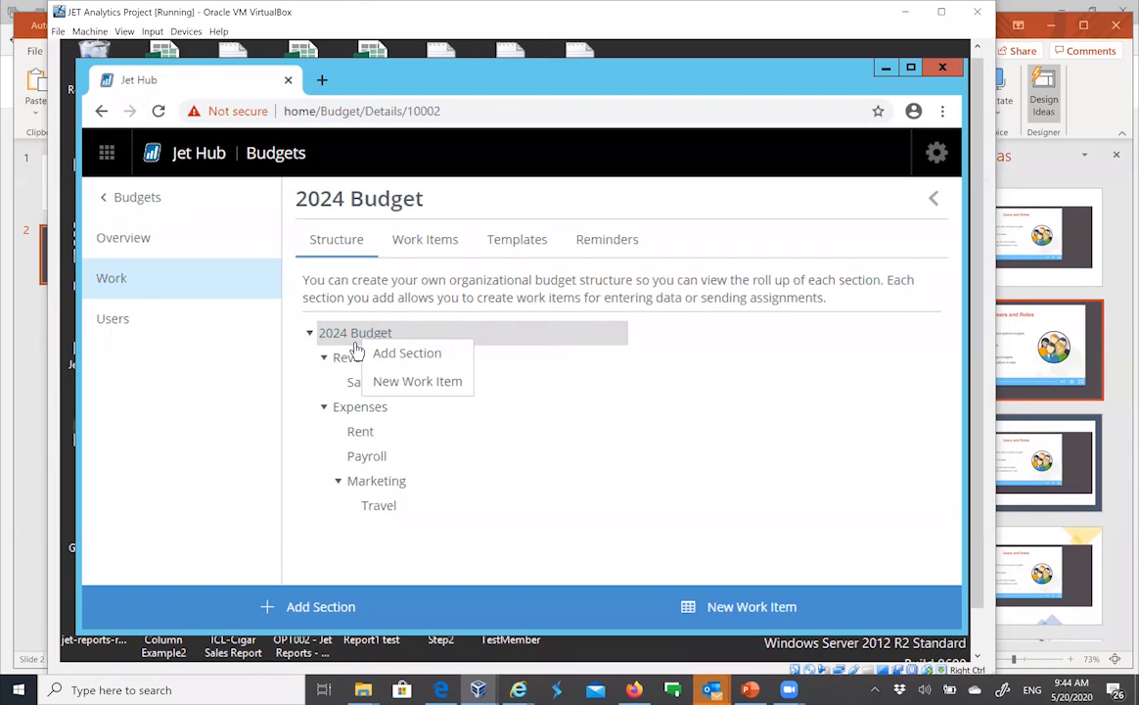
pyautogui.click(409, 355)
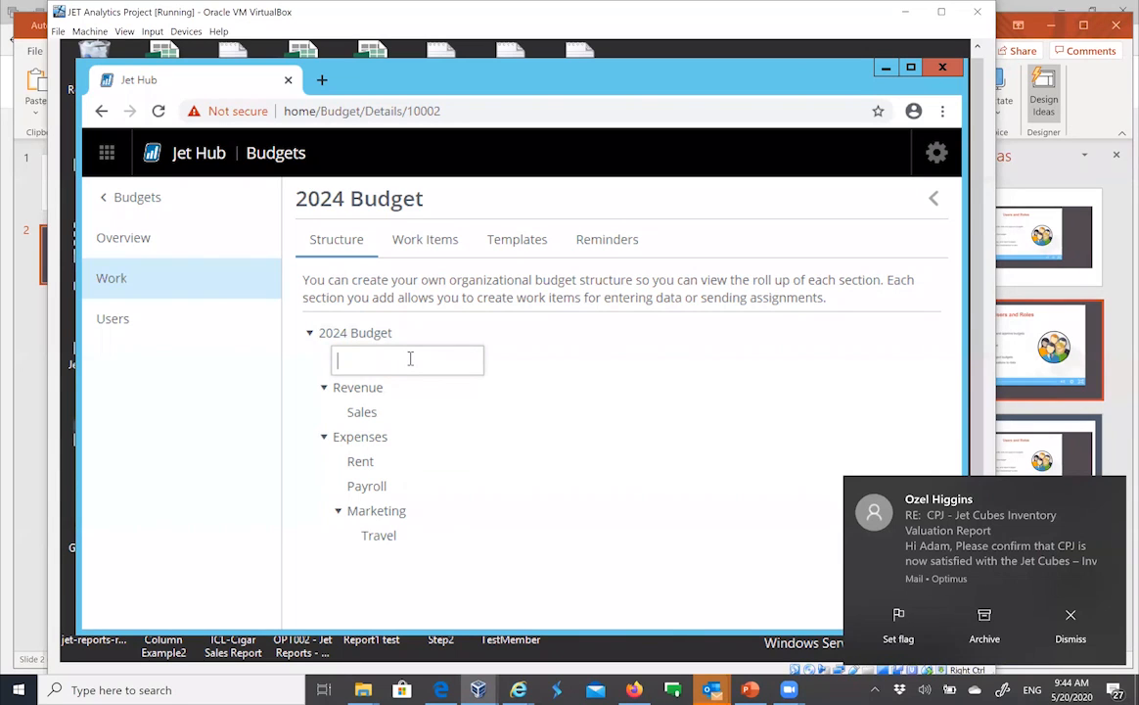
pyautogui.write('Administration')
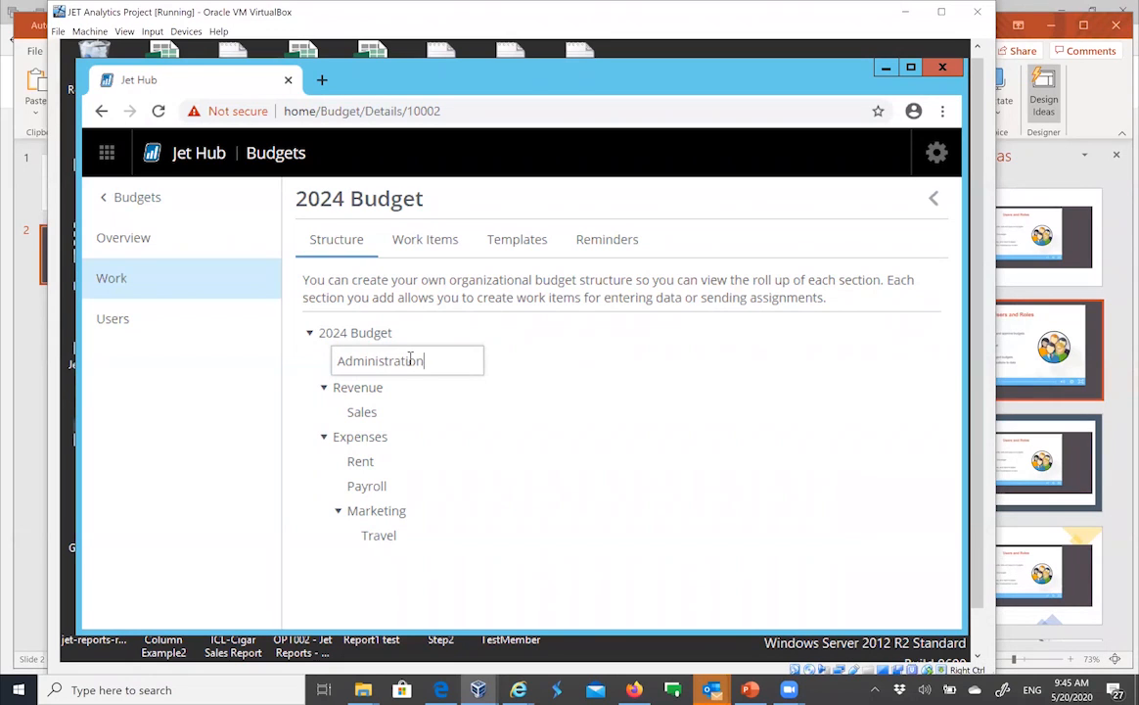
pyautogui.press('Return')
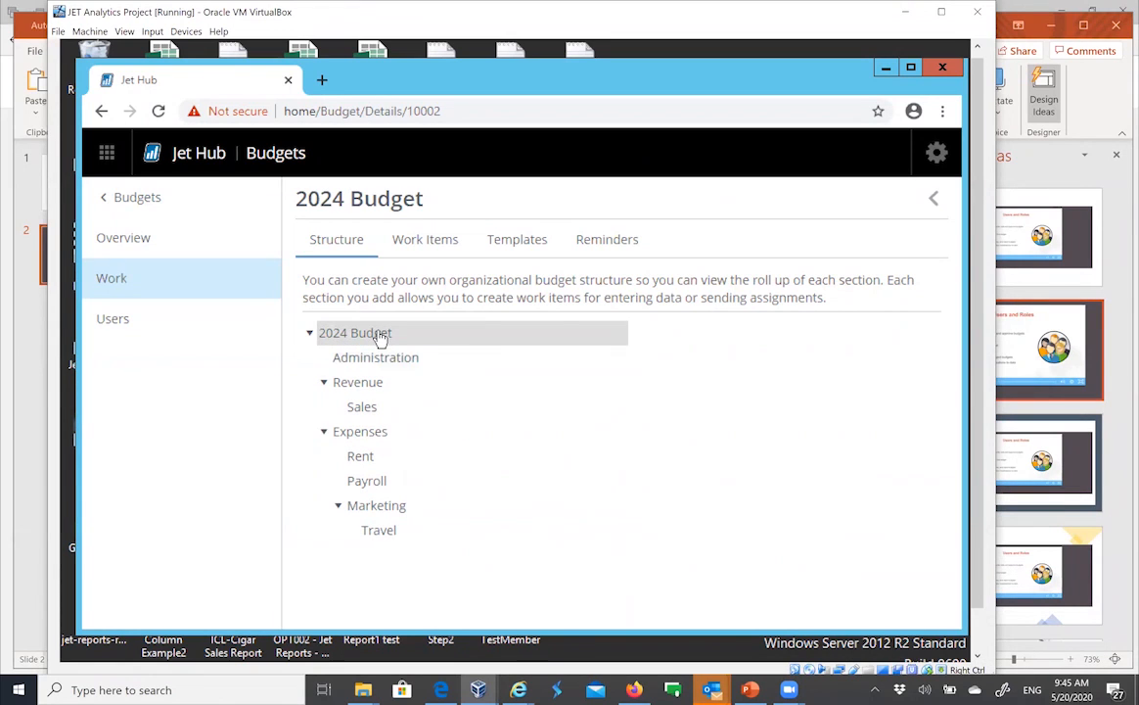
# Step: Add a section named Operations directly under 2024 Budget in the structure
pyautogui.rightClick(379, 340)
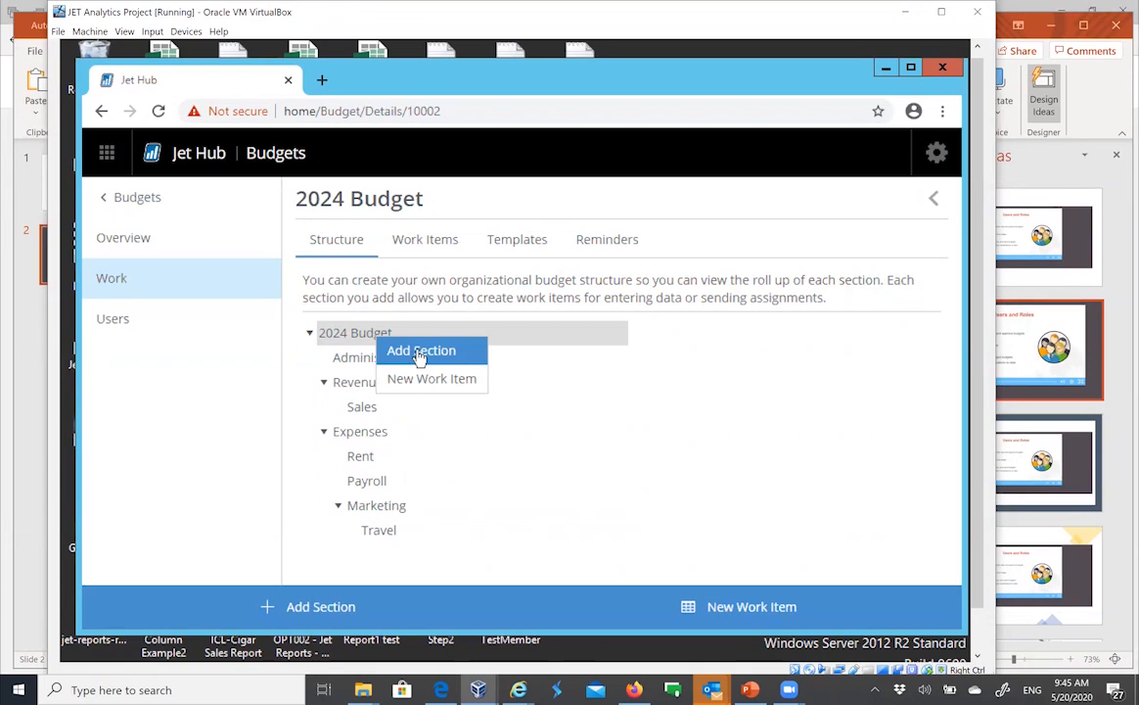
pyautogui.click(420, 352)
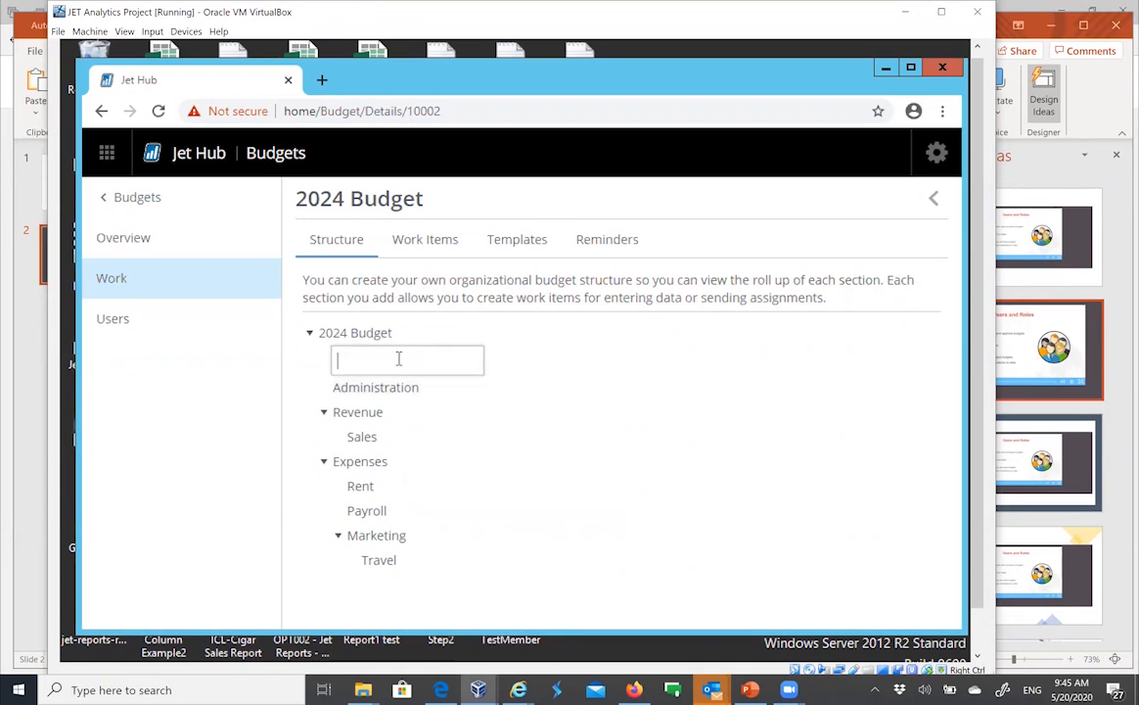
pyautogui.write('Operations')
pyautogui.press('Return')
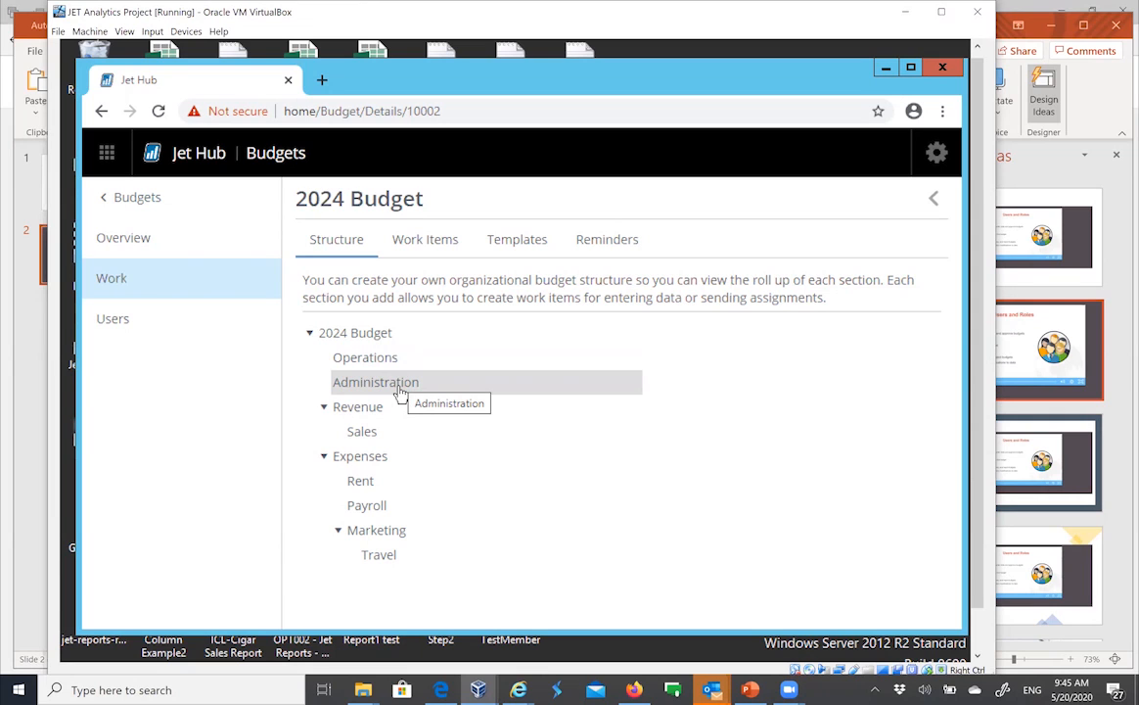
# Step: Add the subsections Payroll and HR under the Administration section
pyautogui.click(400, 392)
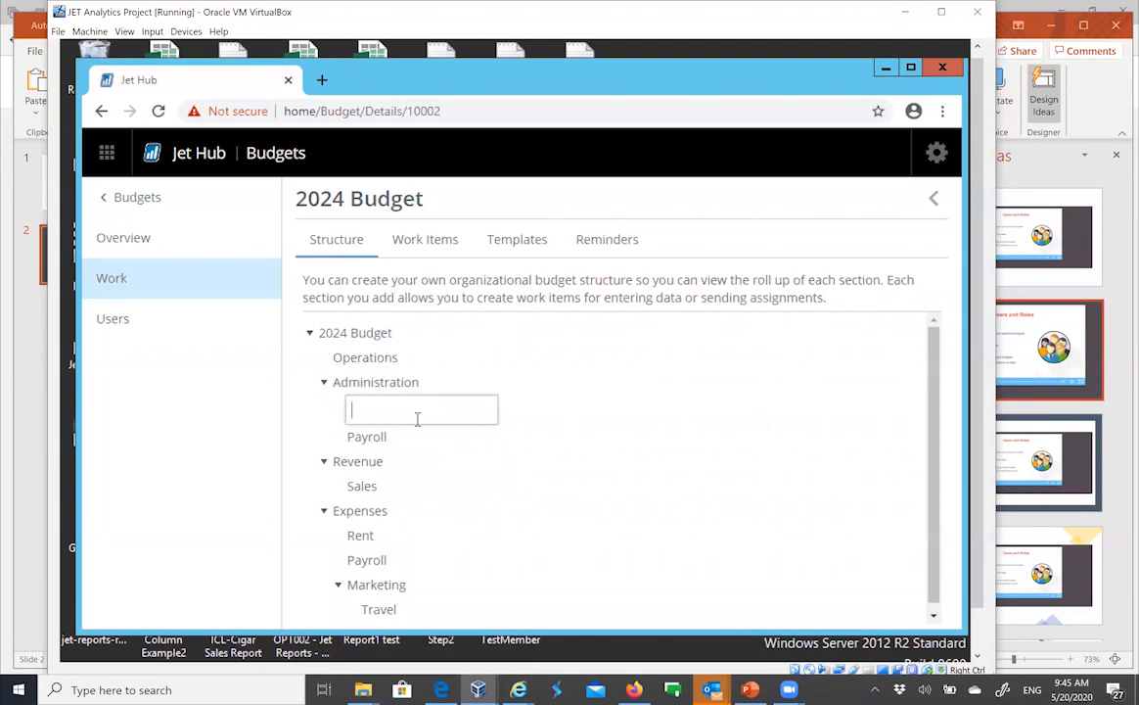
pyautogui.write('HR')
pyautogui.press('Return')
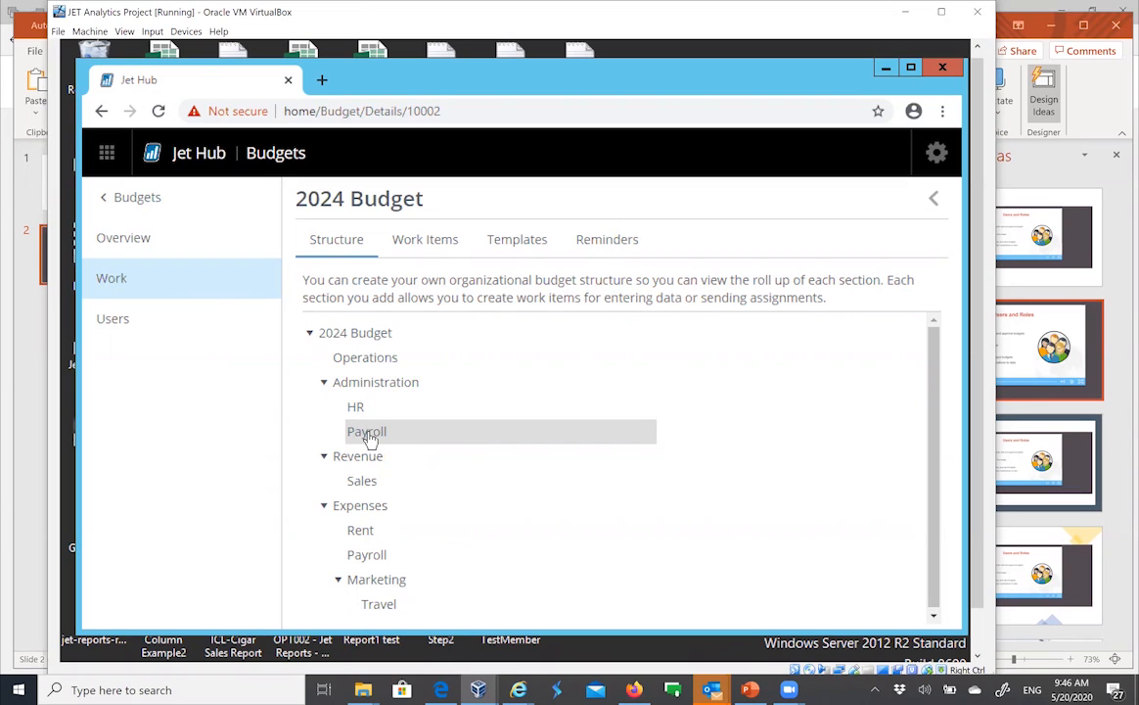
# Step: Create a work item named Payroll Budget, of the type assigned to another user, in Administration's Payroll section without a template
pyautogui.rightClick(369, 440)
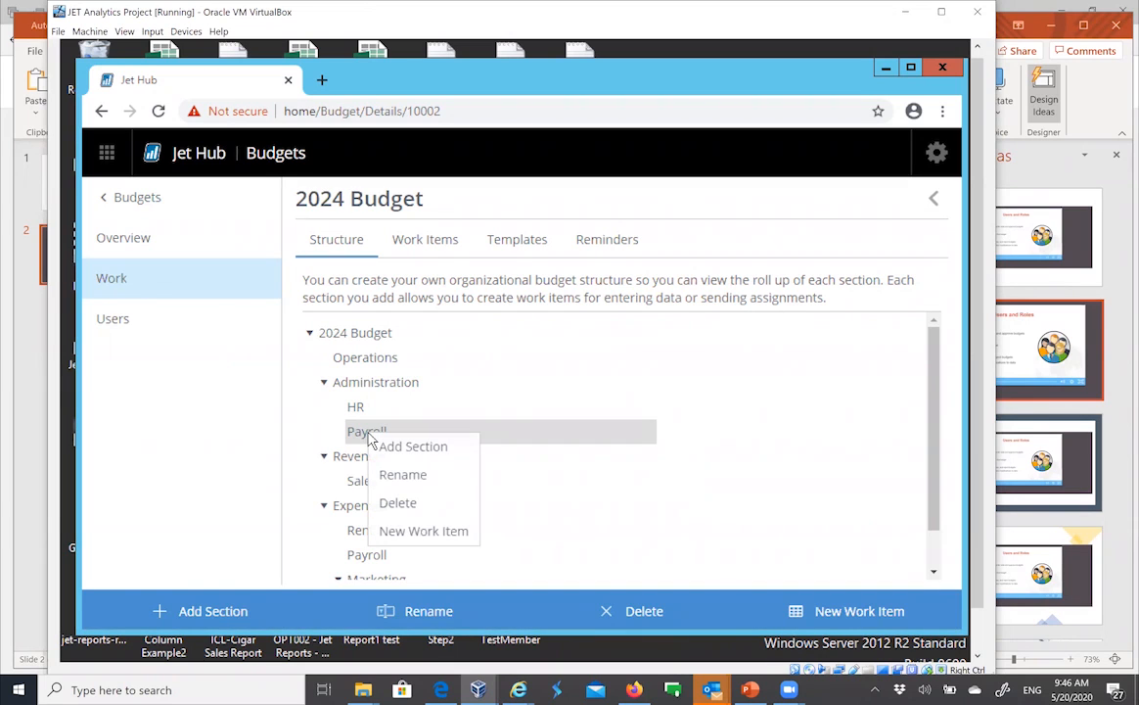
pyautogui.click(403, 532)
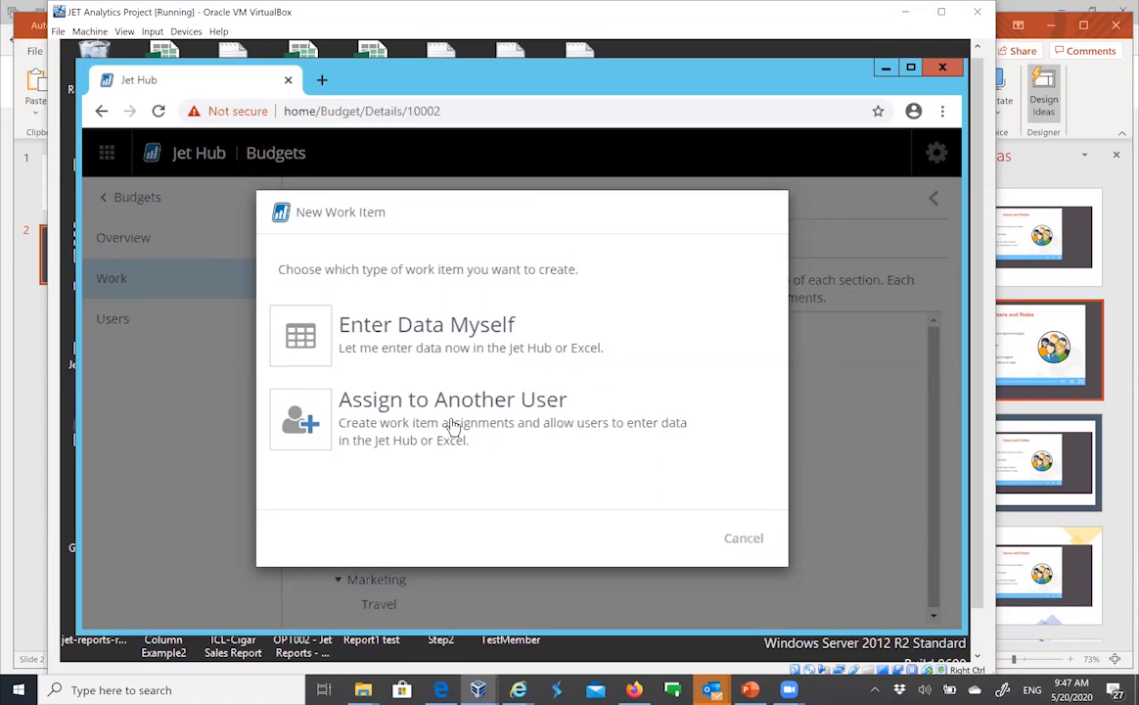
pyautogui.click(433, 423)
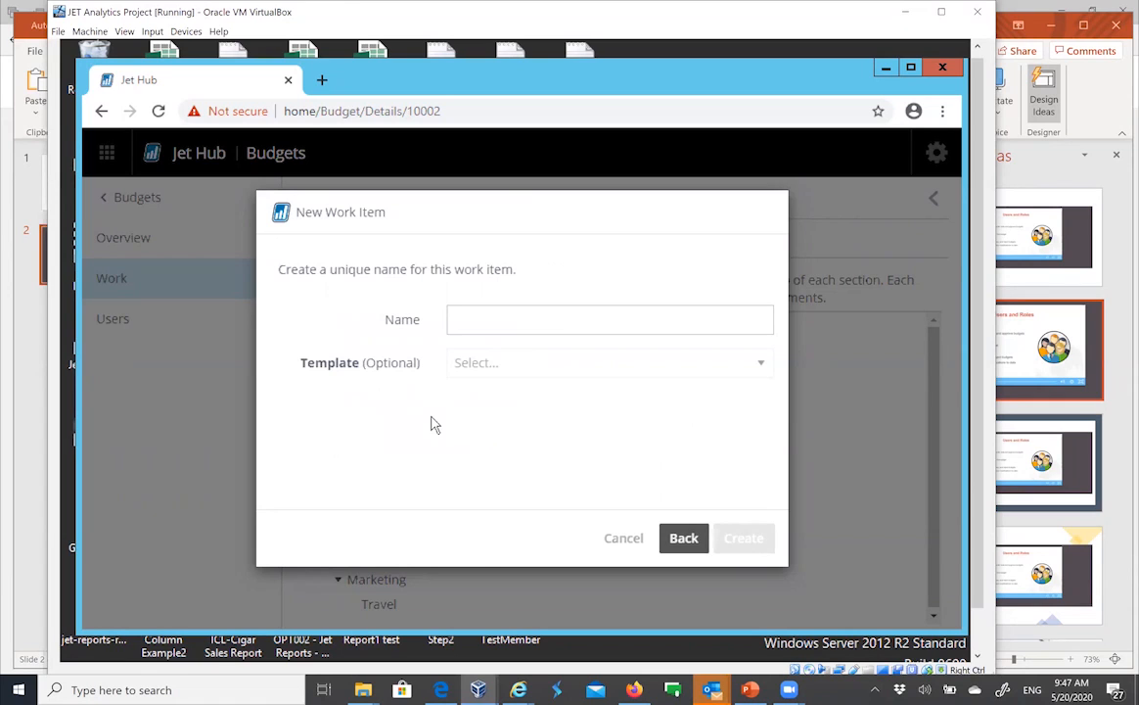
pyautogui.click(522, 320)
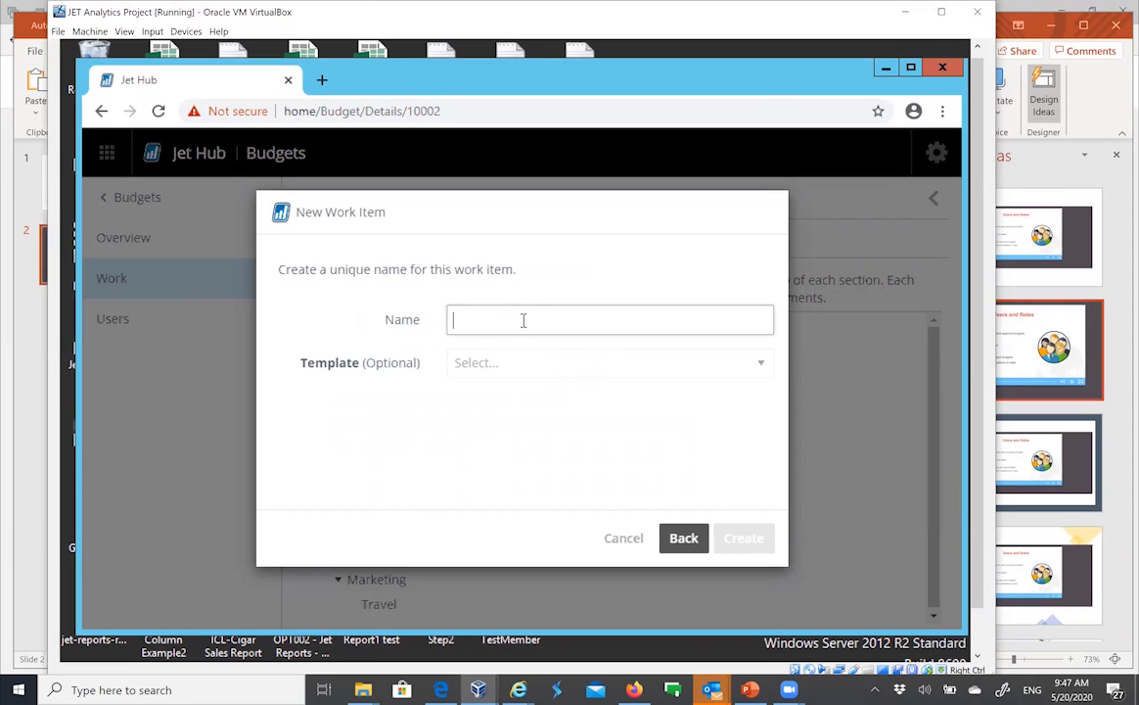
pyautogui.write('Payroll Budget')
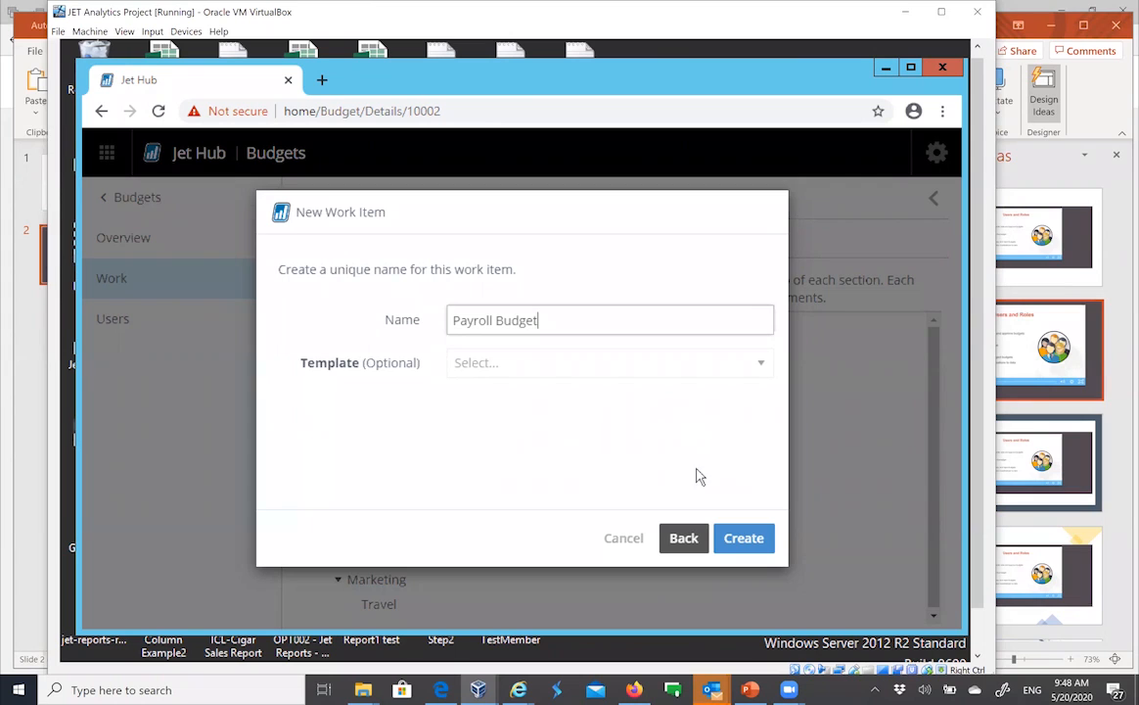
pyautogui.click(743, 551)
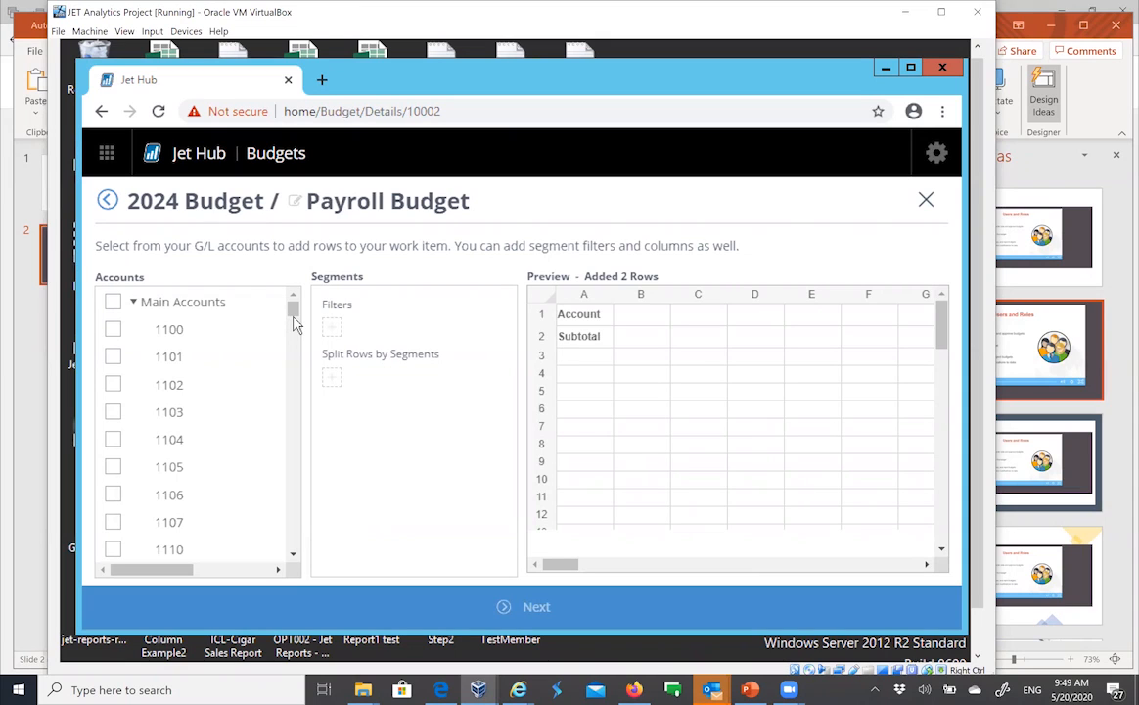
# Step: Include all main accounts in the Payroll Budget work item and split its rows by Segment 1, limited to value 000
pyautogui.scroll(-5, 297, 392)
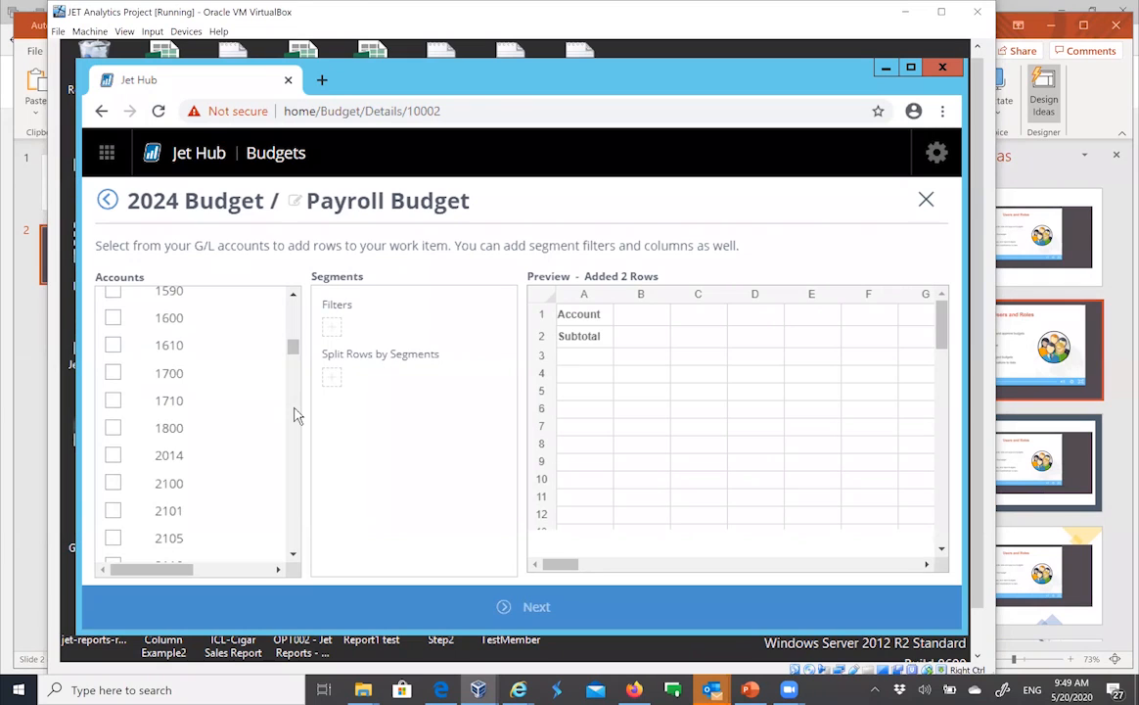
pyautogui.moveTo(294, 348); pyautogui.dragTo(296, 305)
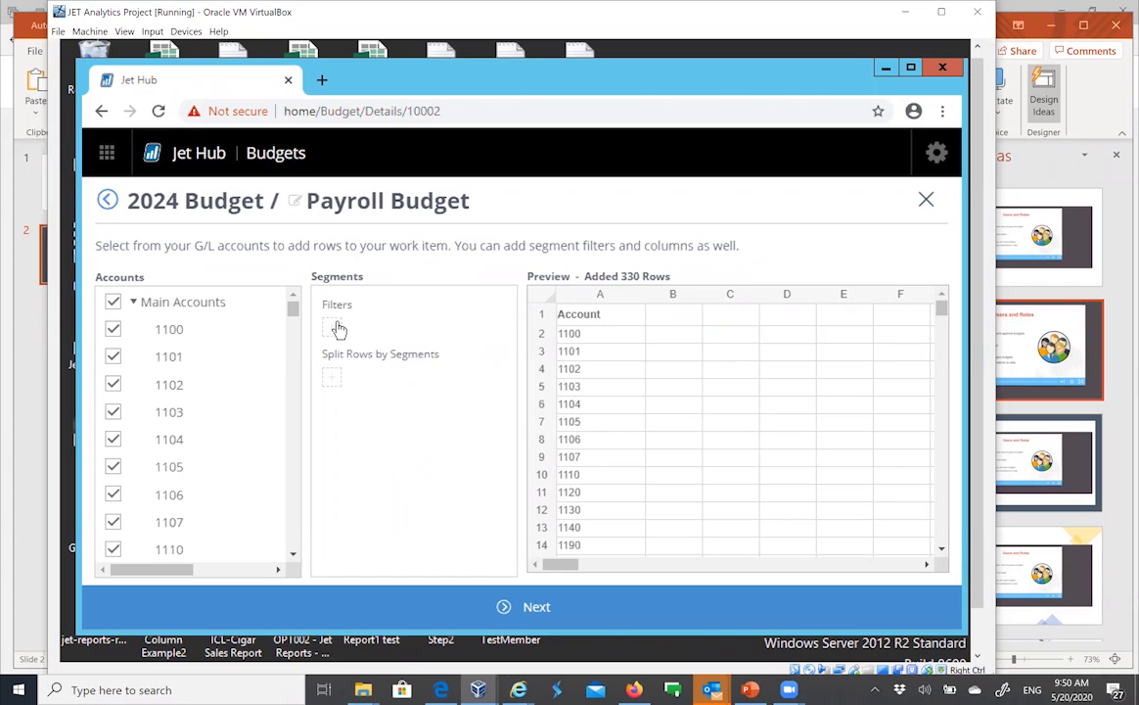
pyautogui.click(334, 388)
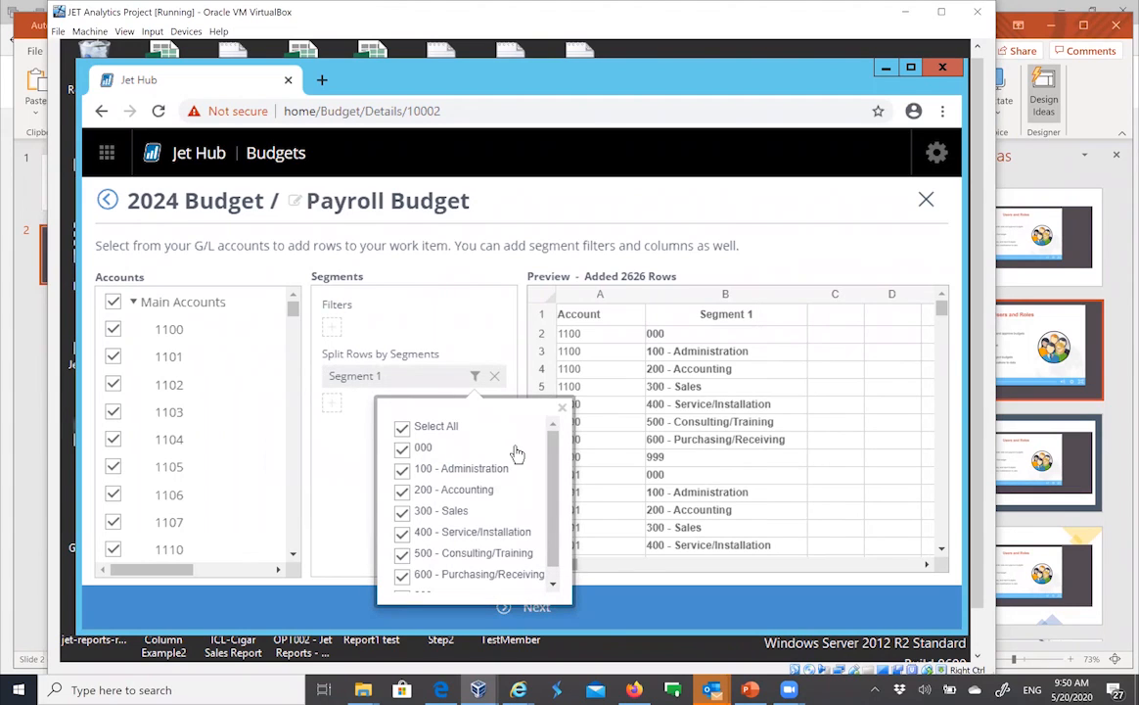
pyautogui.moveTo(550, 458)
pyautogui.mouseDown()
pyautogui.moveTo(550, 489)
pyautogui.moveTo(553, 445)
pyautogui.mouseUp()
pyautogui.click(401, 429)
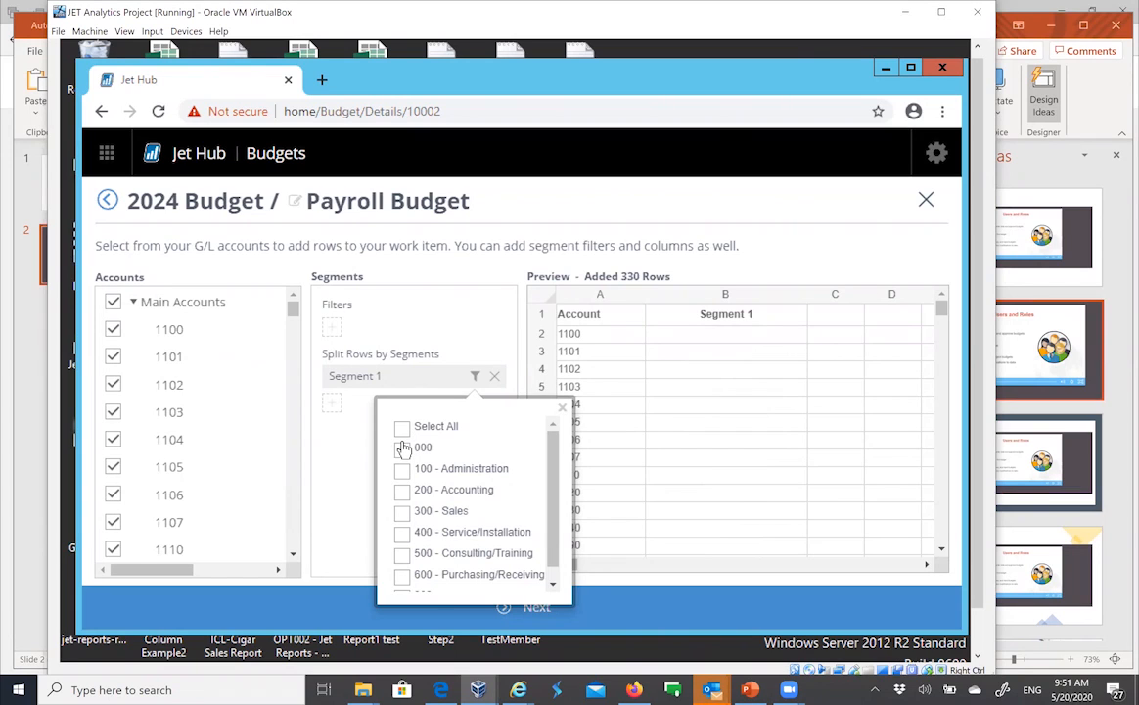
pyautogui.click(402, 448)
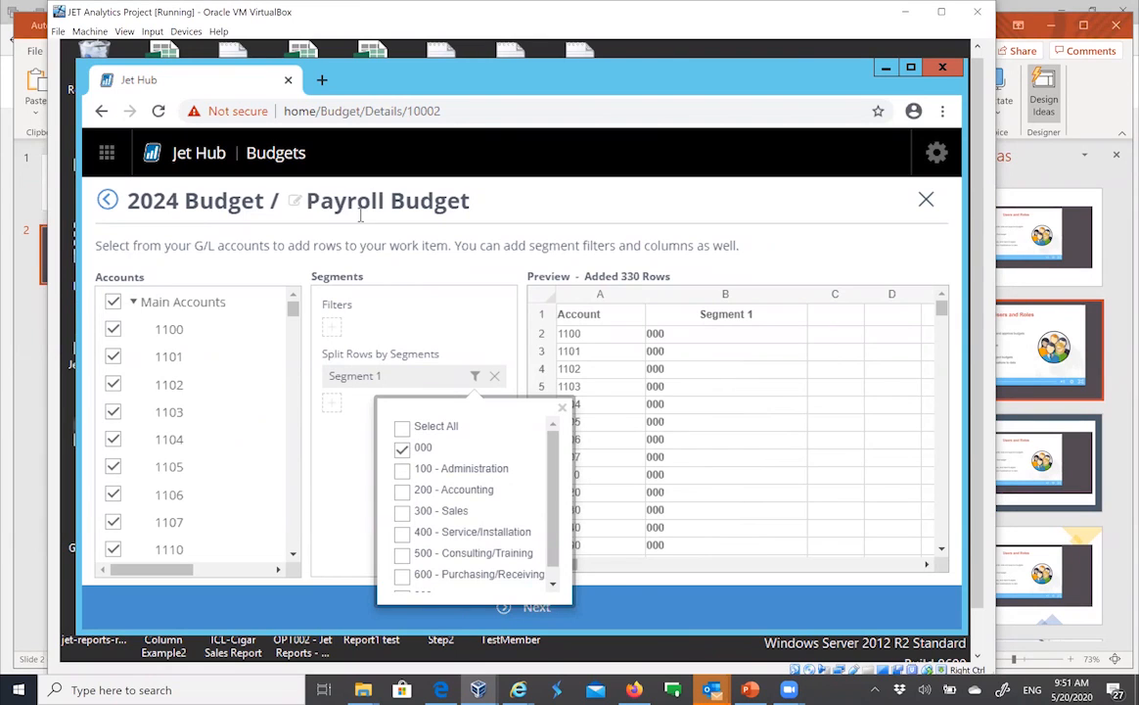
pyautogui.scroll(-1, 554, 497)
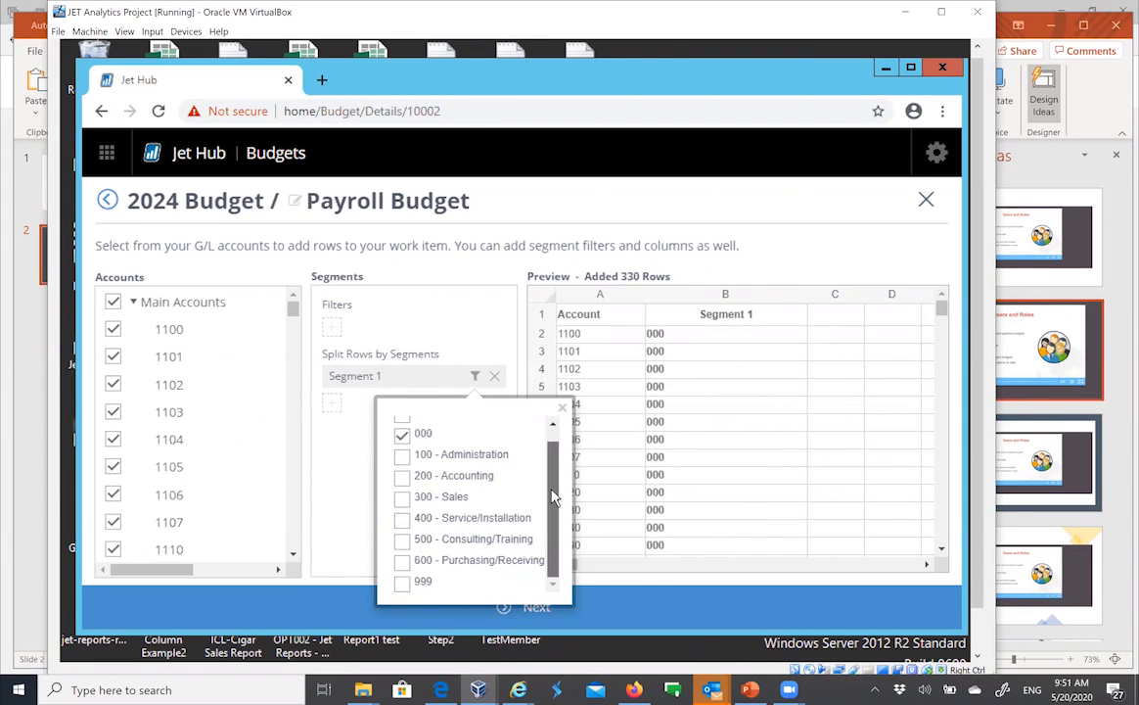
pyautogui.click(562, 409)
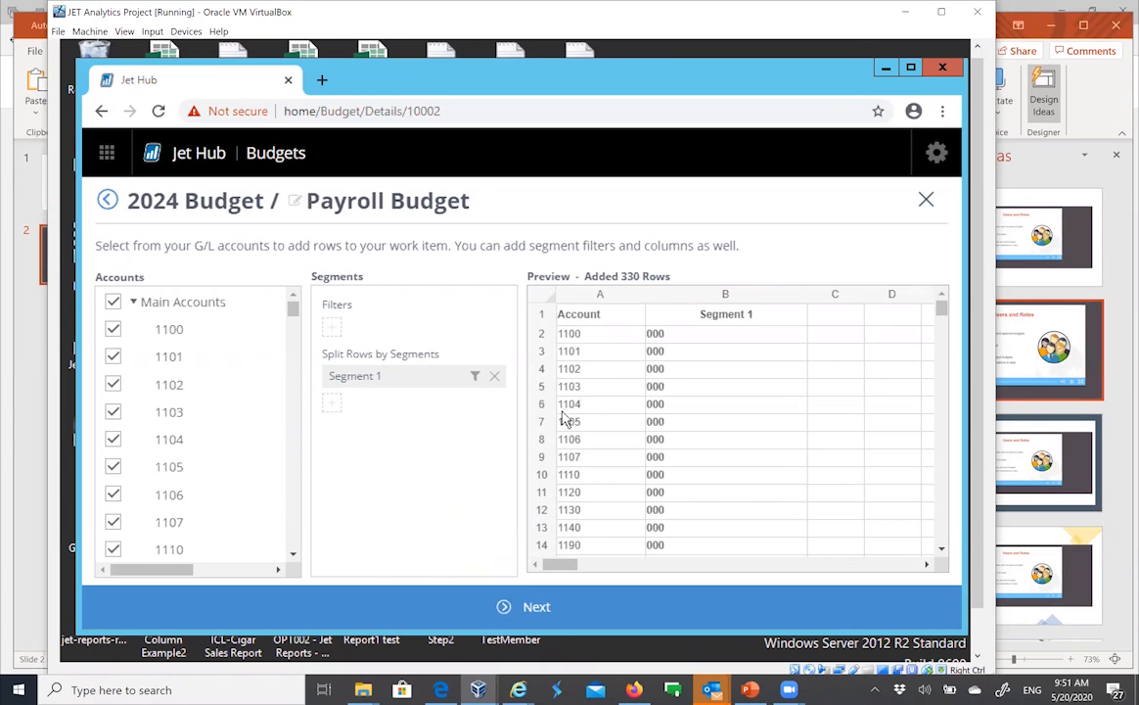
# Step: Also split the work item's rows by Segment 3, limited to value 00
pyautogui.click(333, 404)
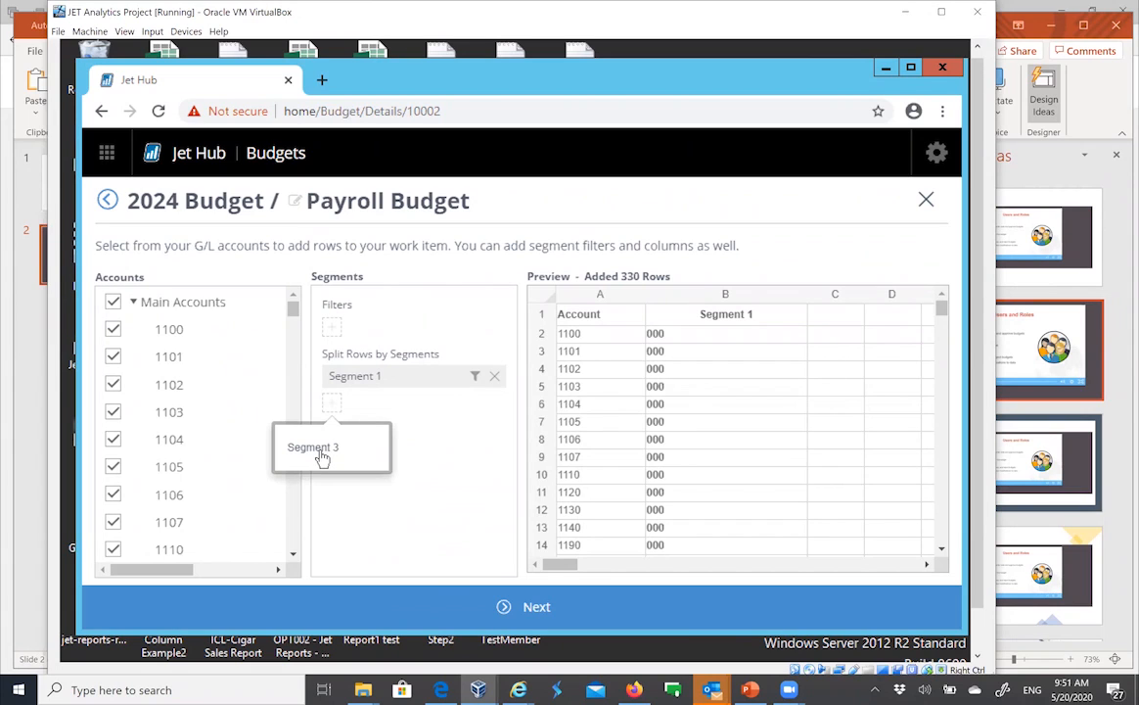
pyautogui.click(322, 456)
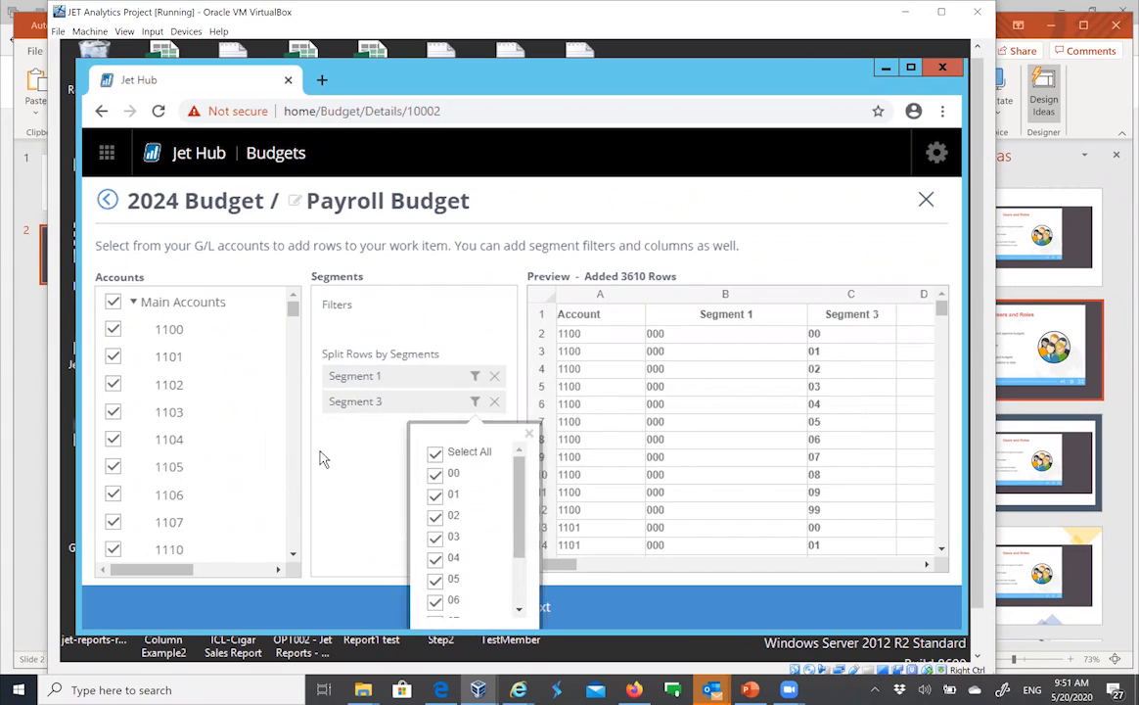
pyautogui.click(434, 453)
pyautogui.click(435, 473)
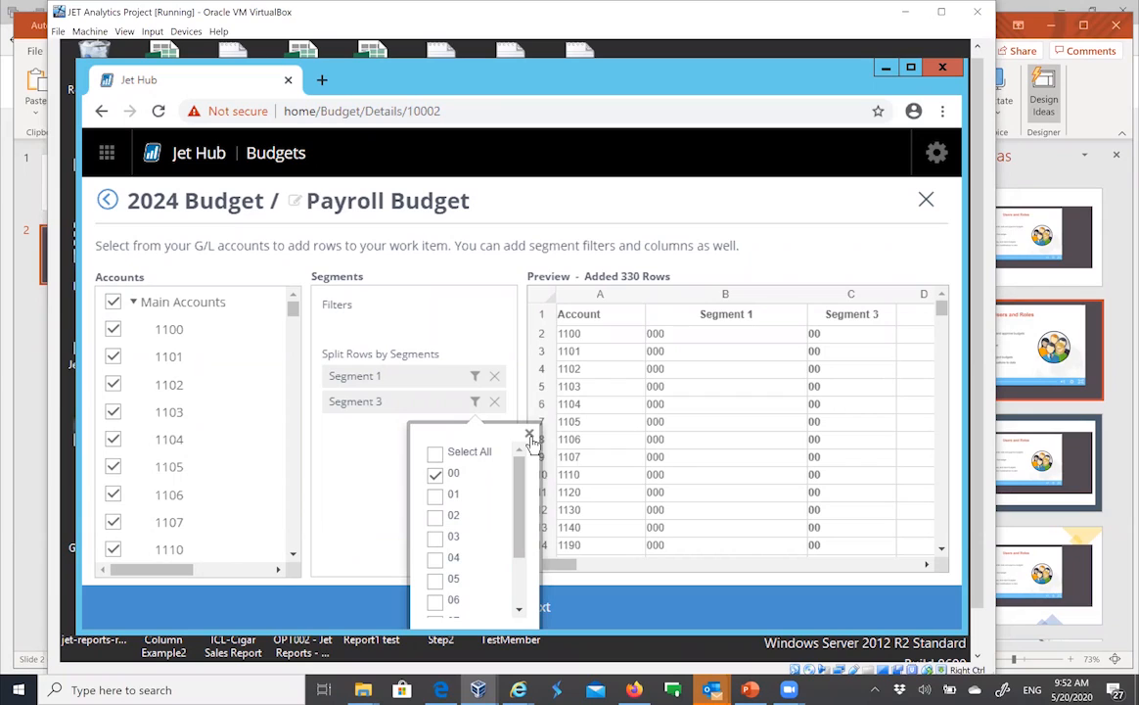
pyautogui.click(368, 474)
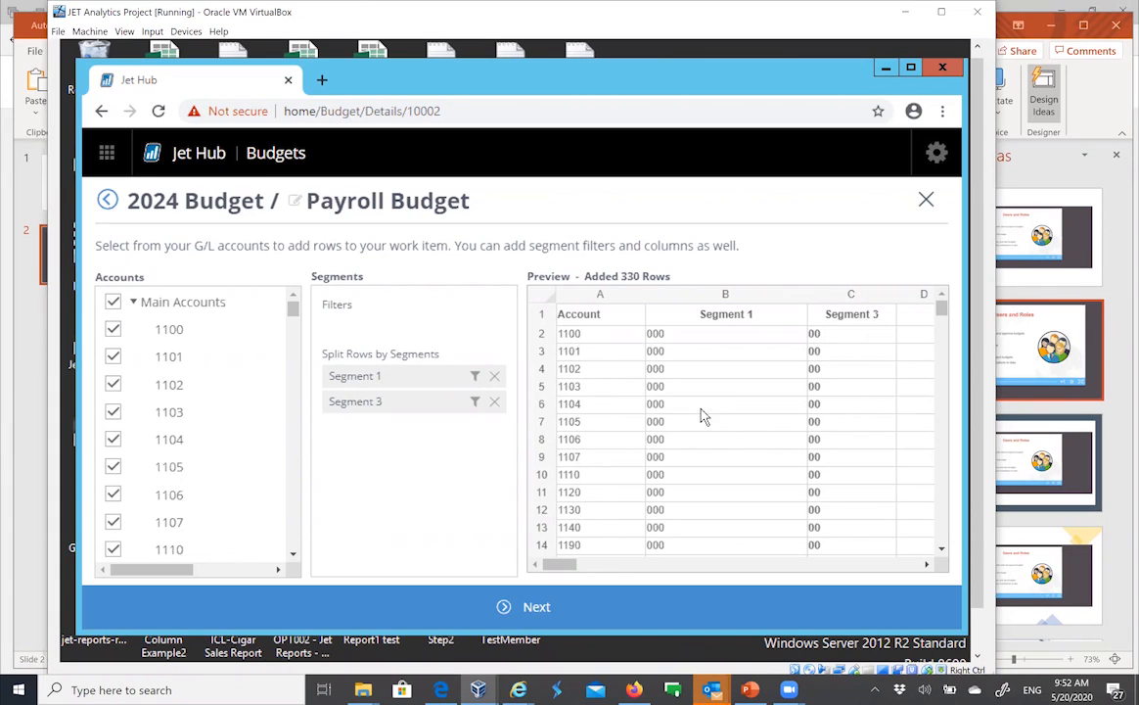
# Step: Proceed to the Payroll Budget work item's assignment and set Administrator as approver and HOME\budget1 as contributor
pyautogui.click(536, 609)
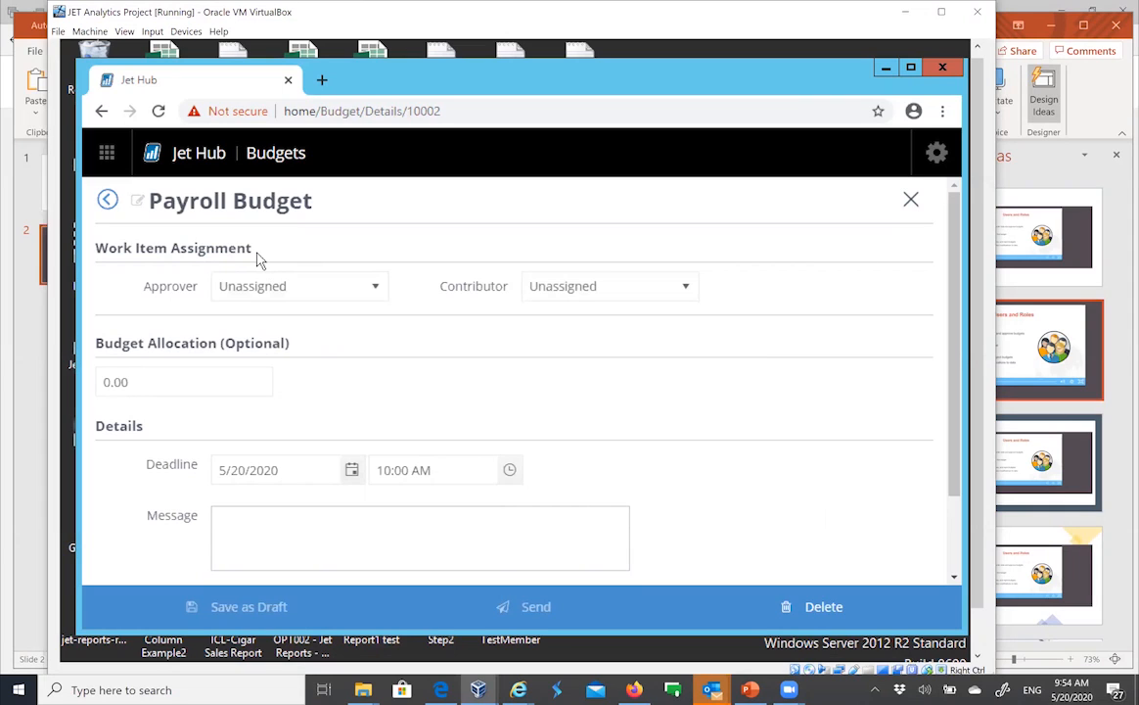
pyautogui.click(376, 292)
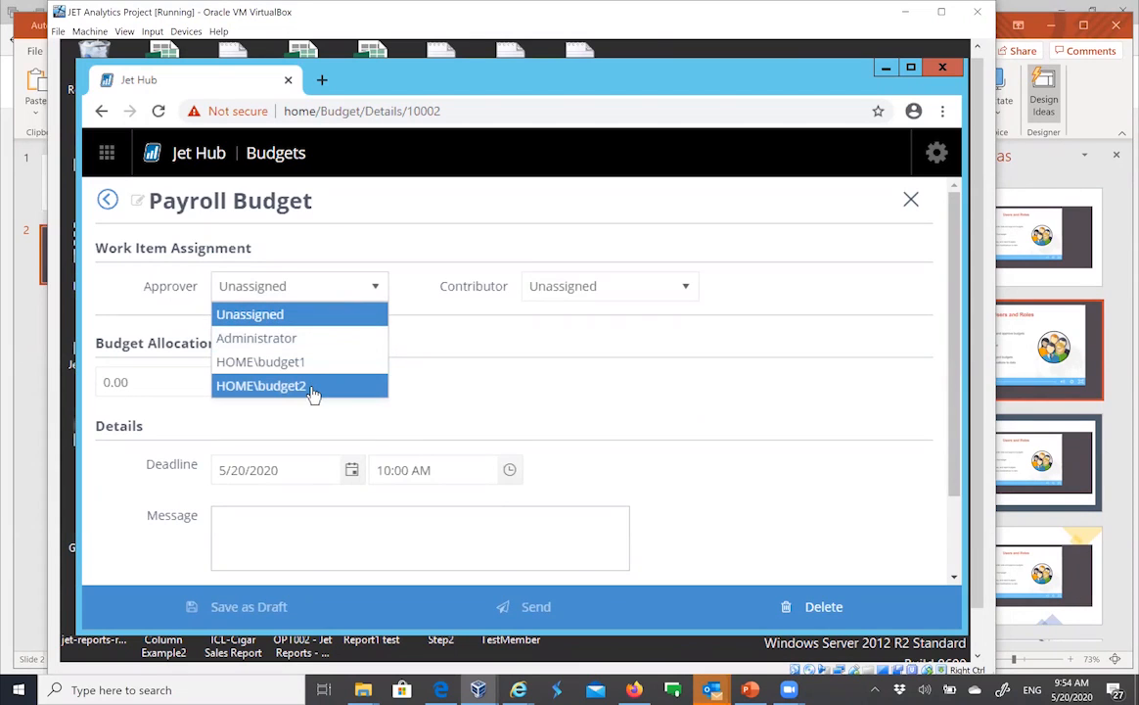
pyautogui.click(304, 344)
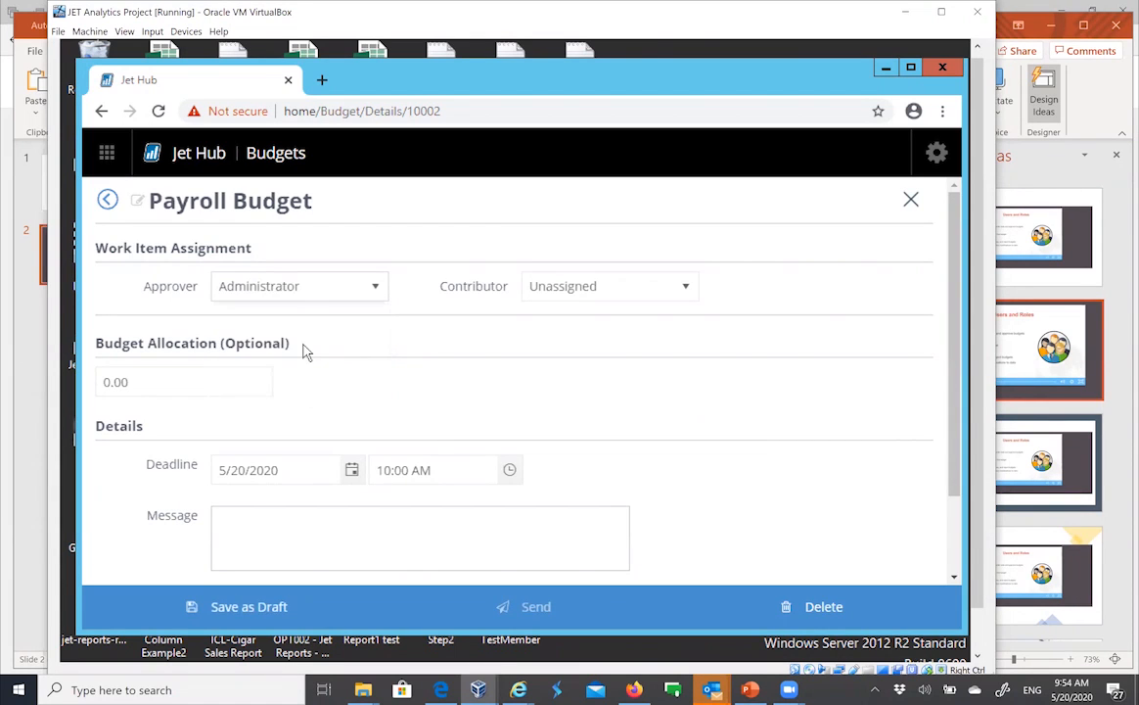
pyautogui.click(685, 293)
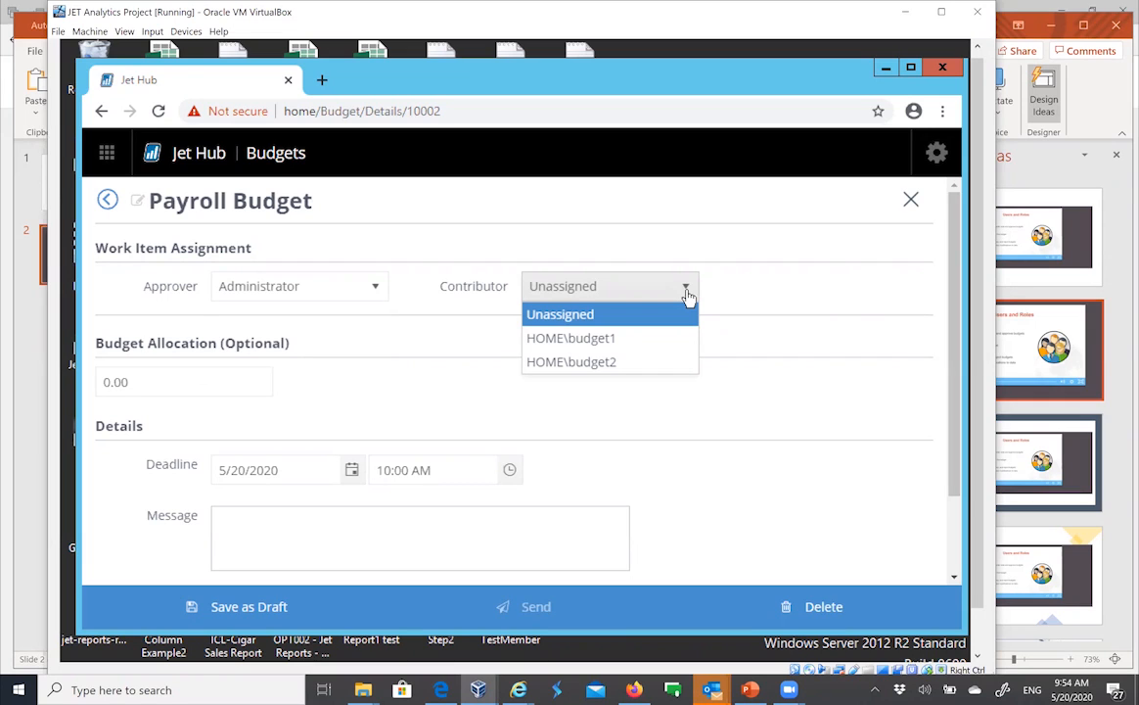
pyautogui.click(633, 341)
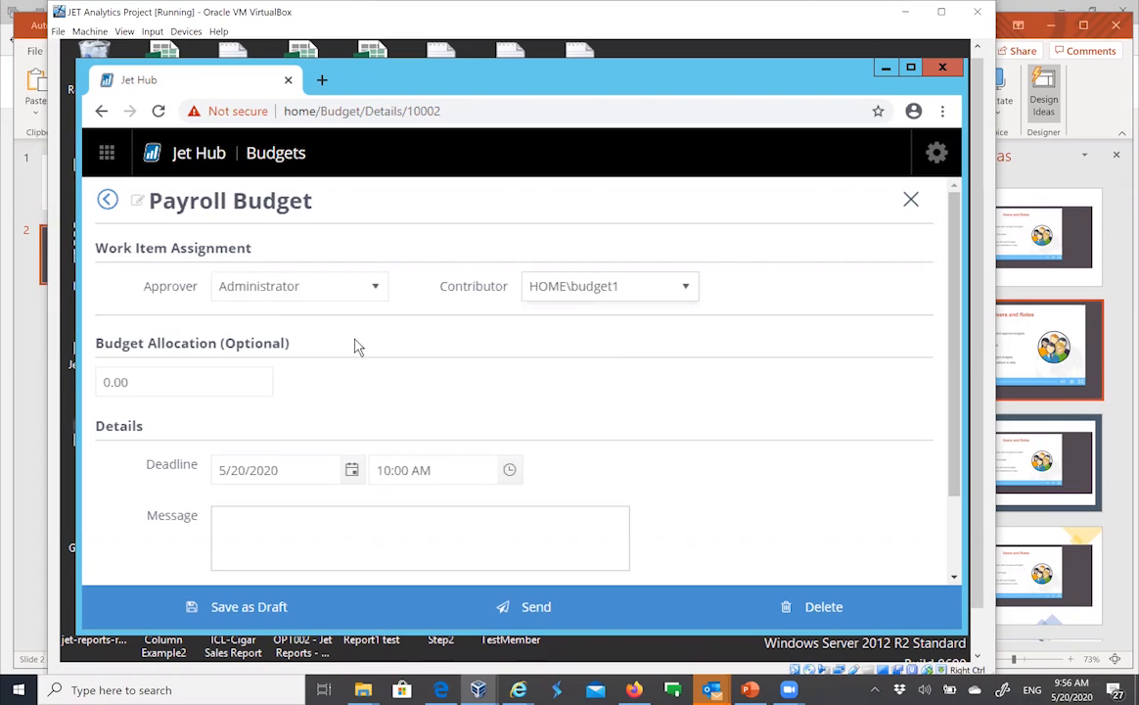
pyautogui.click(146, 376)
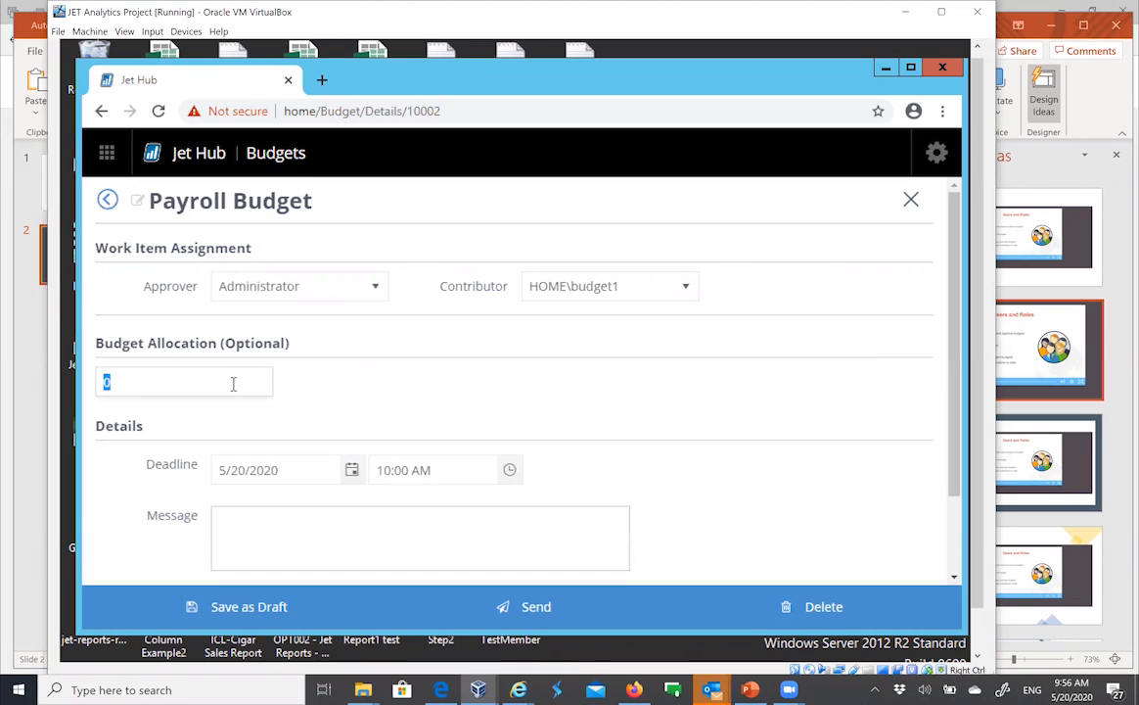
pyautogui.write('1000000')
pyautogui.press('BackSpace')
pyautogui.press('BackSpace')
pyautogui.press('BackSpace')
pyautogui.press('BackSpace')
pyautogui.press('BackSpace')
pyautogui.press('BackSpace')
pyautogui.press('BackSpace')
pyautogui.click(352, 471)
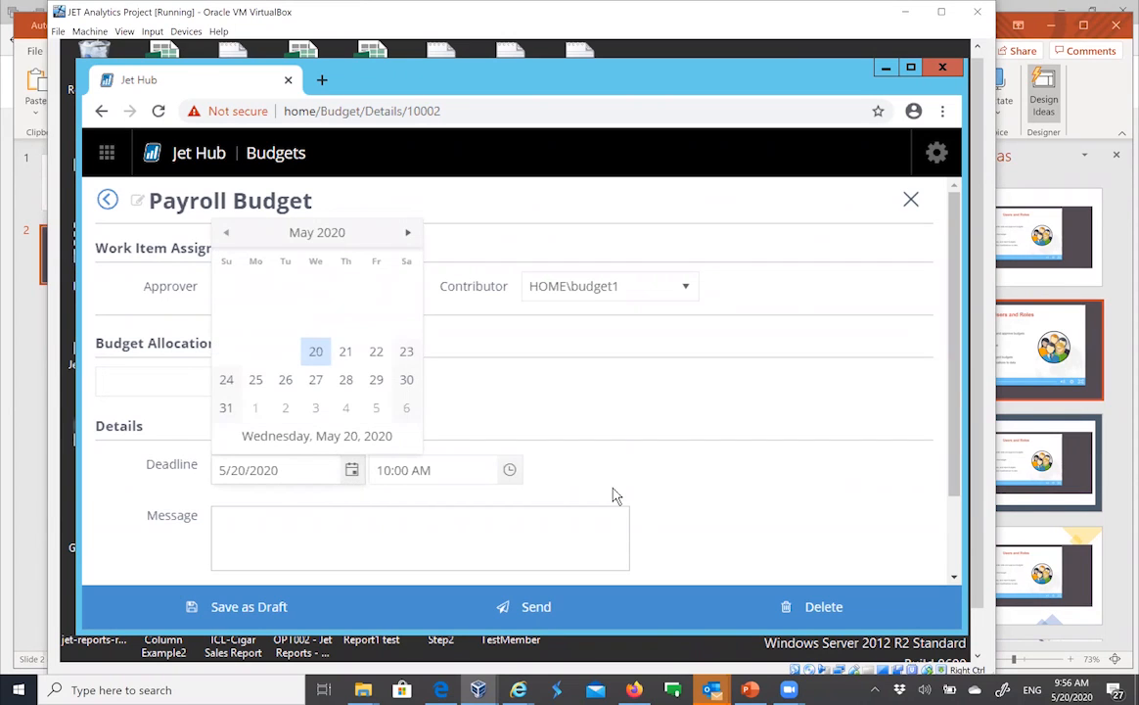
pyautogui.click(673, 487)
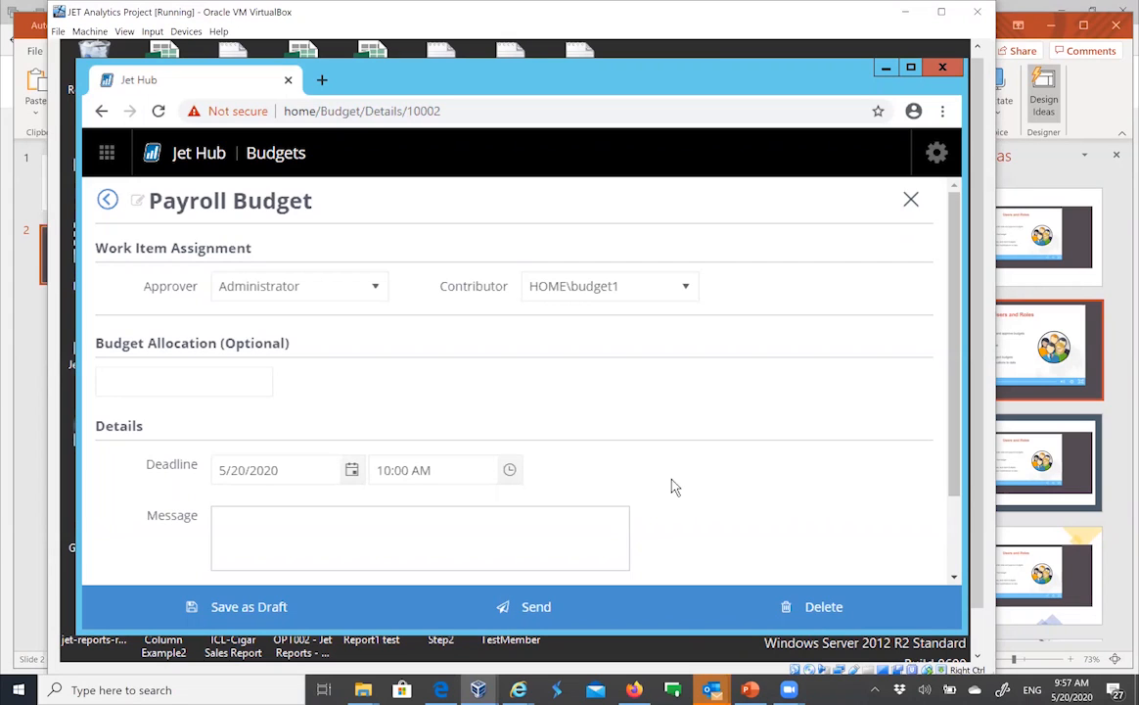
# Step: Enter the work item message "You budget template is now ready for download. Please make note of your deadline for submission"
pyautogui.click(263, 535)
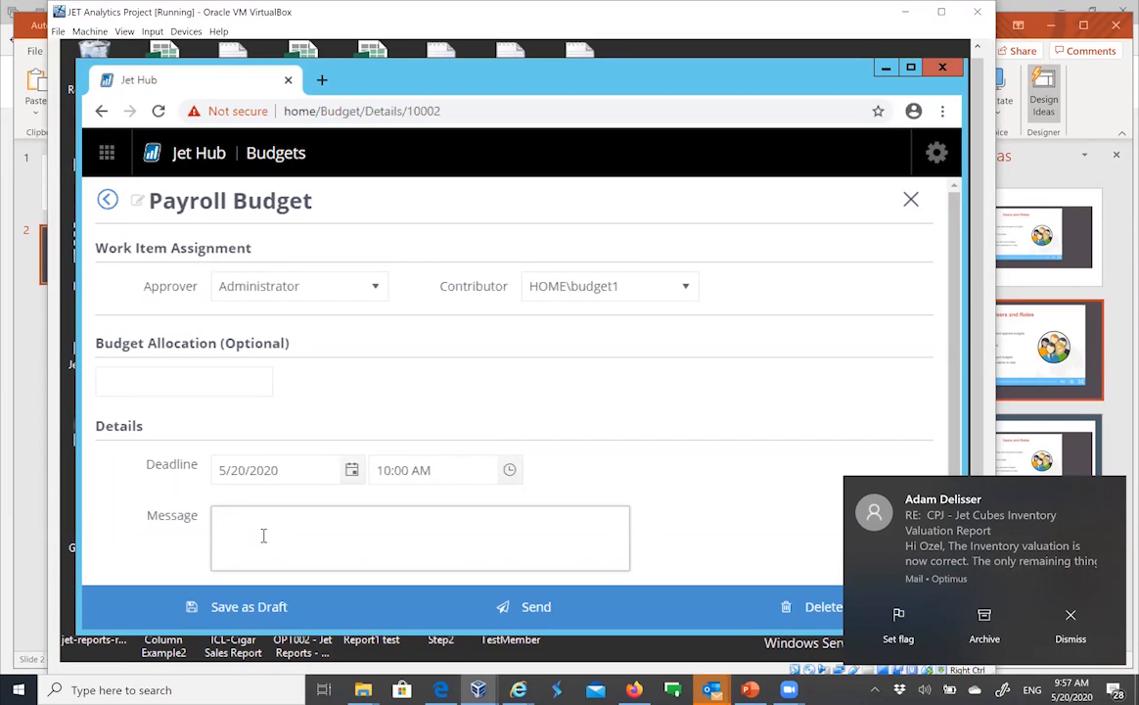
pyautogui.write('You')
pyautogui.write('udget template ')
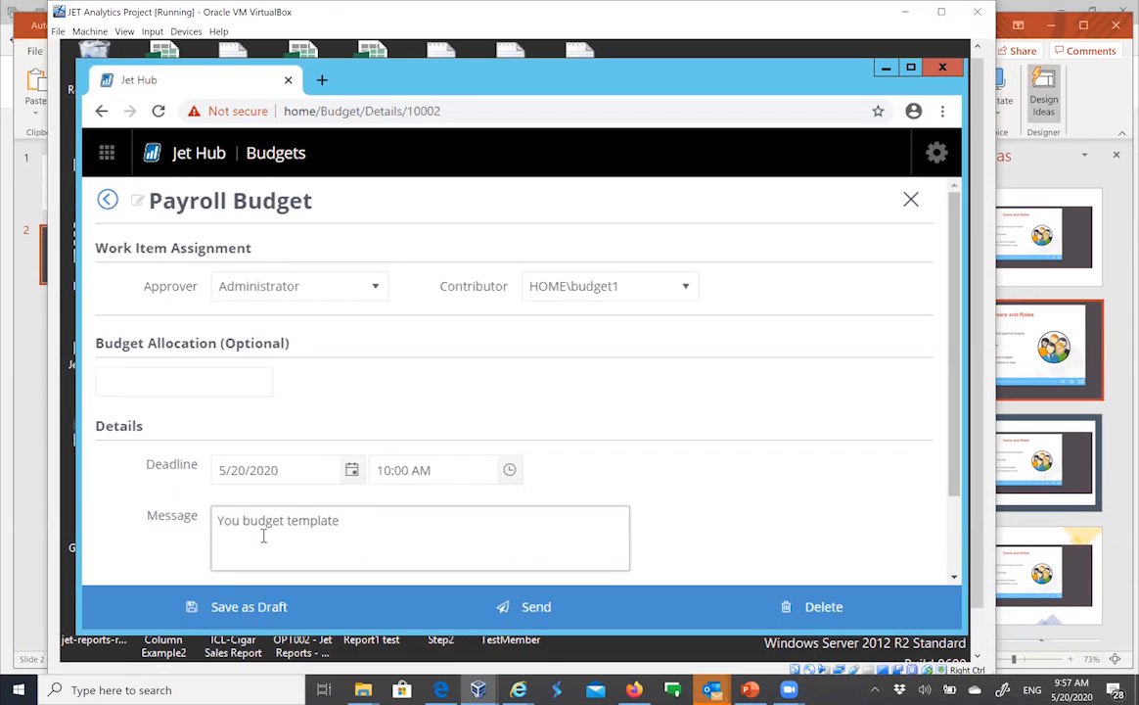
pyautogui.write('is now rea')
pyautogui.write('dy')
pyautogui.write(' pl')
pyautogui.press('BackSpace')
pyautogui.press('BackSpace')
pyautogui.press('BackSpace')
pyautogui.write('for download')
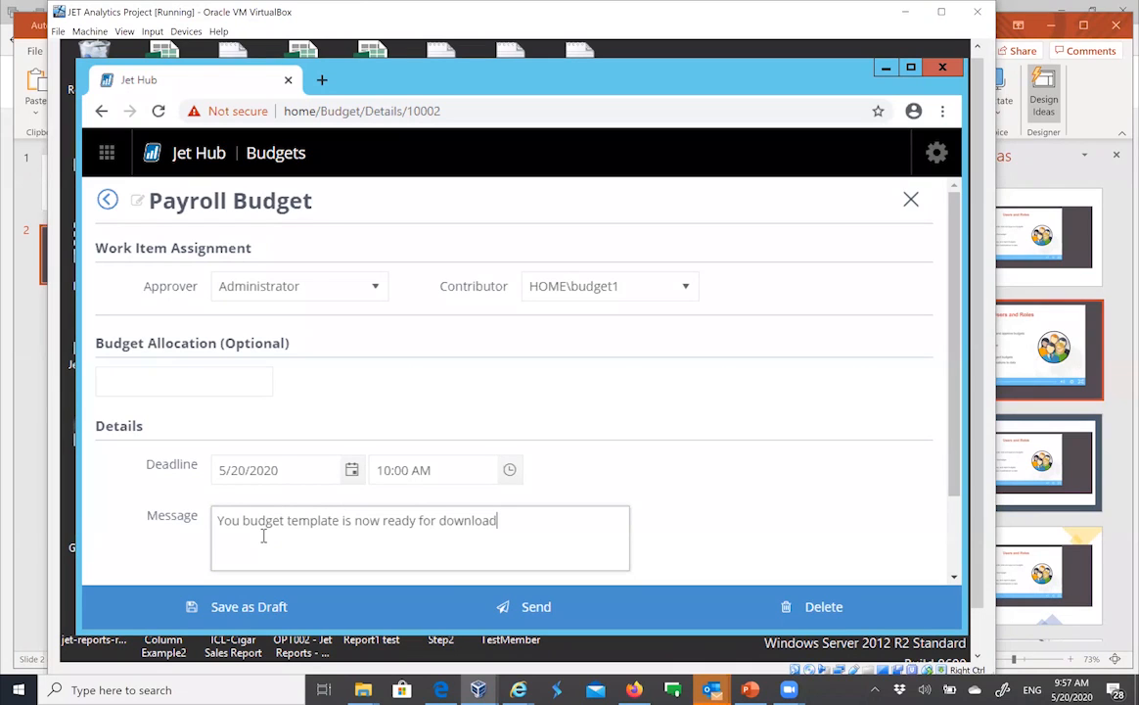
pyautogui.write('. Please make note of your deadline fo')
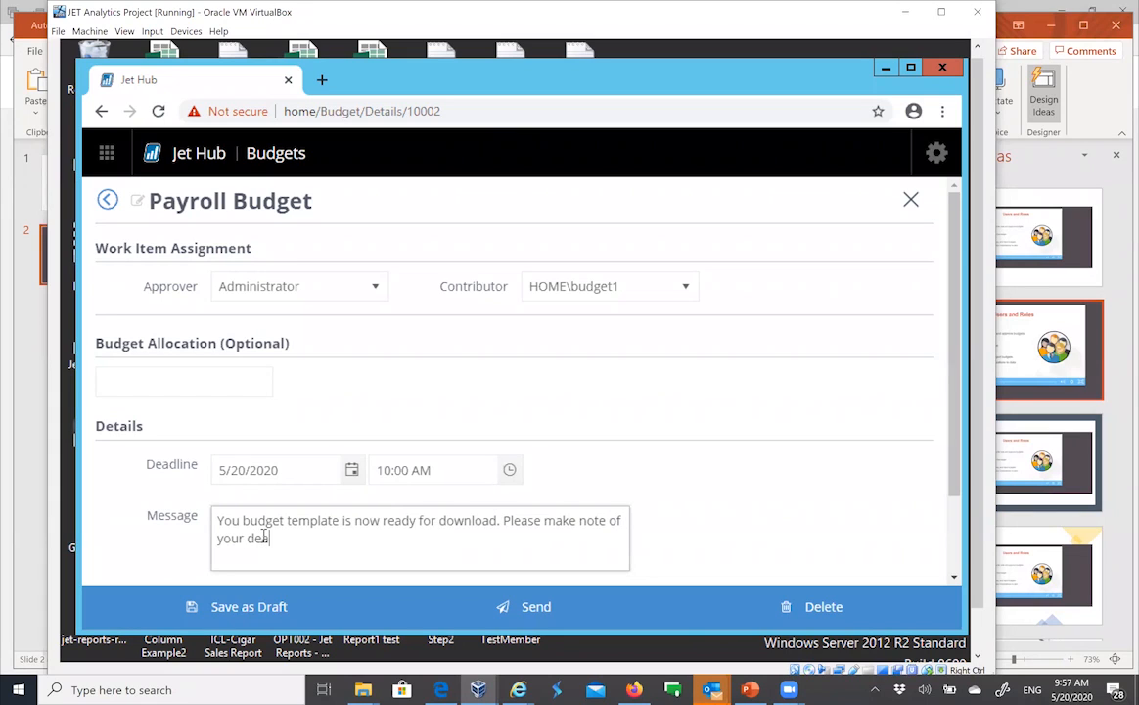
pyautogui.write('r submission')
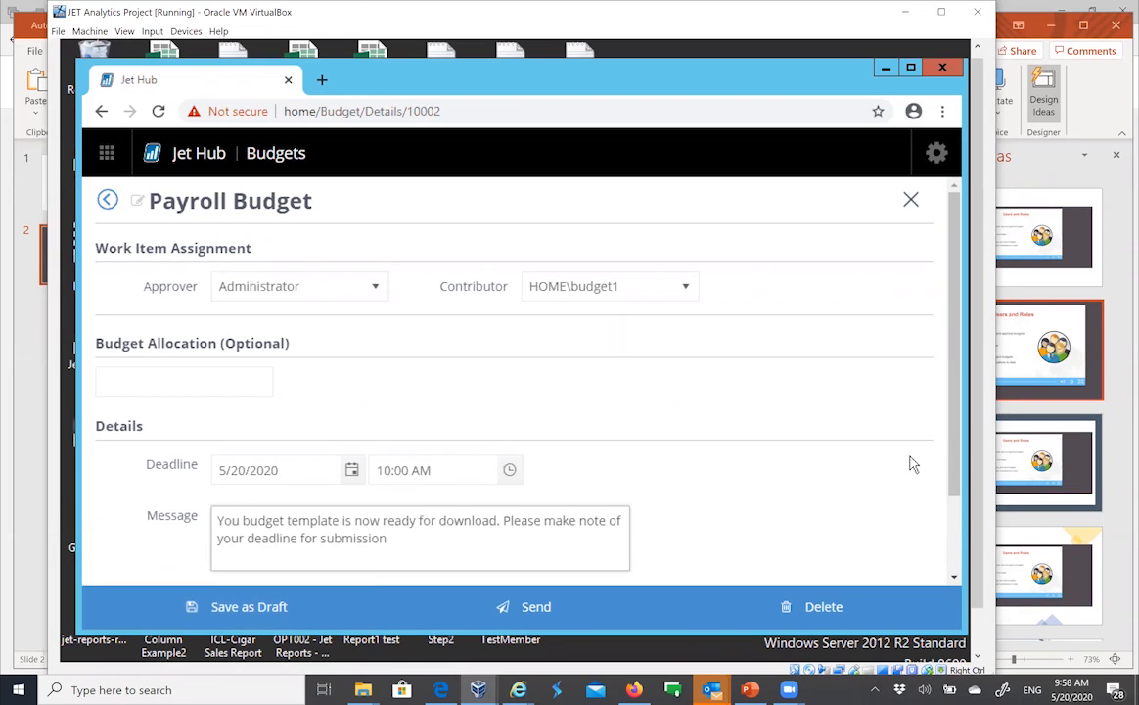
# Step: Enable Force Excel Data Entry for the Payroll Budget work item and save it as a draft
pyautogui.moveTo(954, 451); pyautogui.dragTo(957, 512)
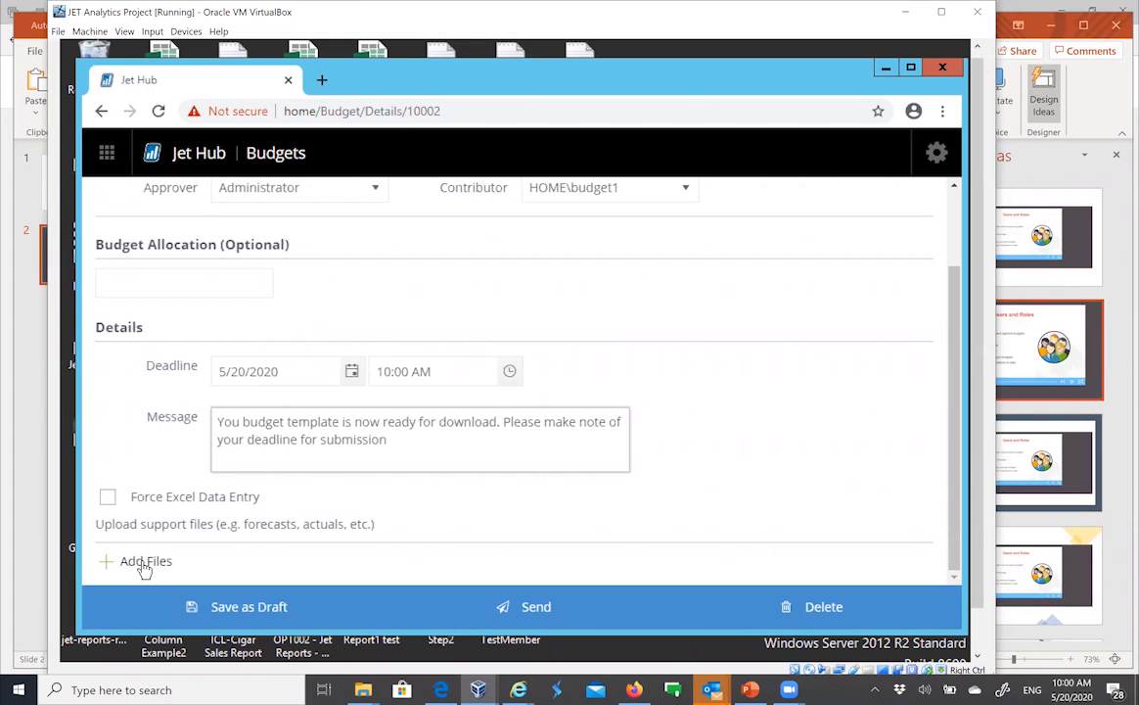
pyautogui.click(107, 499)
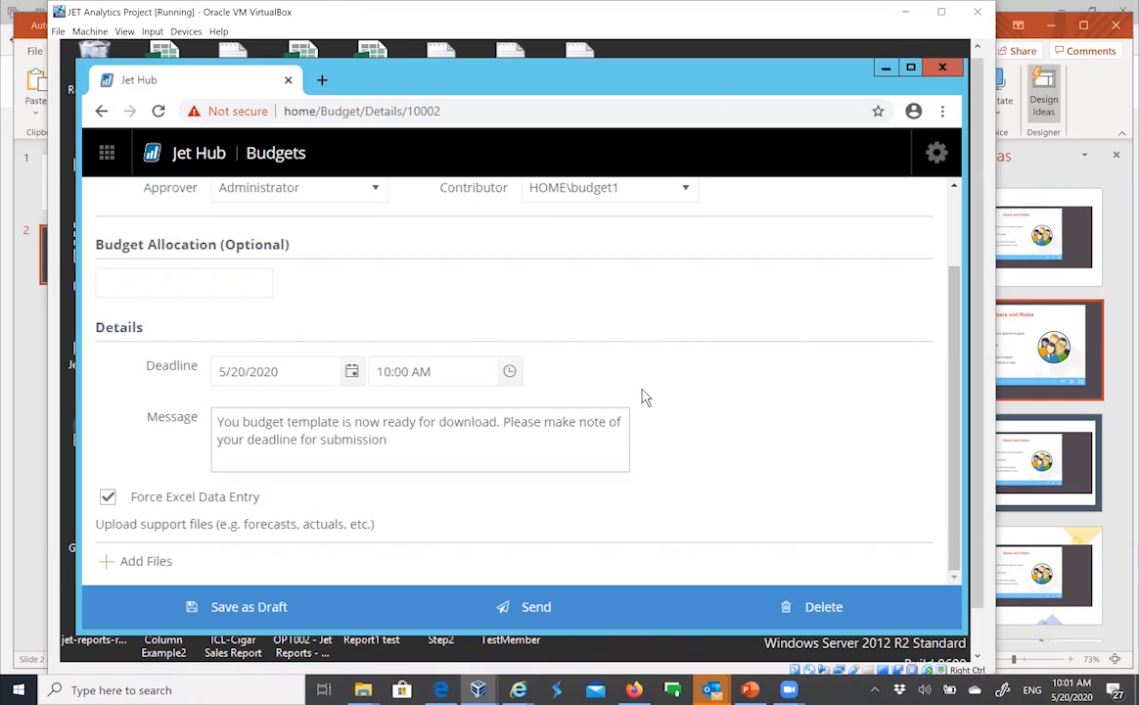
pyautogui.click(253, 606)
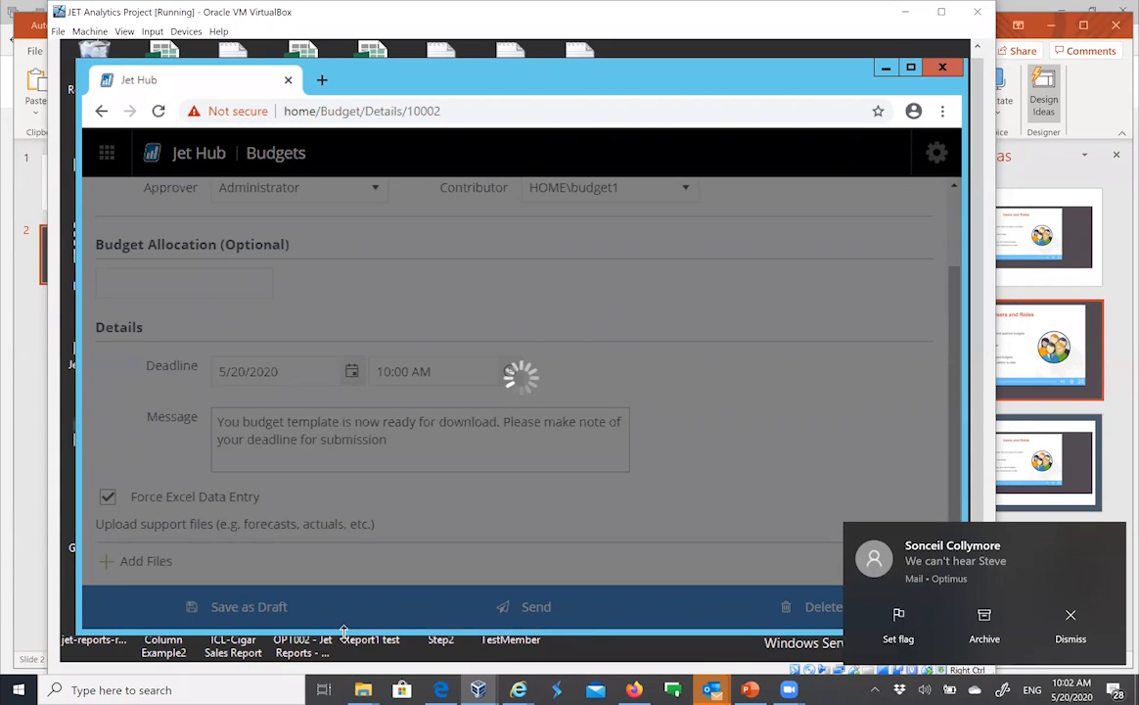
pyautogui.moveTo(752, 690)
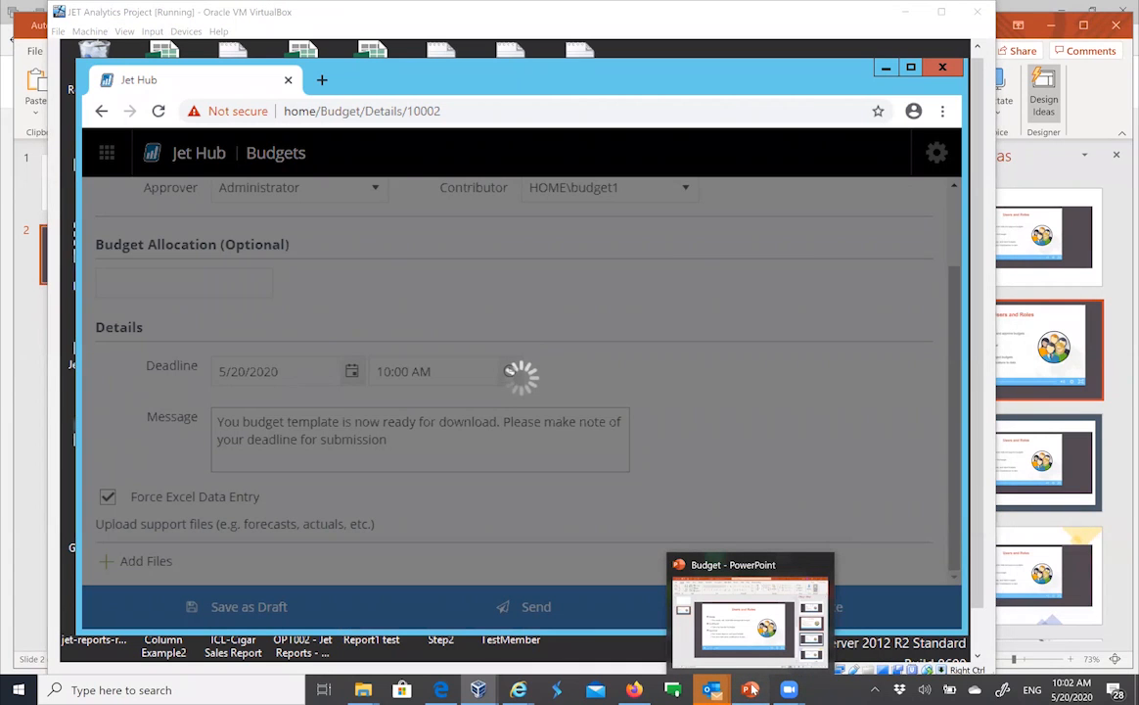
pyautogui.click(752, 690)
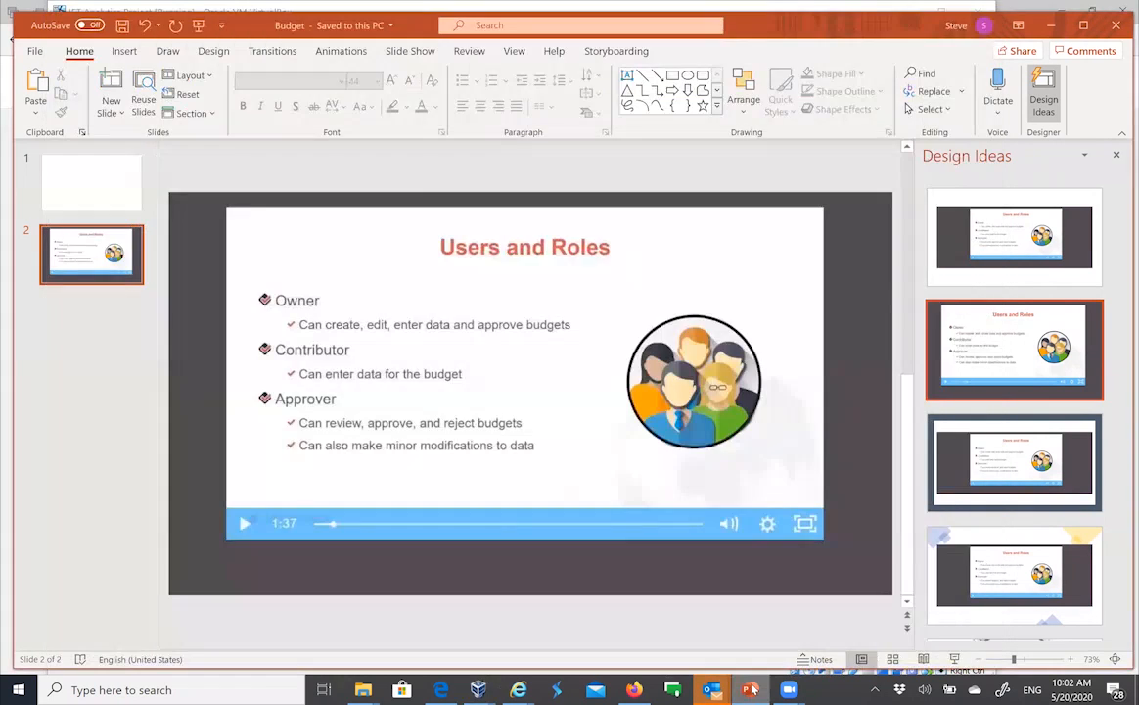
pyautogui.click(752, 690)
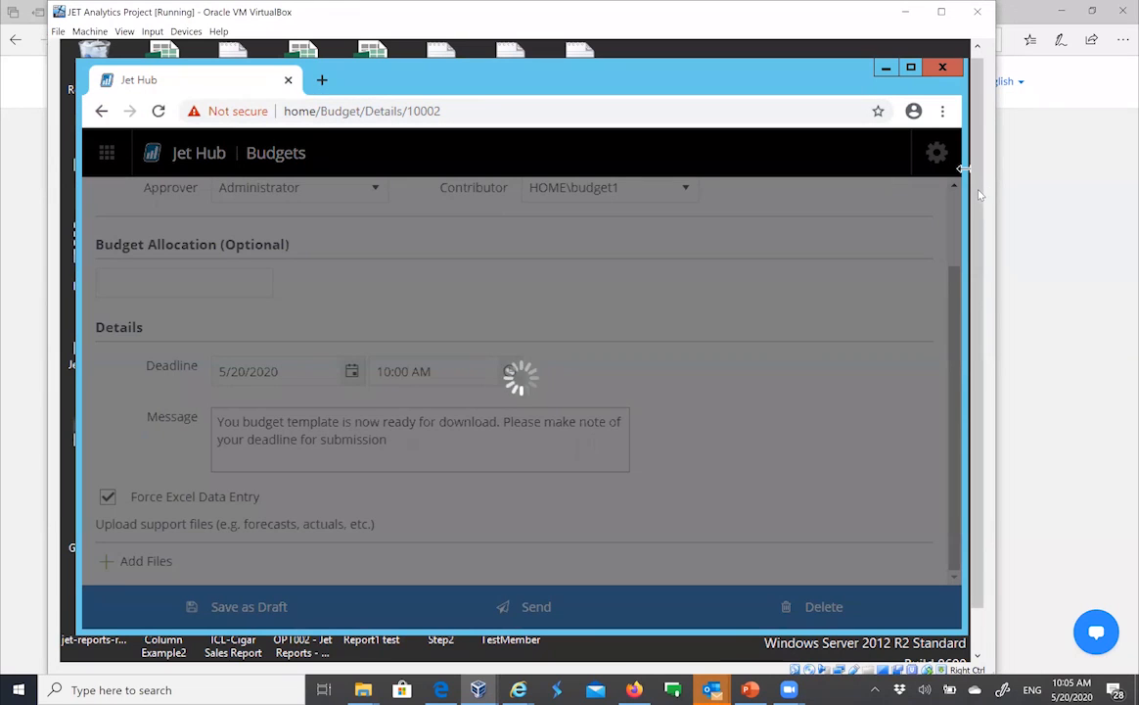
# Step: Close the browser window in the virtual machine and reopen the Jet Hub sign-in page in a new Chrome window
pyautogui.moveTo(988, 225)
pyautogui.mouseDown()
pyautogui.moveTo(989, 267)
pyautogui.moveTo(989, 232)
pyautogui.mouseUp()
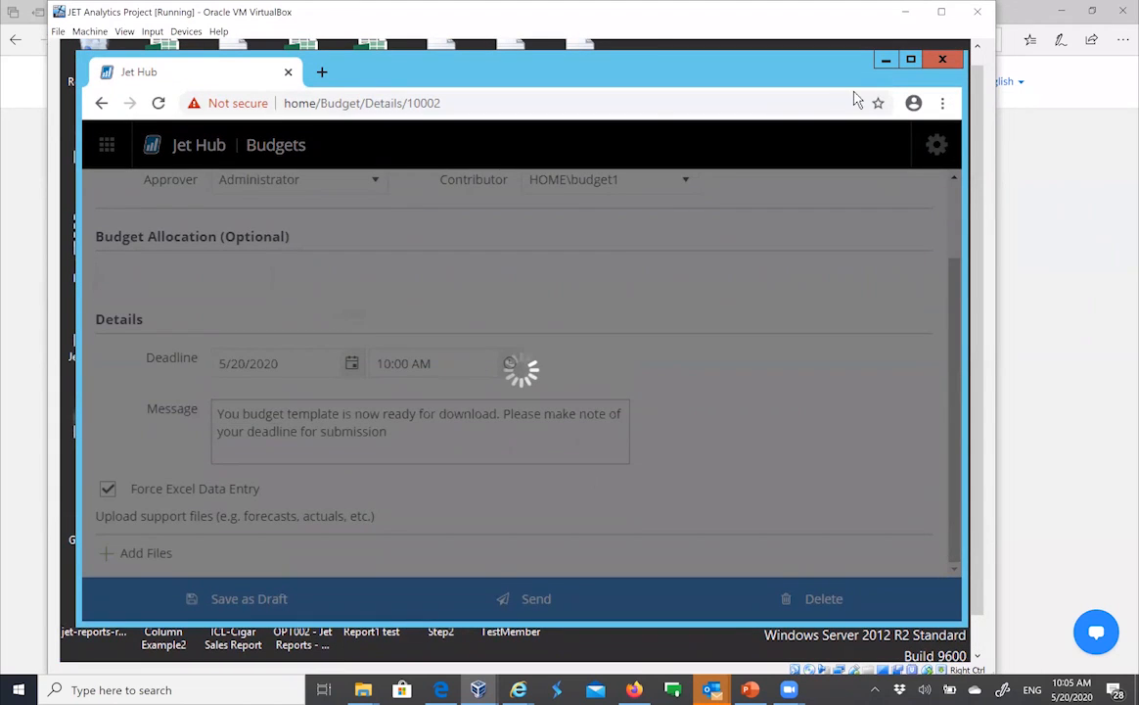
pyautogui.click(943, 60)
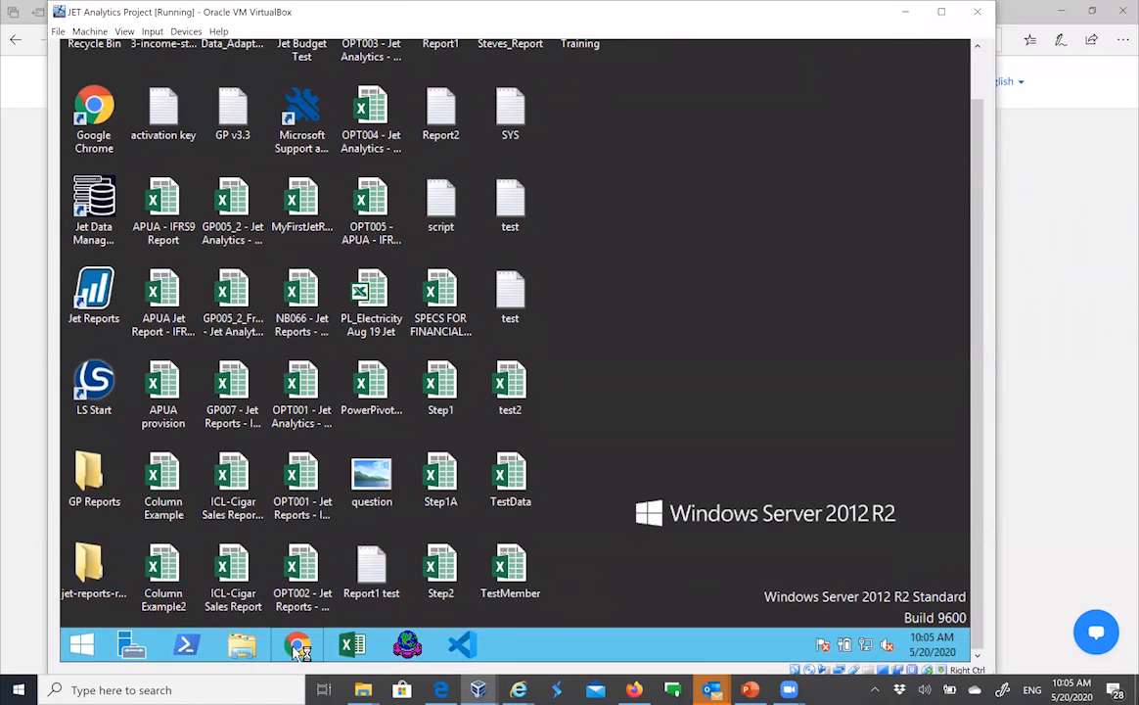
pyautogui.click(297, 644)
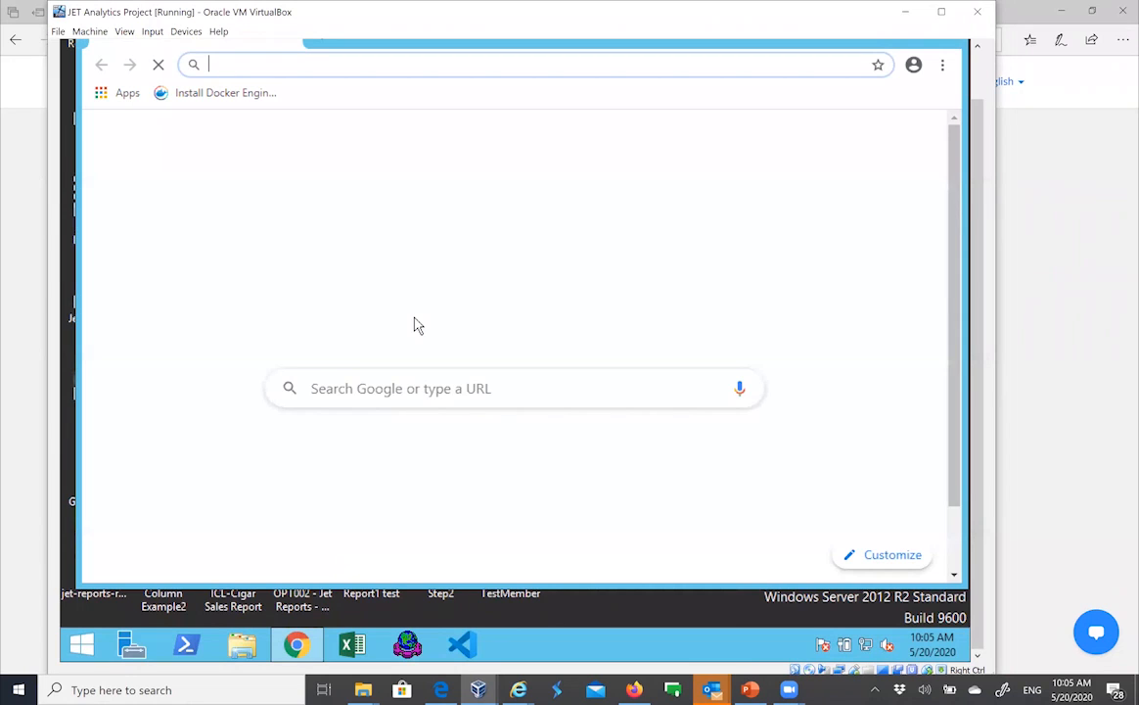
pyautogui.click(413, 478)
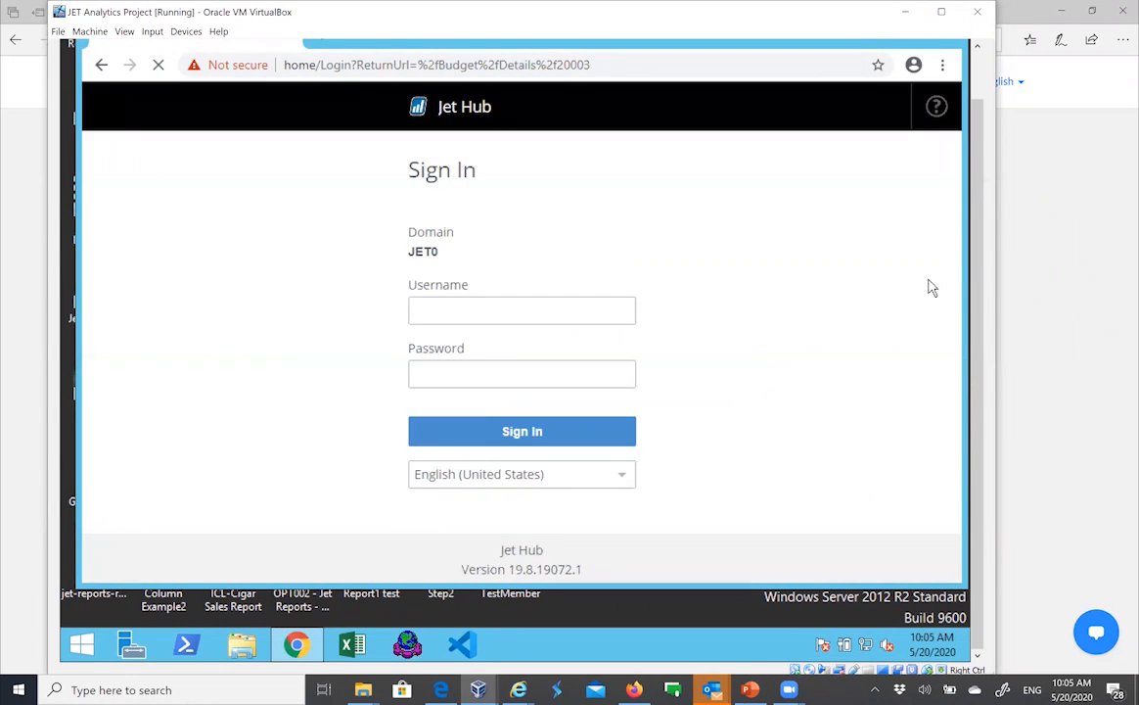
# Step: Sign in to Jet Hub as Administrator with the saved credentials
pyautogui.click(520, 311)
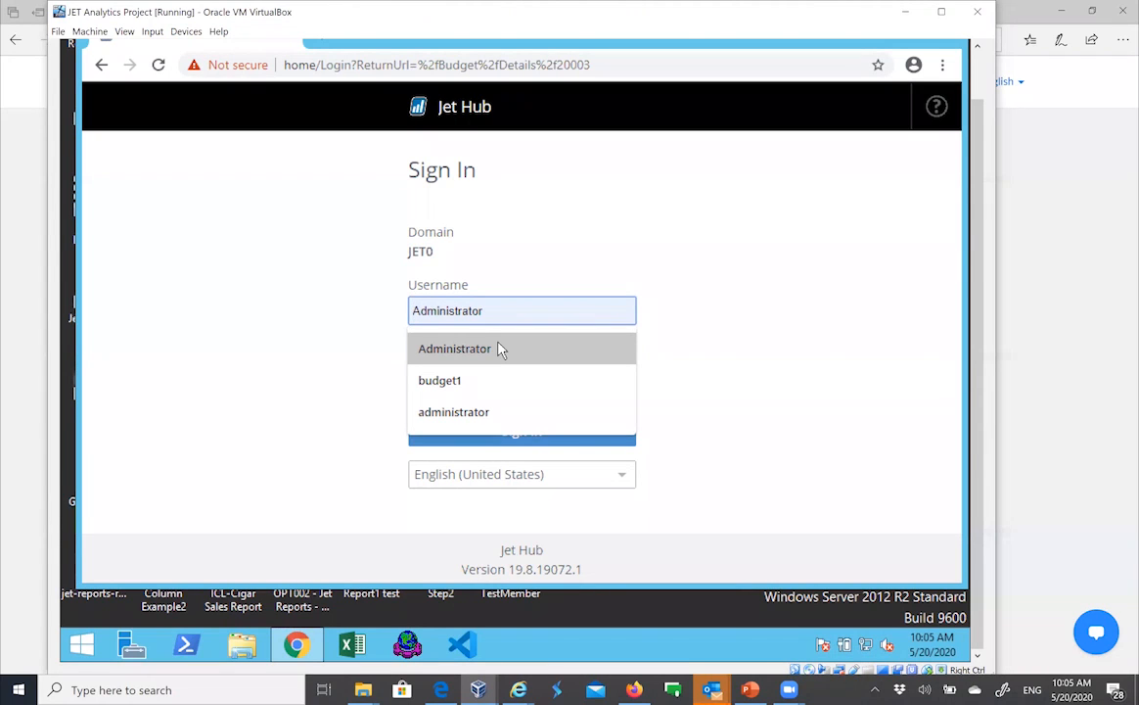
pyautogui.click(499, 350)
pyautogui.press('Return')
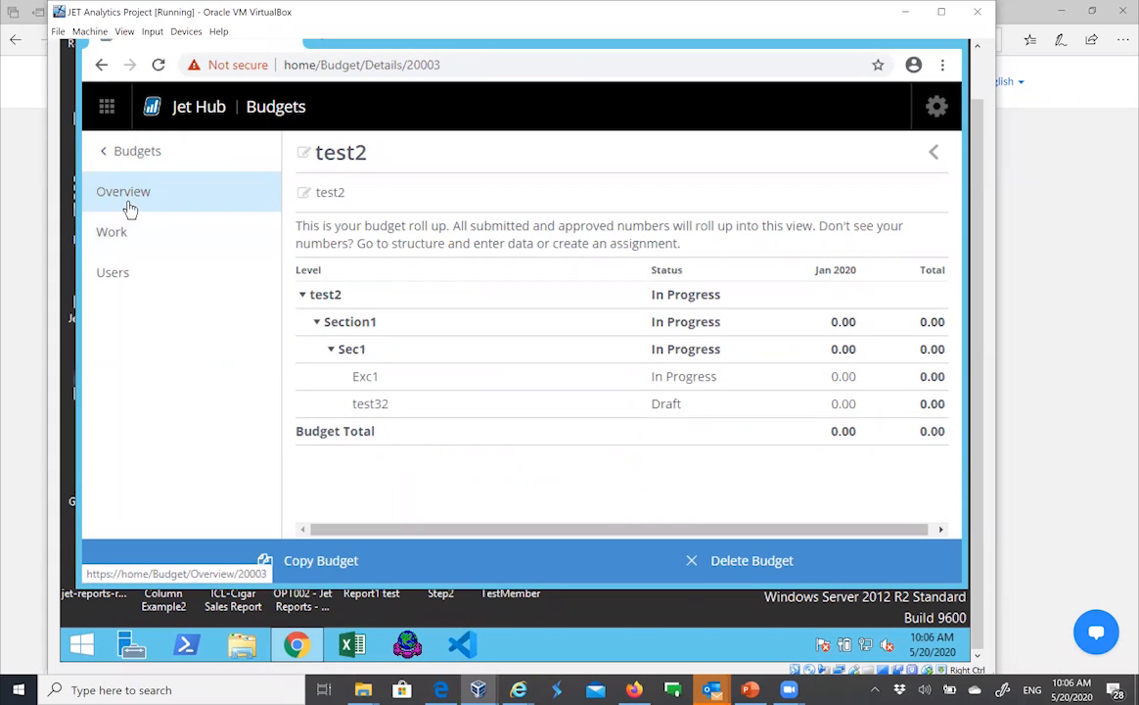
# Step: Leave the test2 budget for the list of budgets and open the 2024 Budget
pyautogui.click(110, 234)
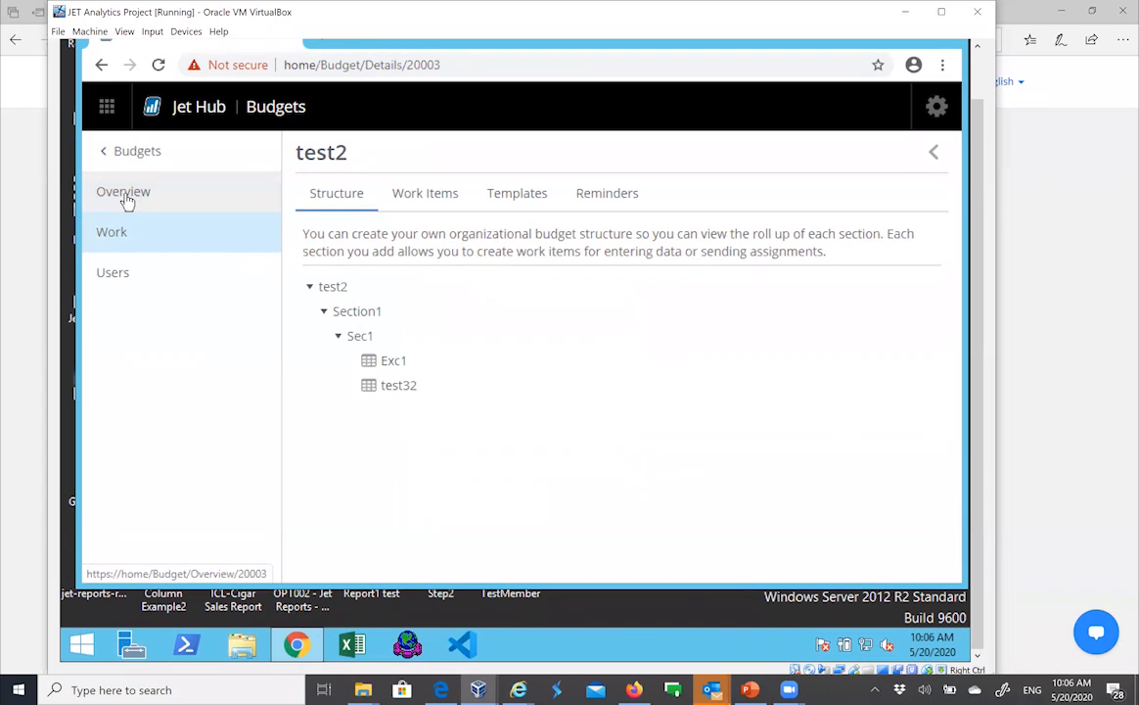
pyautogui.click(124, 196)
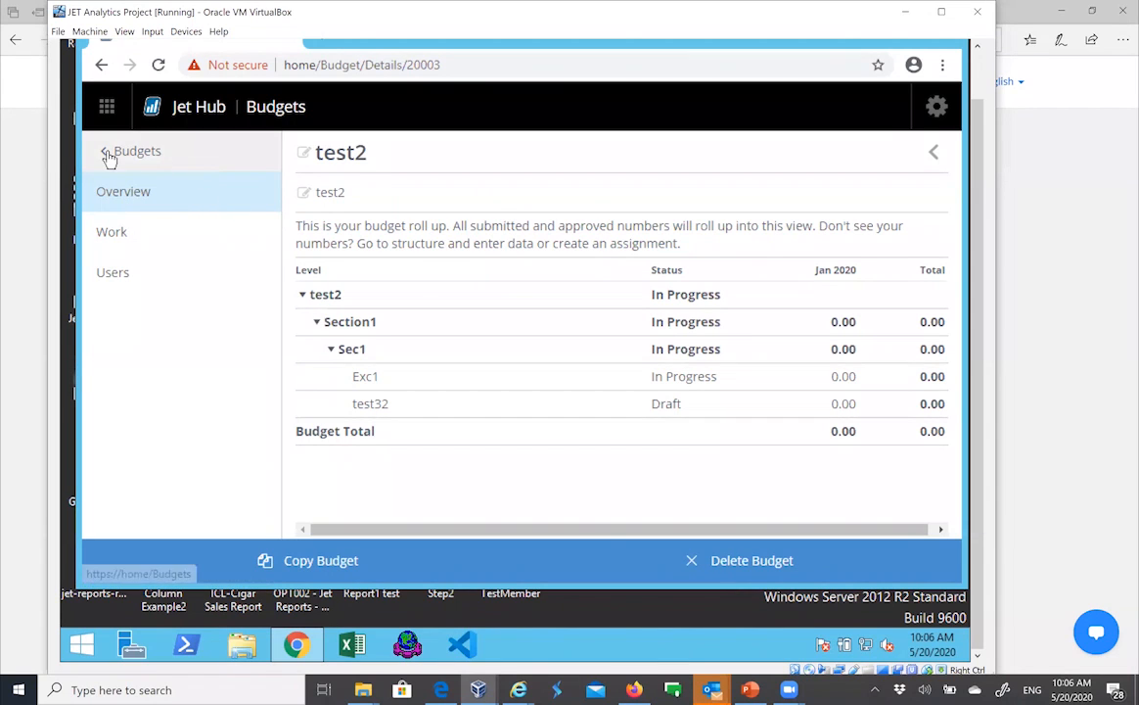
pyautogui.click(108, 152)
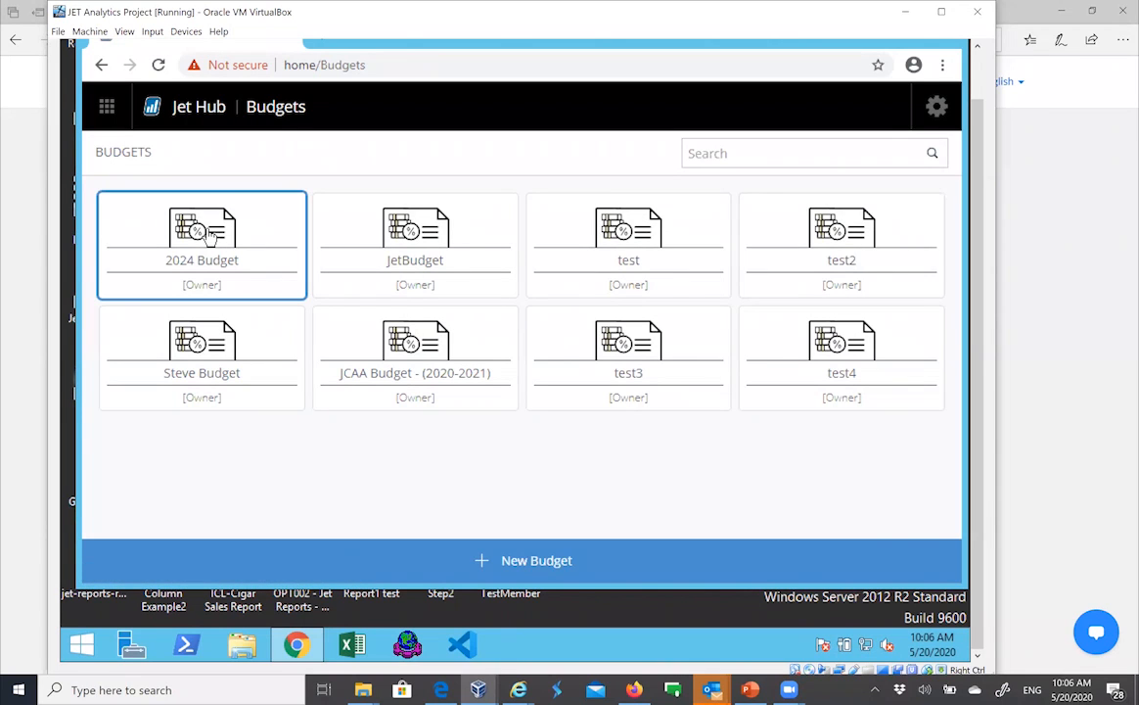
pyautogui.click(209, 233)
pyautogui.doubleClick(208, 233)
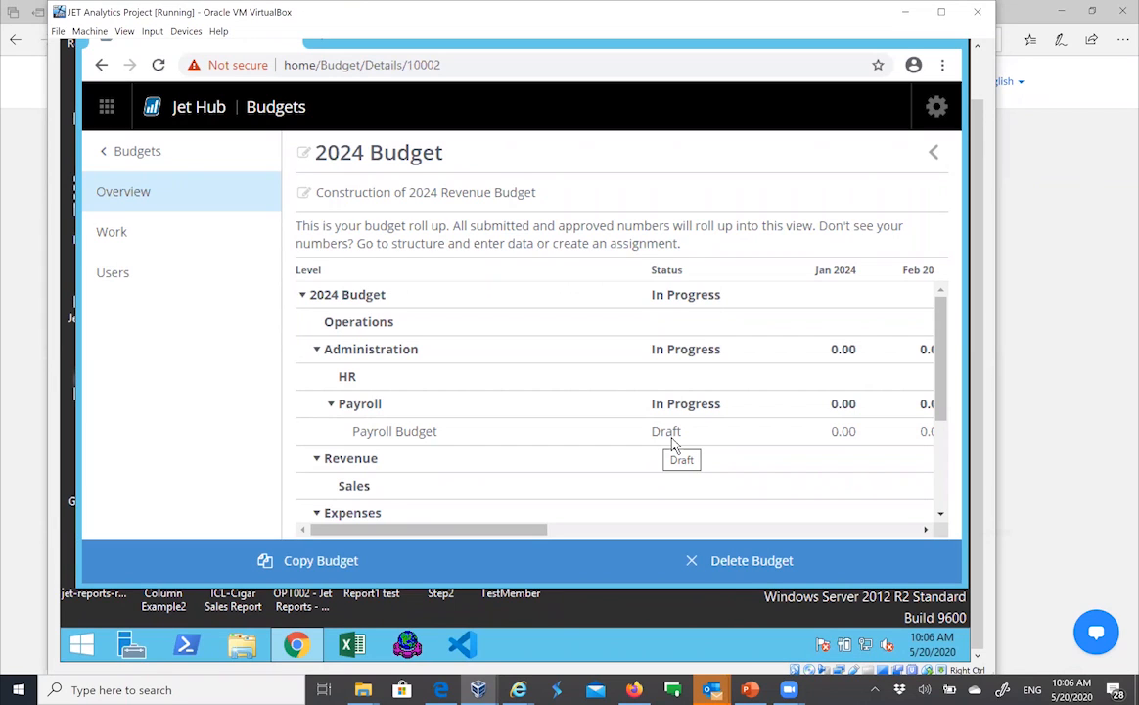
# Step: Show the 2024 Budget's work items and select the Payroll Budget draft
pyautogui.click(108, 235)
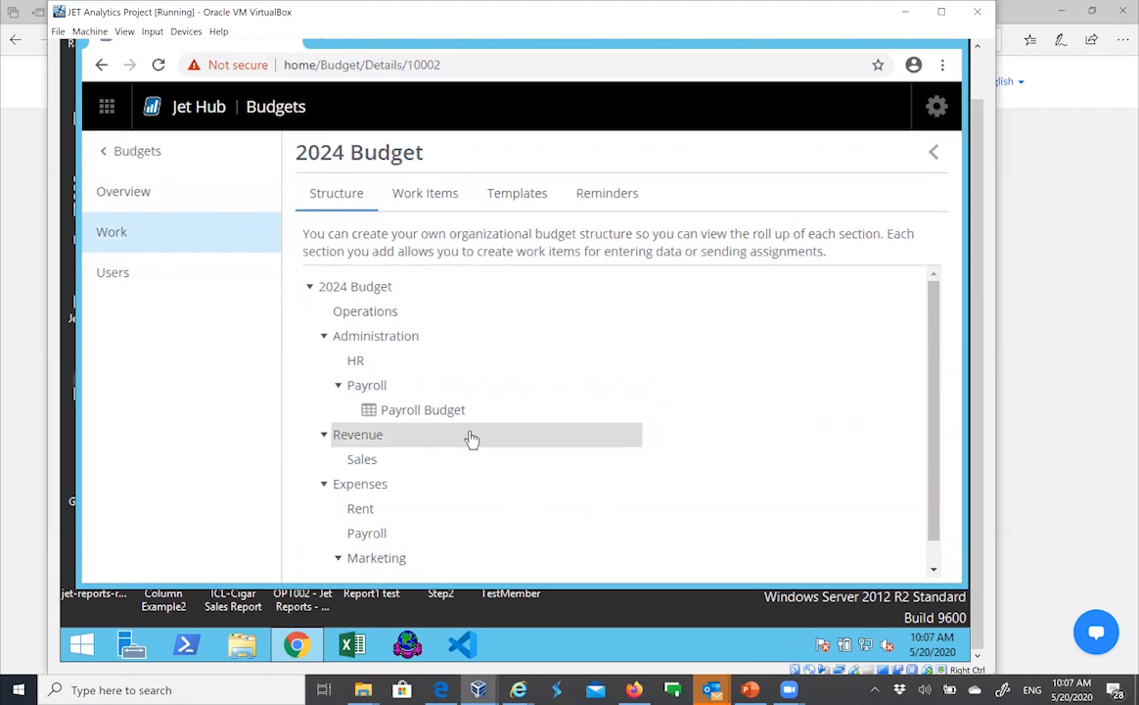
pyautogui.click(406, 423)
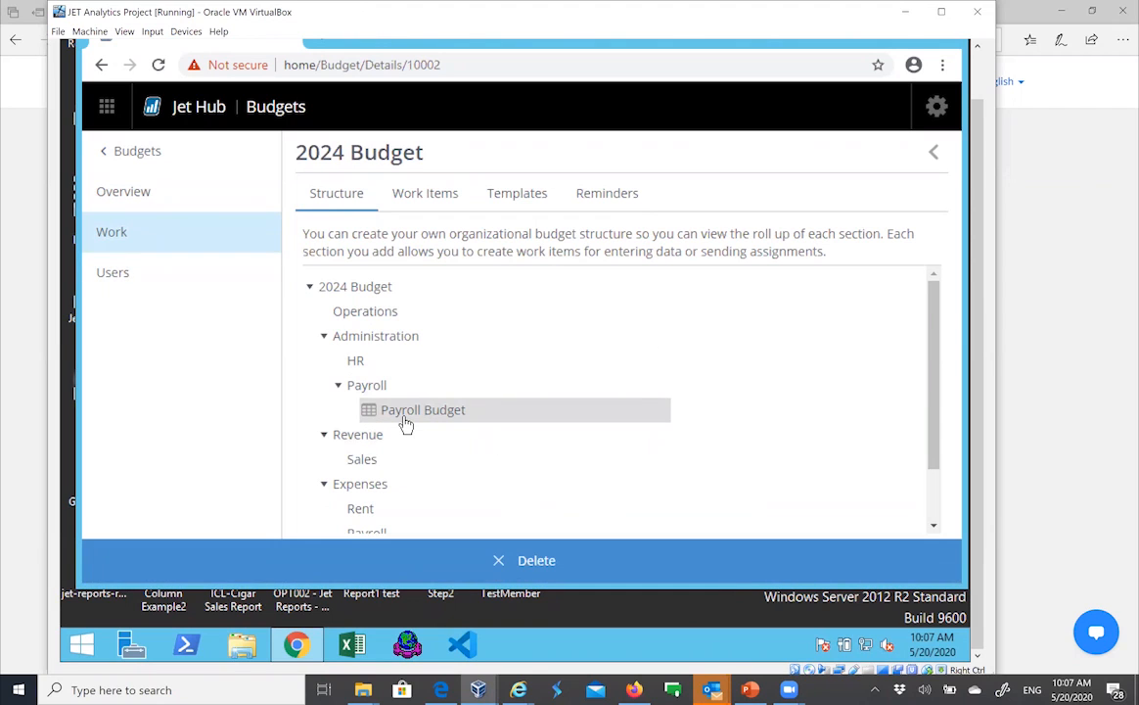
pyautogui.click(416, 195)
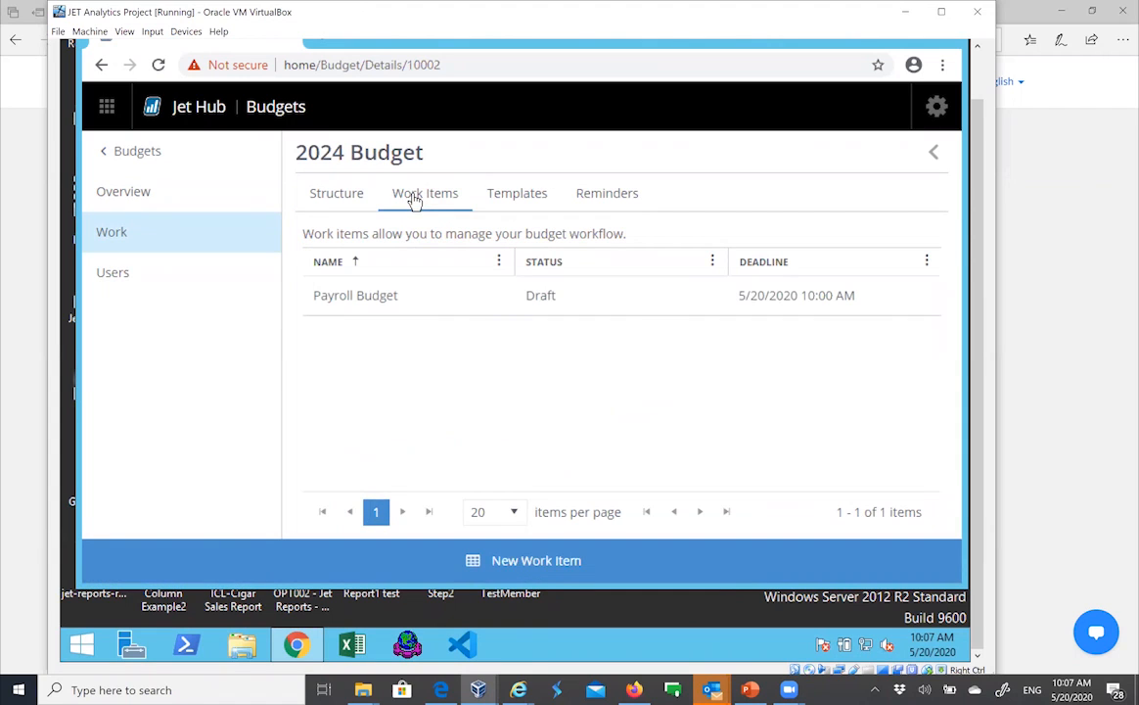
pyautogui.click(369, 304)
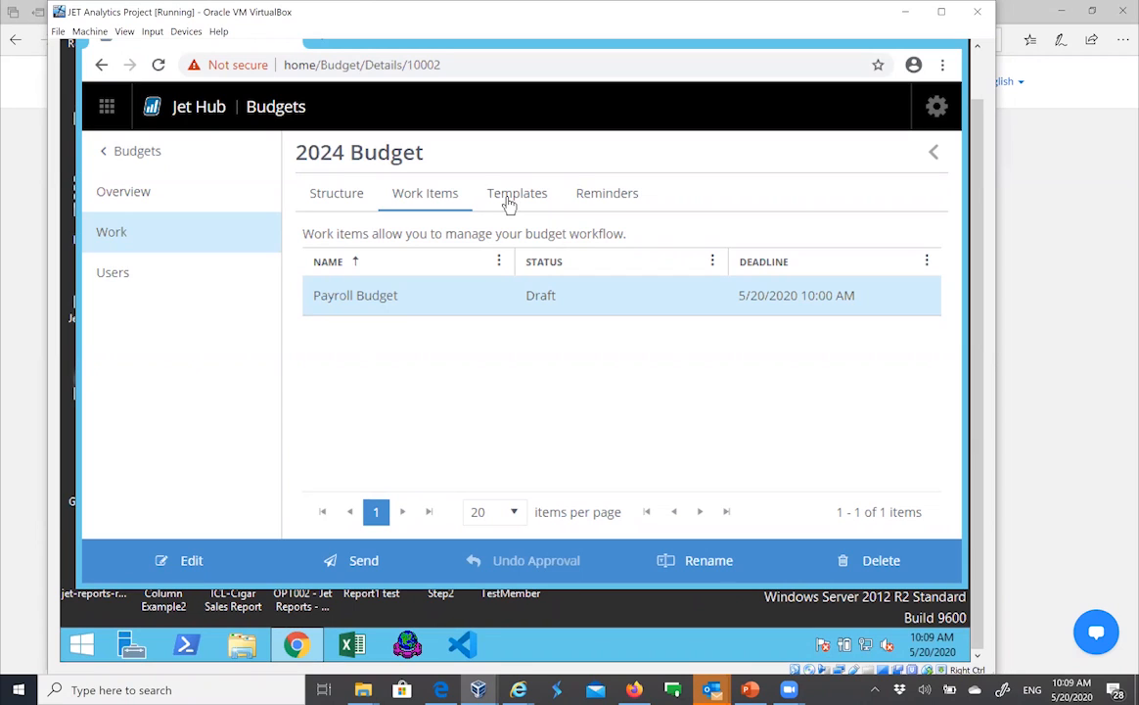
# Step: Add an email reminder to the 2024 Budget, set to 1 day before the deadline
pyautogui.click(604, 205)
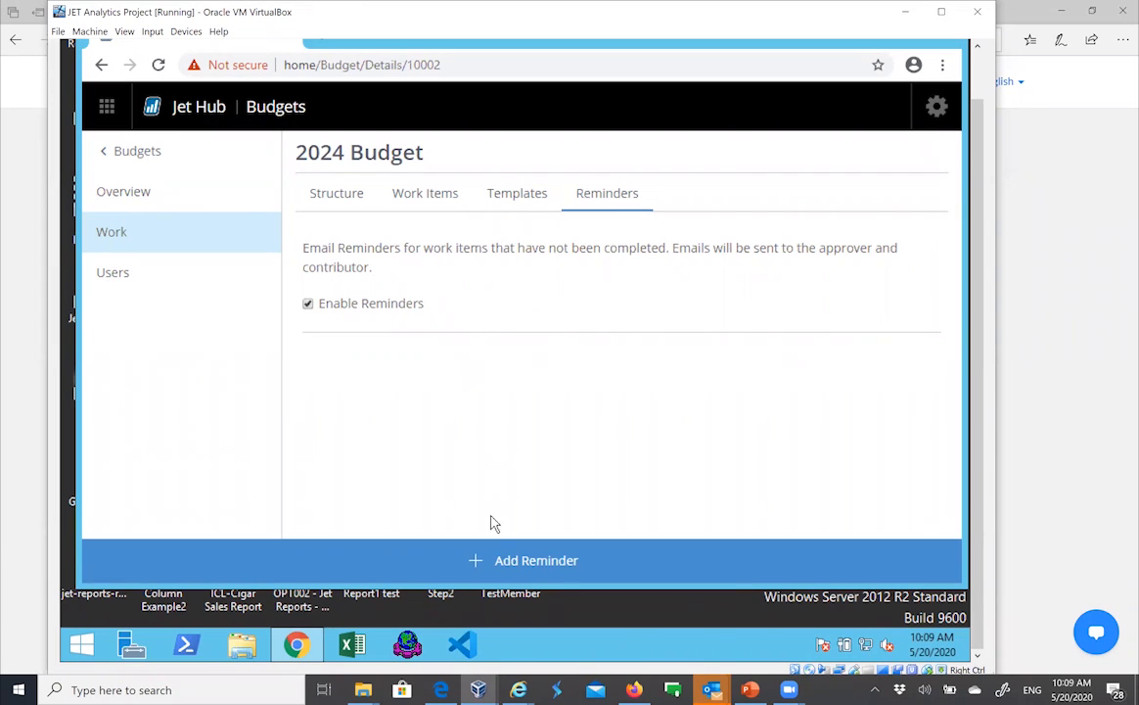
pyautogui.click(515, 564)
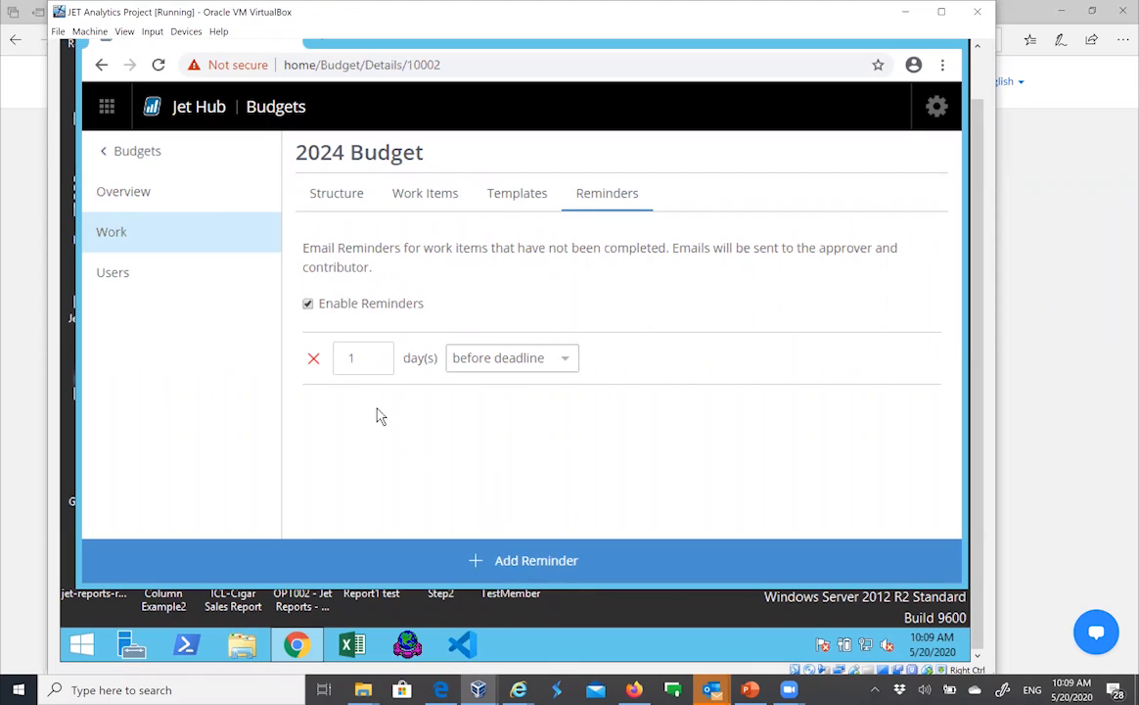
# Step: Set the existing reminder to 5 days before the deadline and add two more at 2 days and 1 day before it
pyautogui.click(368, 358)
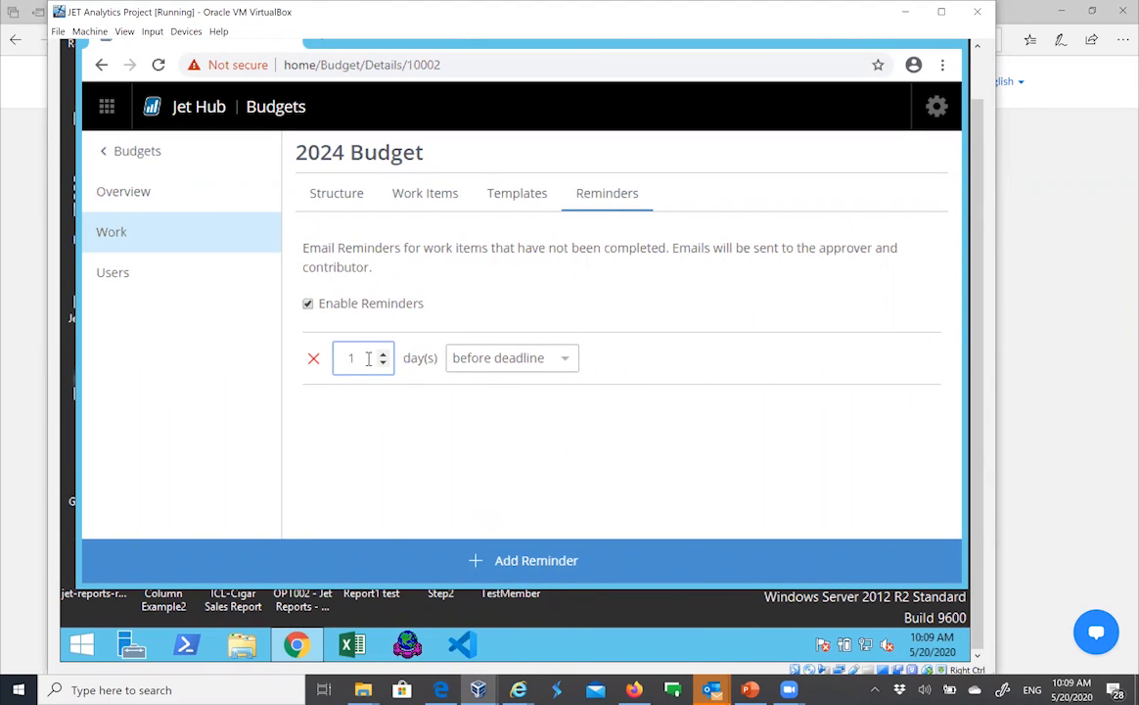
pyautogui.press('BackSpace')
pyautogui.write('5')
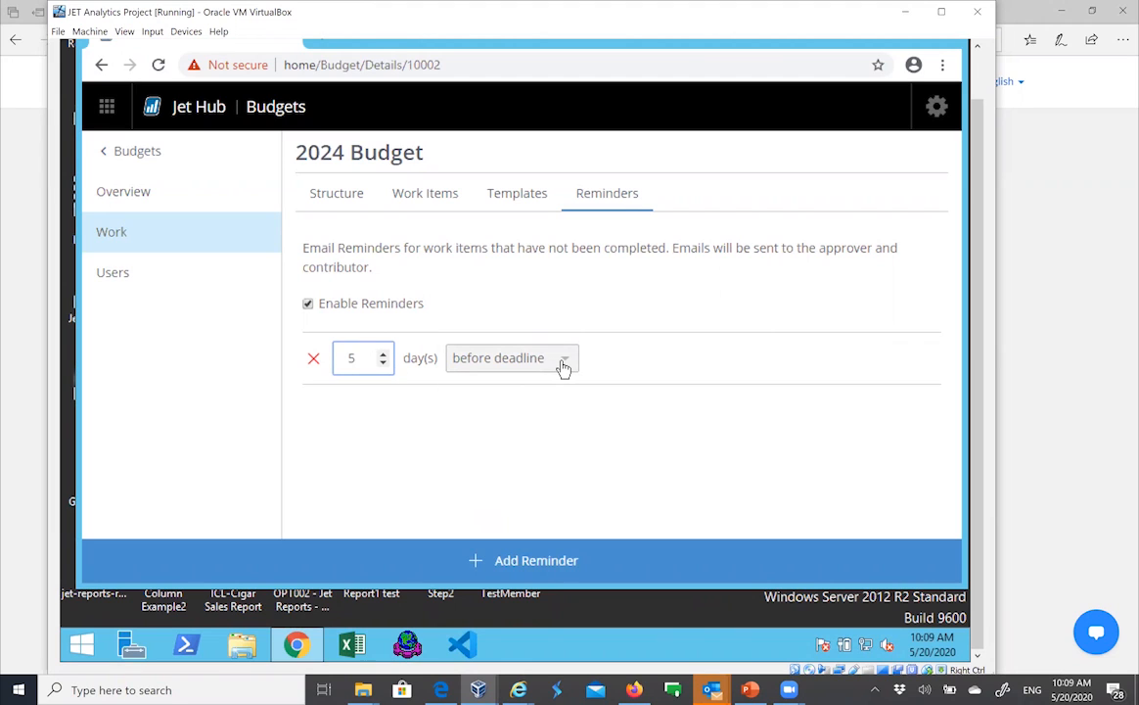
pyautogui.click(518, 561)
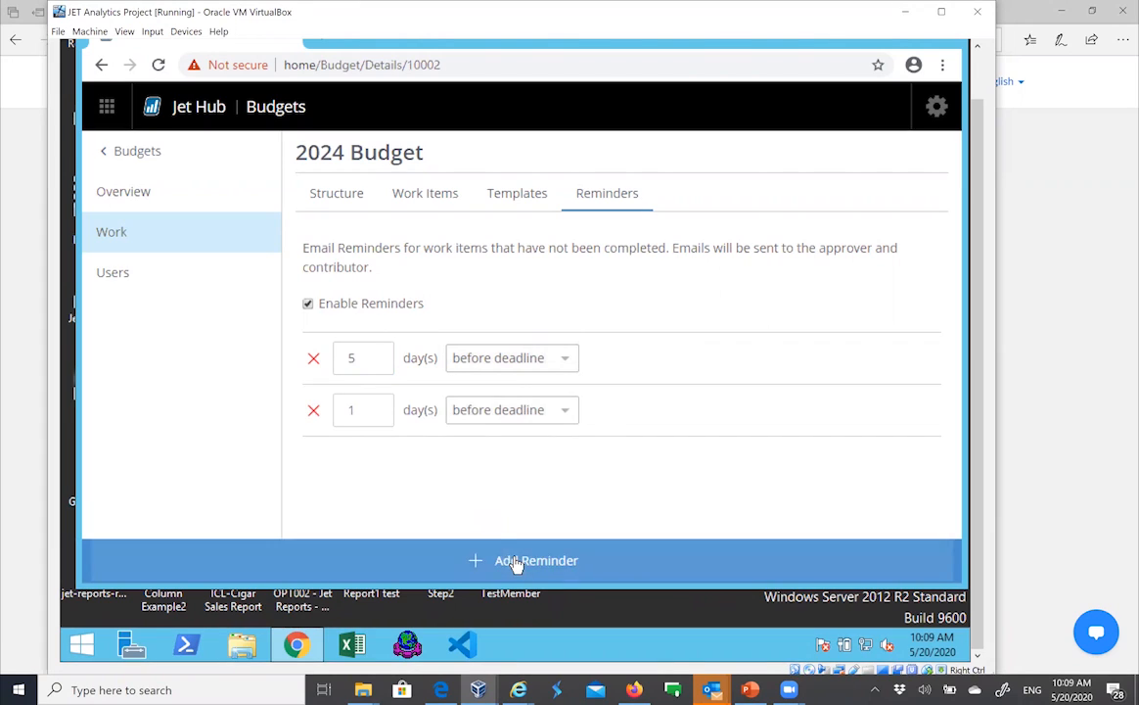
pyautogui.click(364, 412)
pyautogui.press('BackSpace')
pyautogui.write('2')
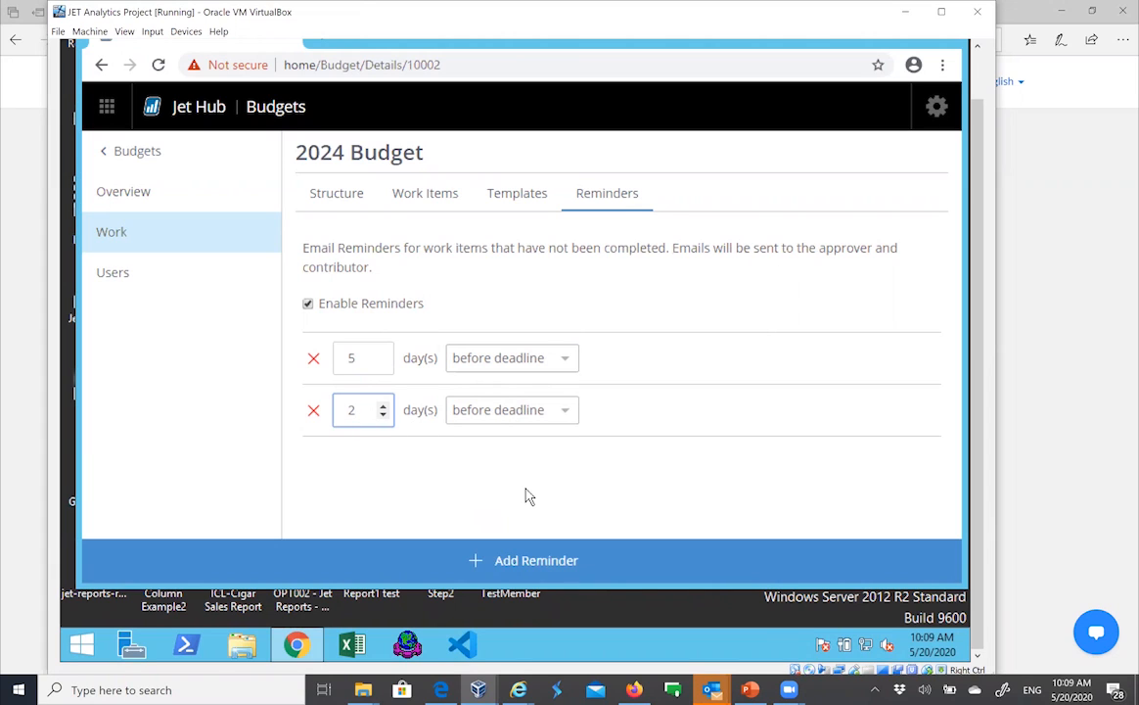
pyautogui.click(526, 563)
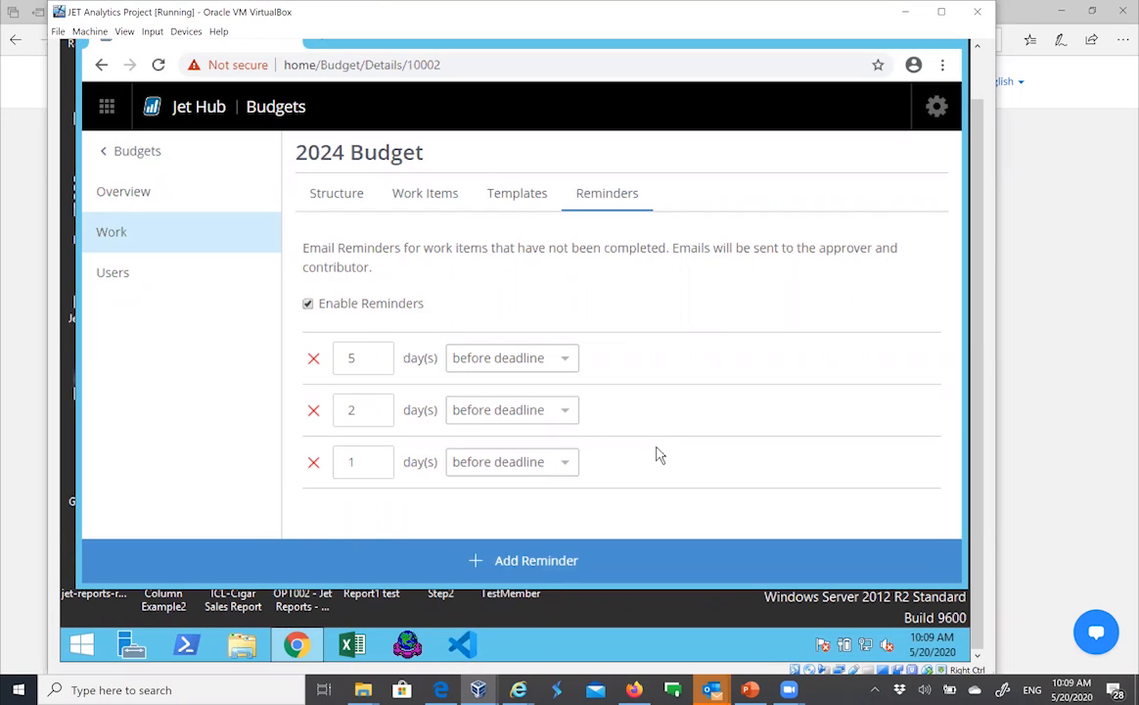
# Step: Add a fourth reminder for 1 day after the deadline that repeats every 1 day
pyautogui.click(535, 568)
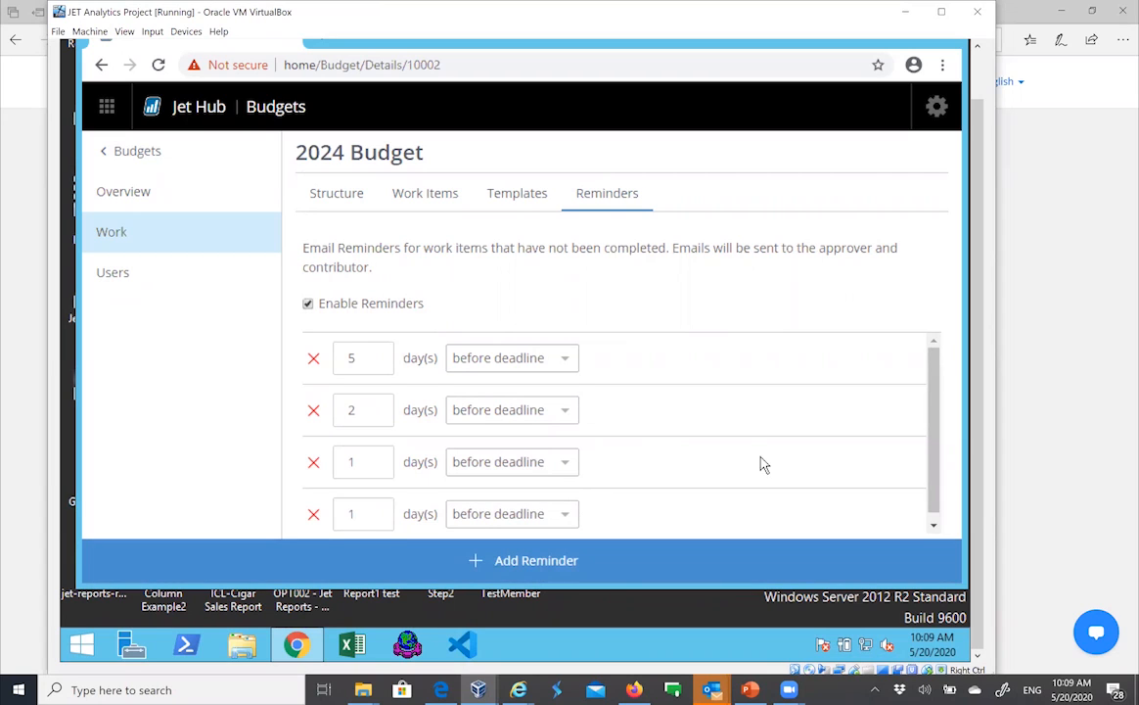
pyautogui.scroll(-1, 758, 463)
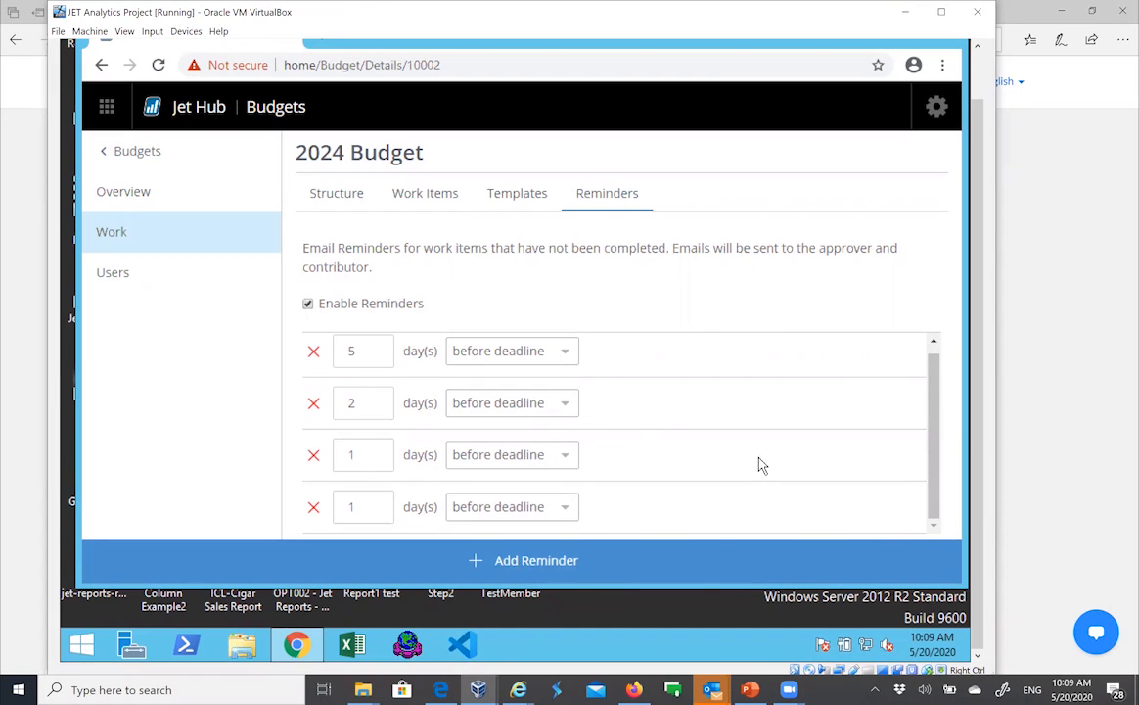
pyautogui.click(569, 514)
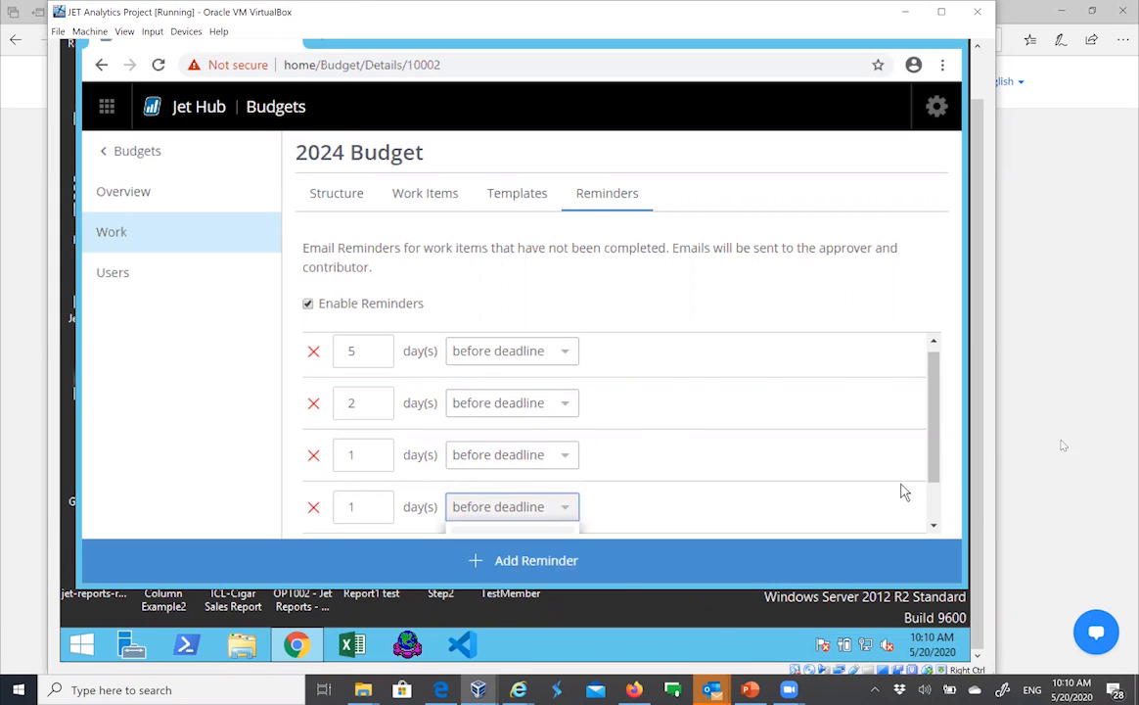
pyautogui.moveTo(932, 460); pyautogui.dragTo(935, 506)
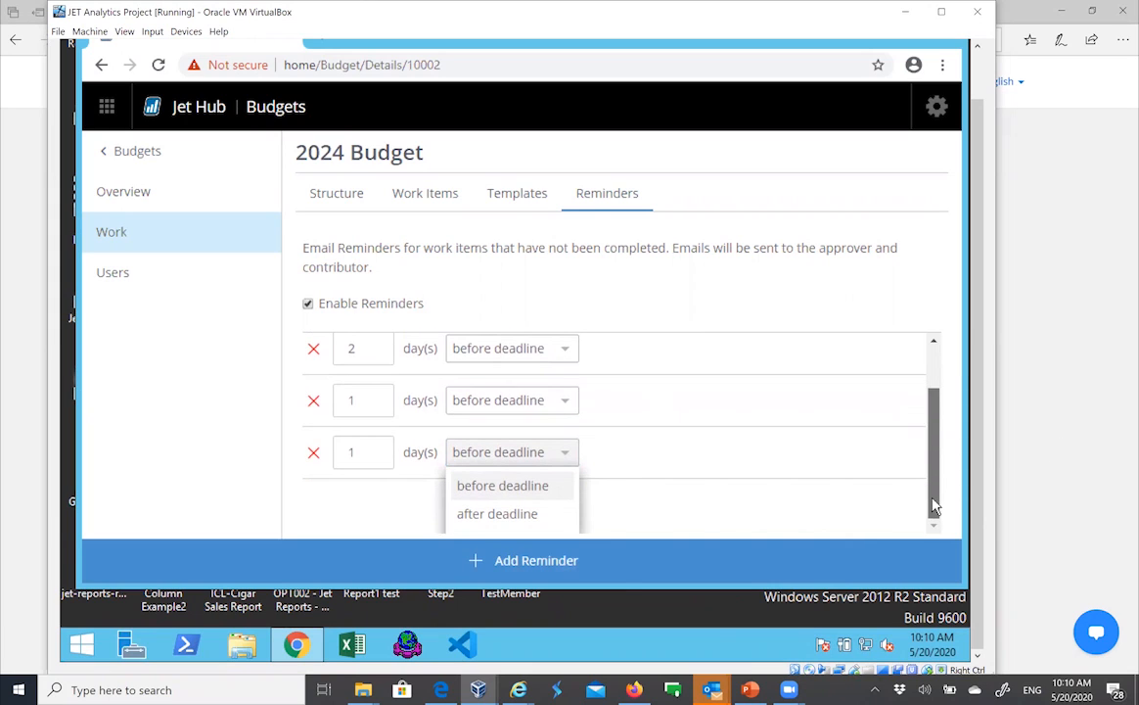
pyautogui.click(508, 514)
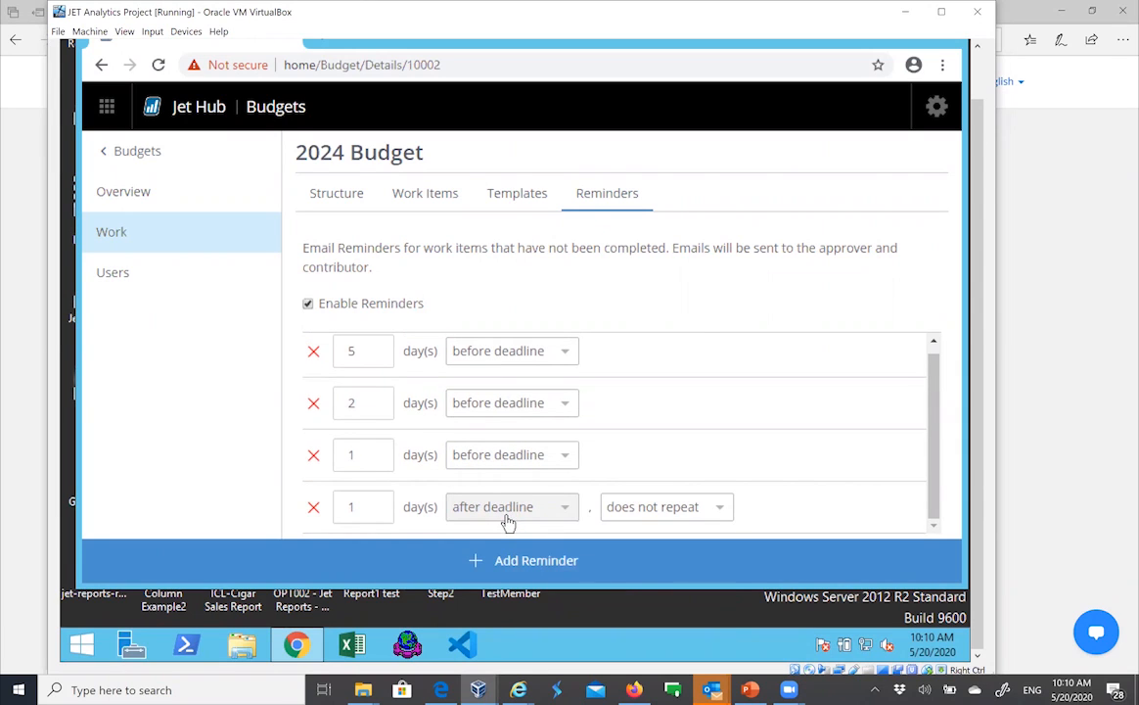
pyautogui.click(719, 514)
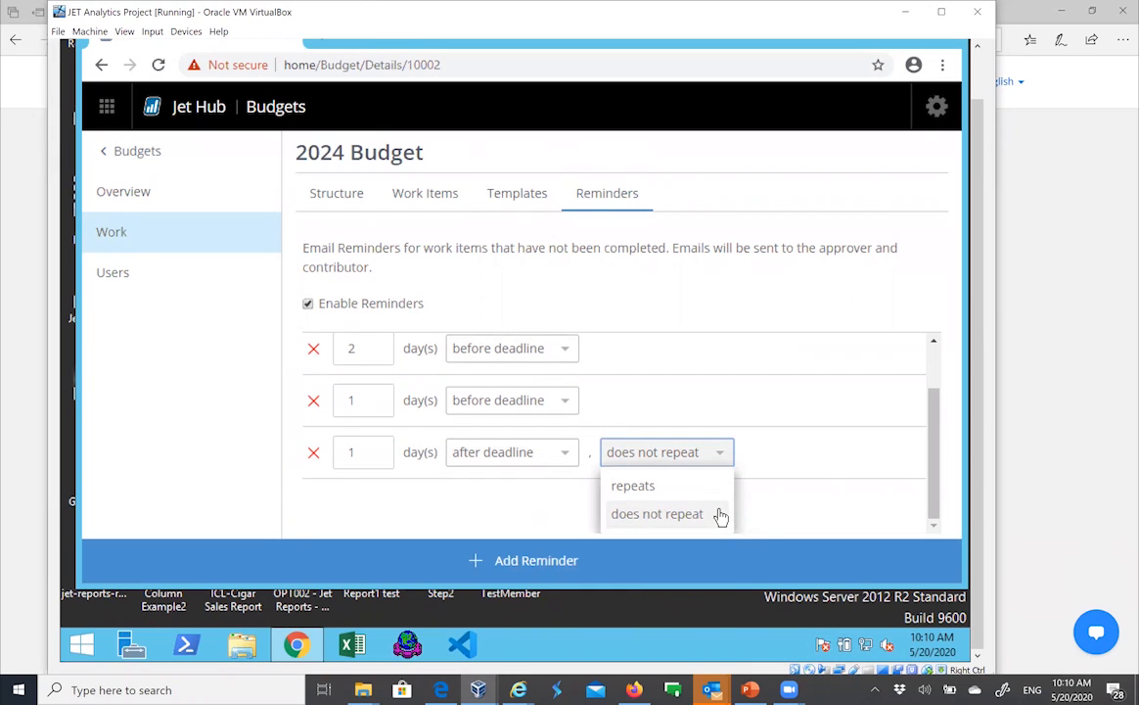
pyautogui.click(686, 488)
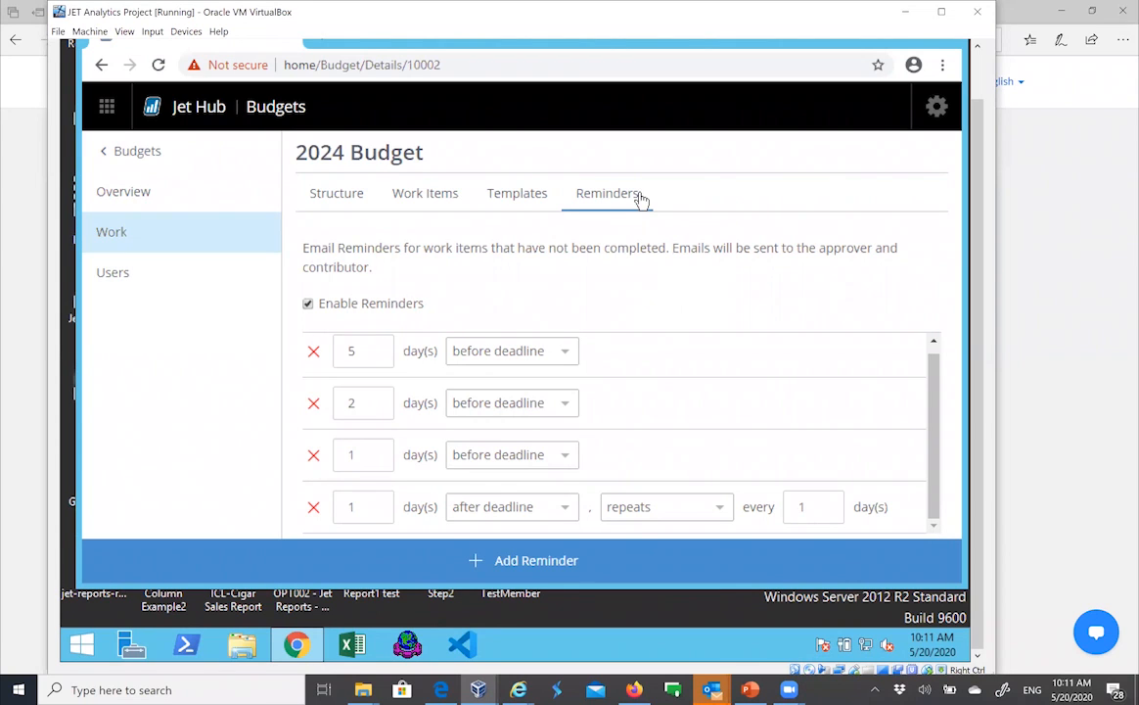
# Step: Send the 2024 Budget's Payroll Budget draft work item, closing the e-mail message that interrupts
pyautogui.click(432, 196)
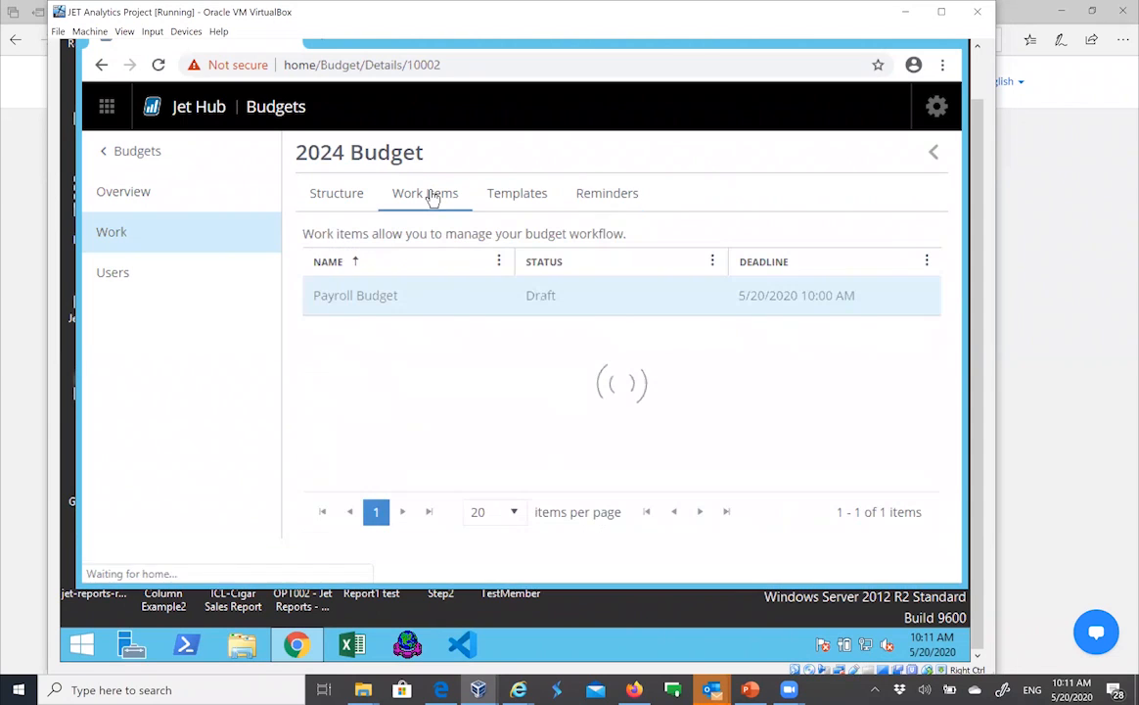
pyautogui.click(354, 305)
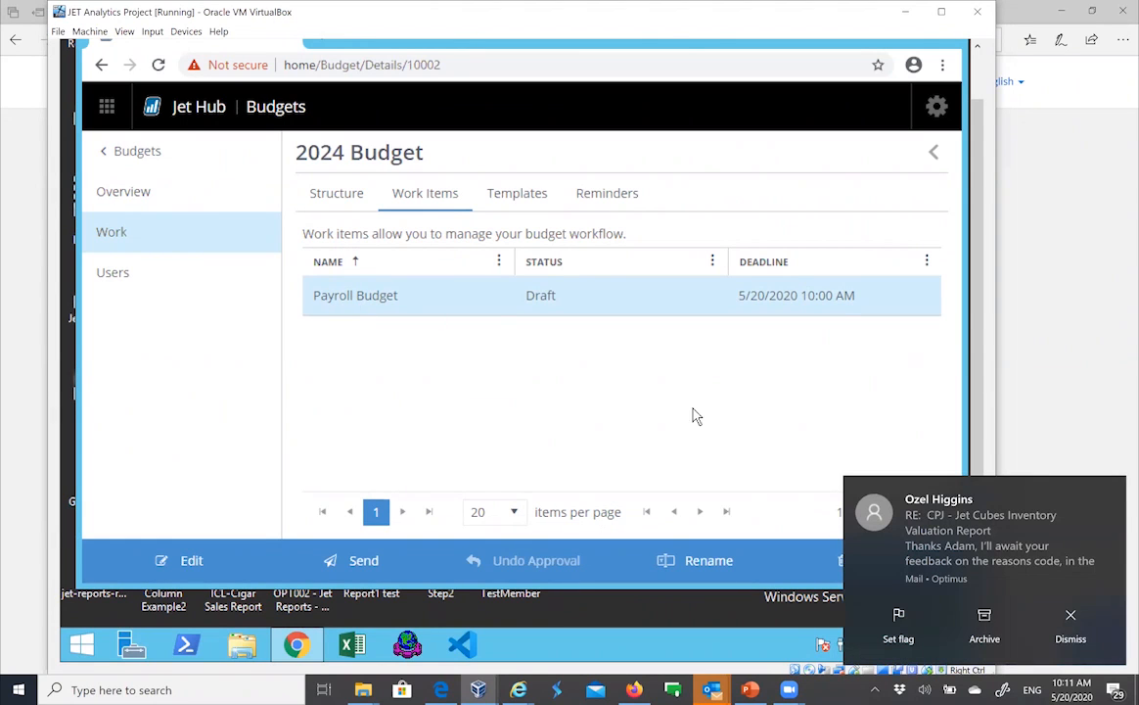
pyautogui.click(1069, 622)
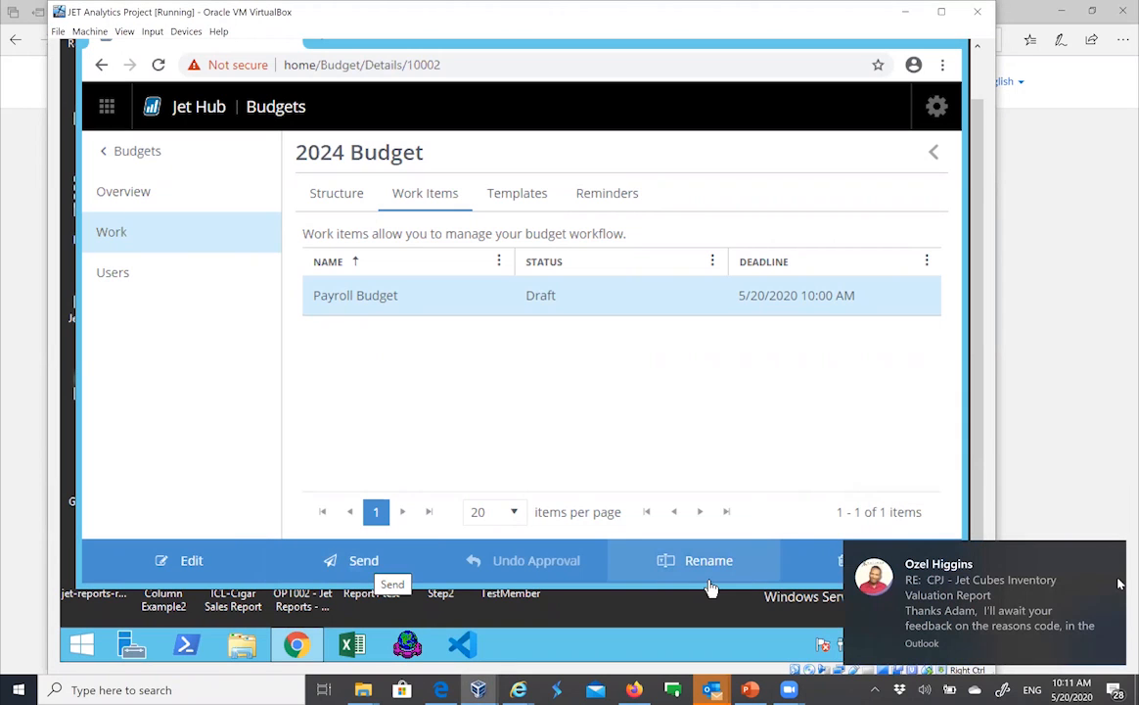
pyautogui.click(1111, 554)
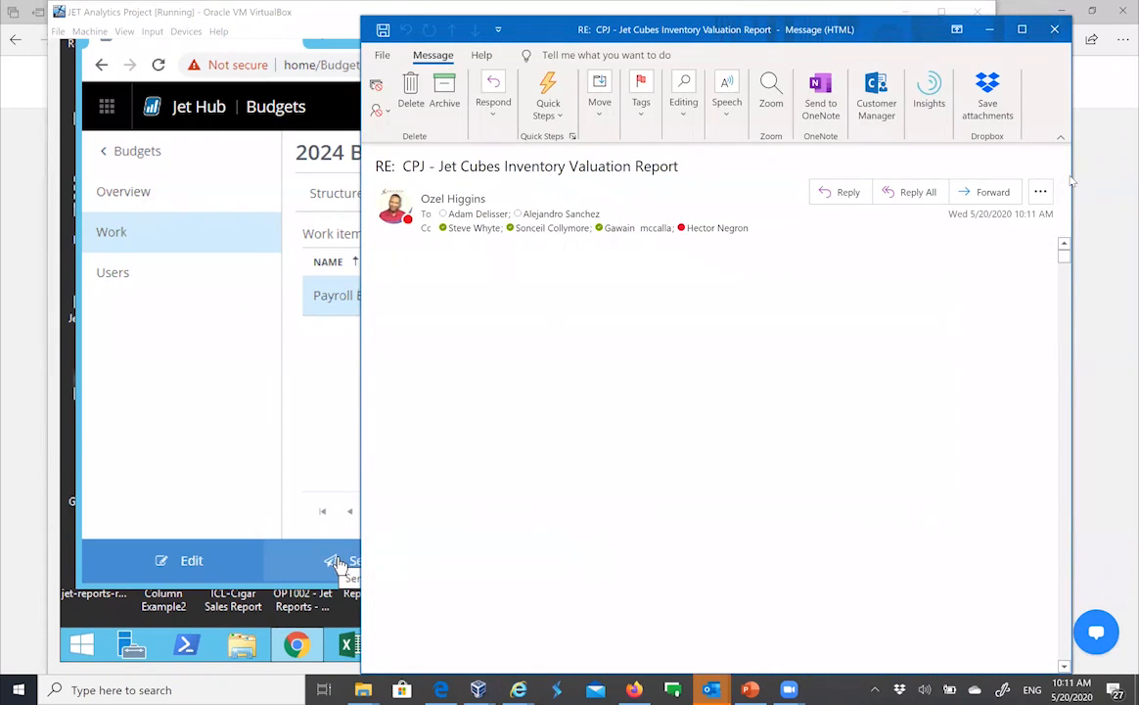
pyautogui.click(1052, 31)
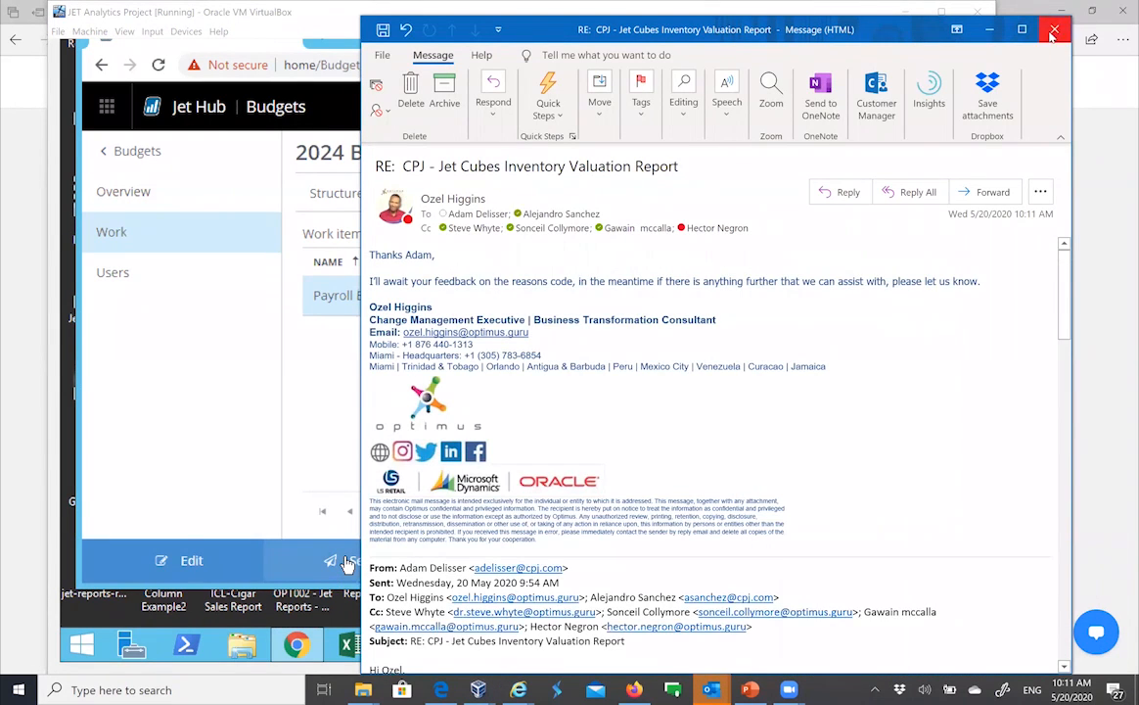
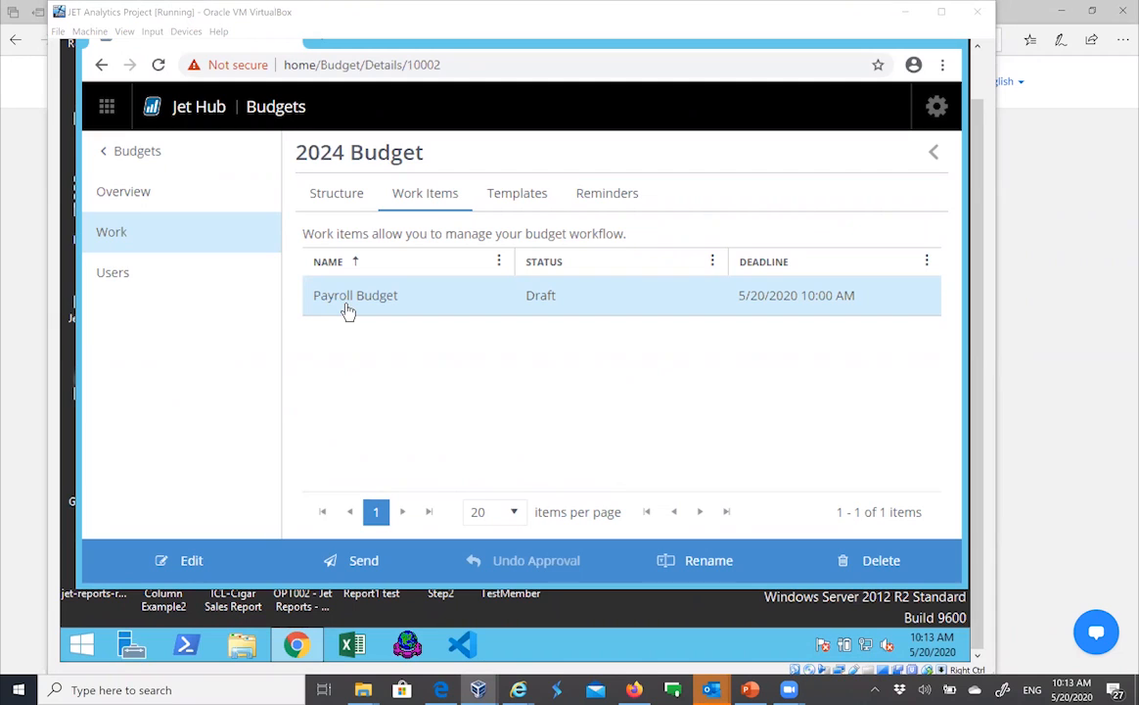
pyautogui.click(360, 566)
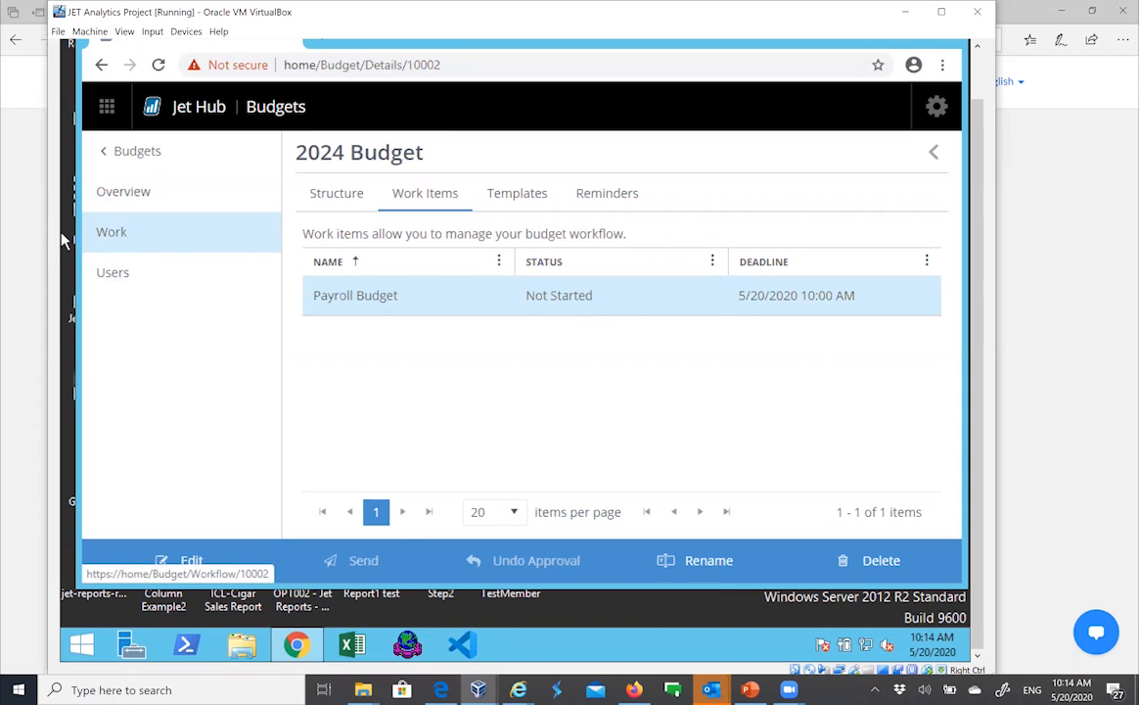
# Step: Look up the Payroll Budget in the budget structure and check its status among the work items
pyautogui.click(107, 264)
pyautogui.click(113, 237)
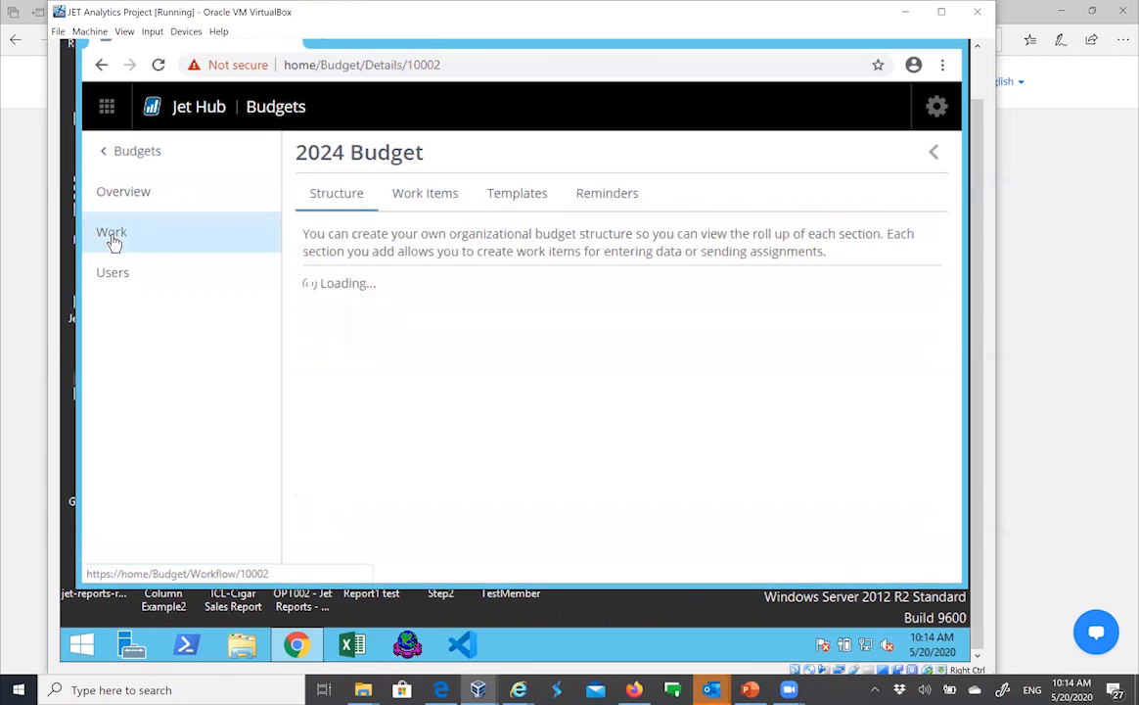
pyautogui.click(399, 422)
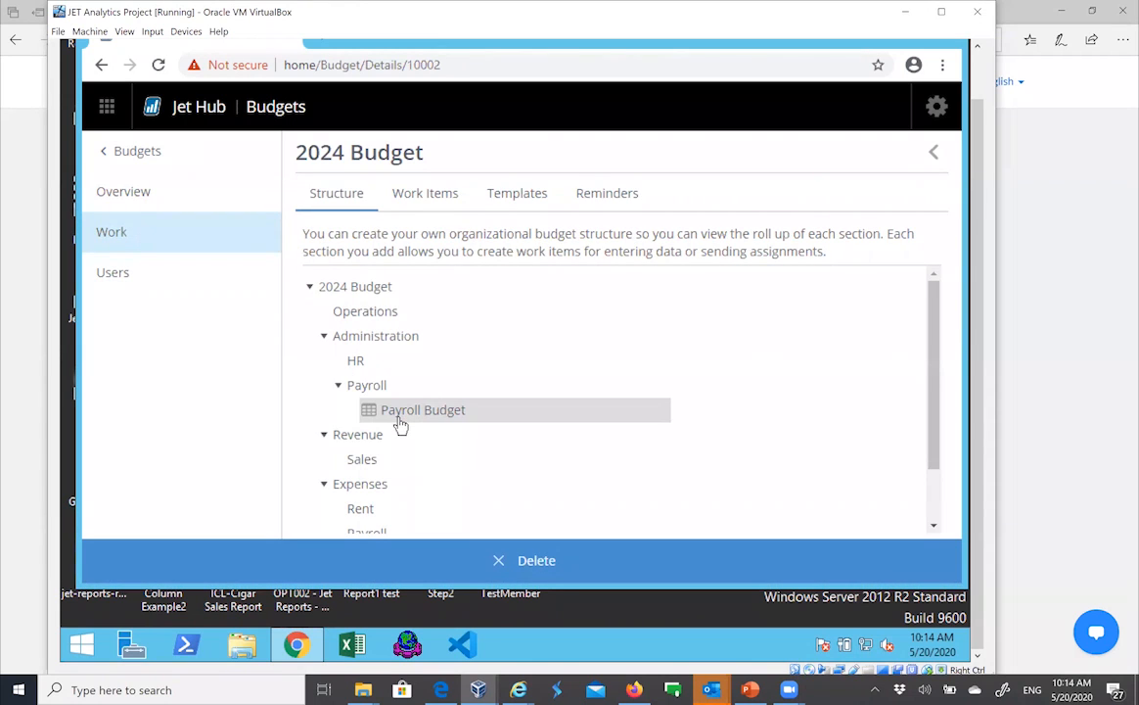
pyautogui.click(425, 194)
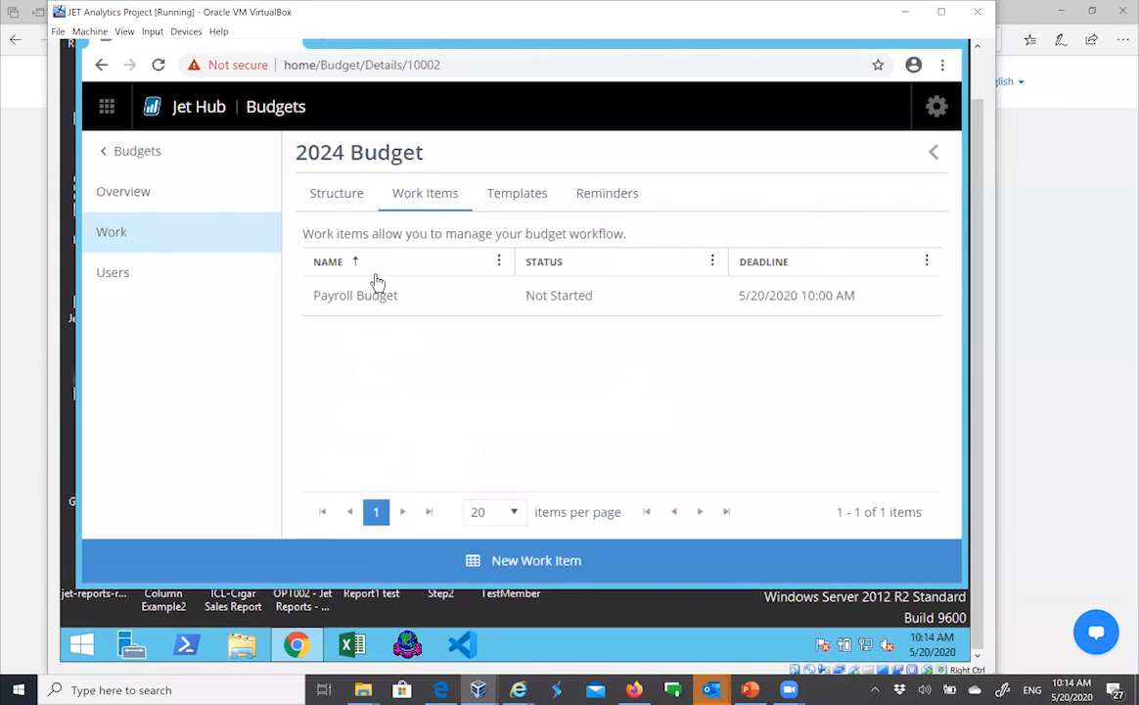
pyautogui.click(354, 307)
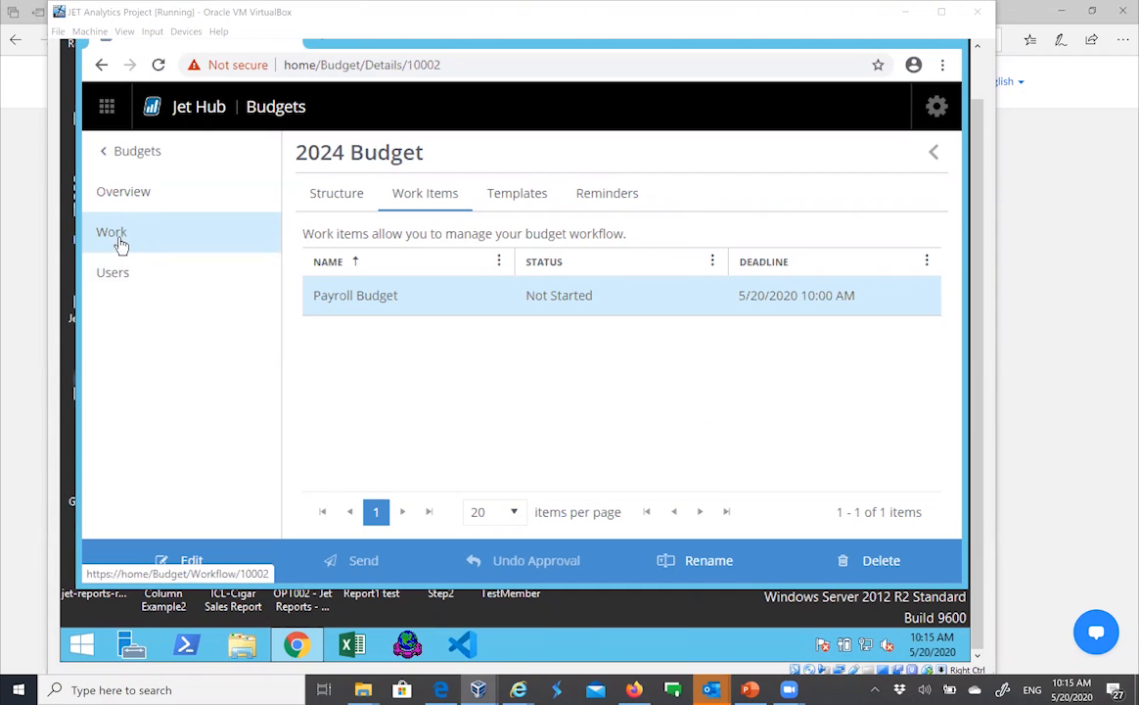
# Step: Start a new work item for the HR section under Administration, with all main accounts included
pyautogui.click(350, 202)
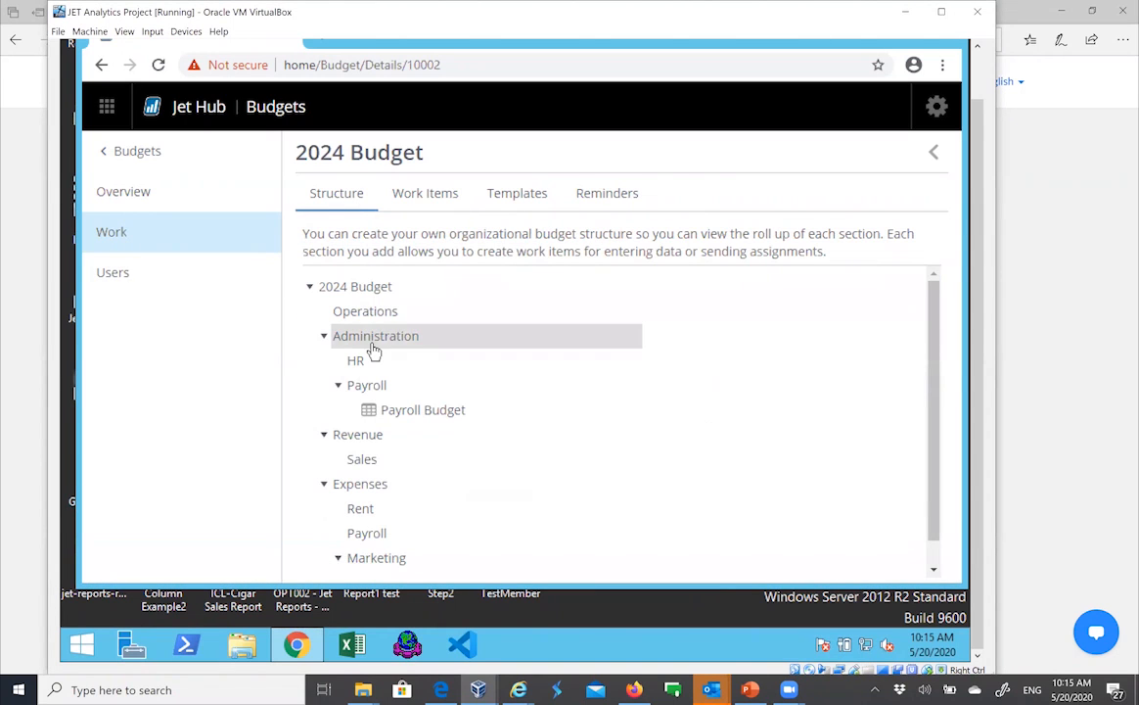
pyautogui.click(338, 386)
pyautogui.rightClick(357, 368)
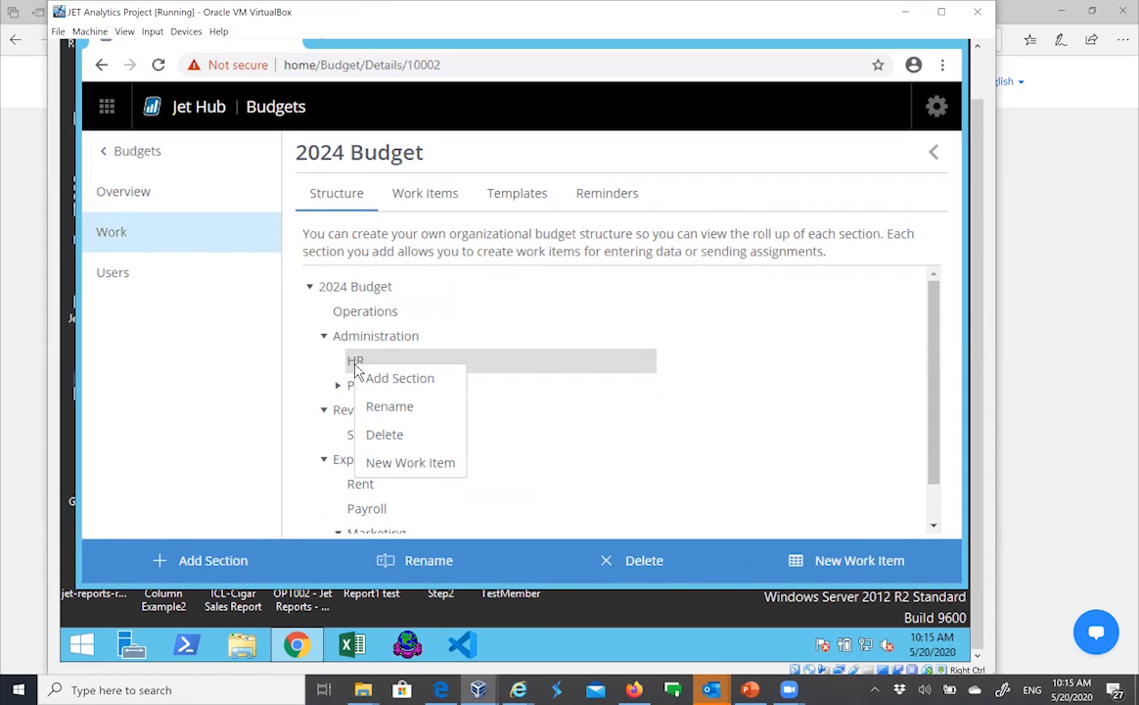
pyautogui.click(416, 464)
pyautogui.click(750, 505)
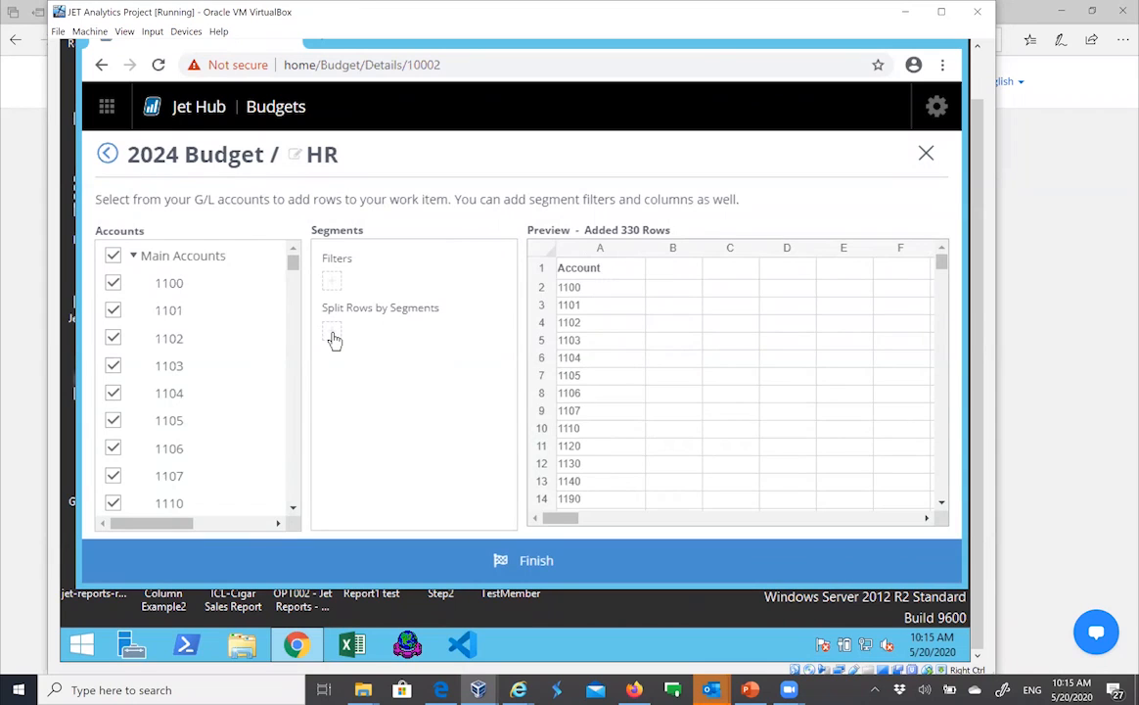
# Step: Split the HR work item's rows by Segment 1, limited to 100 - Administration
pyautogui.click(332, 336)
pyautogui.click(314, 379)
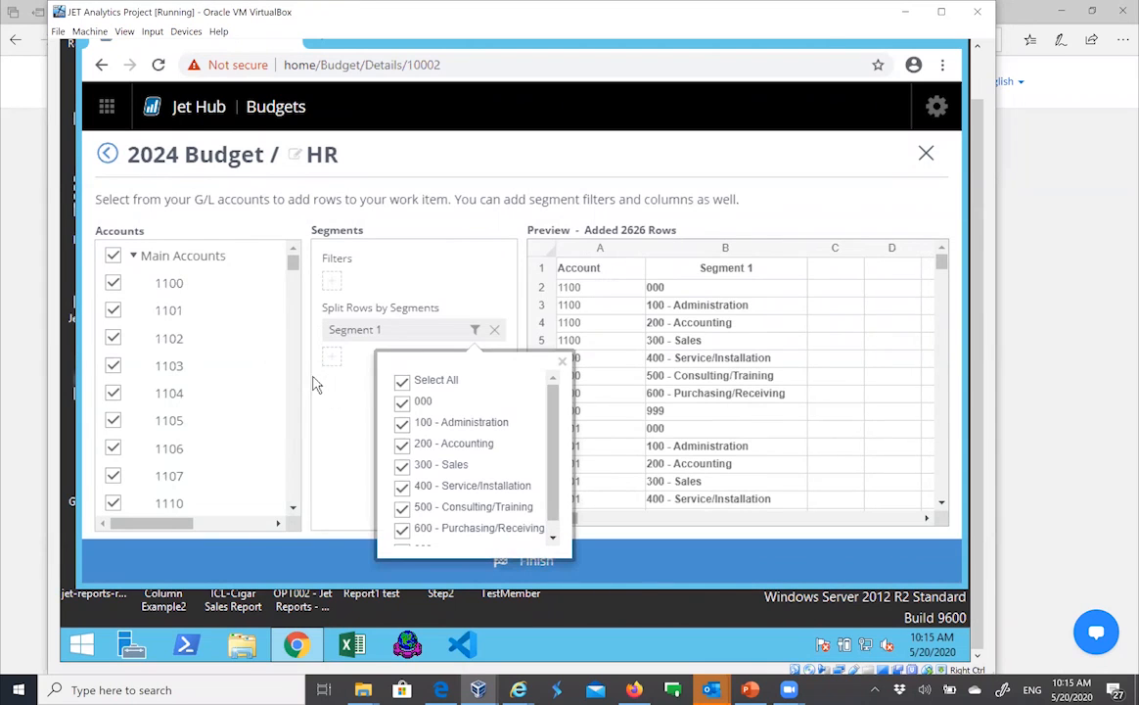
pyautogui.click(403, 381)
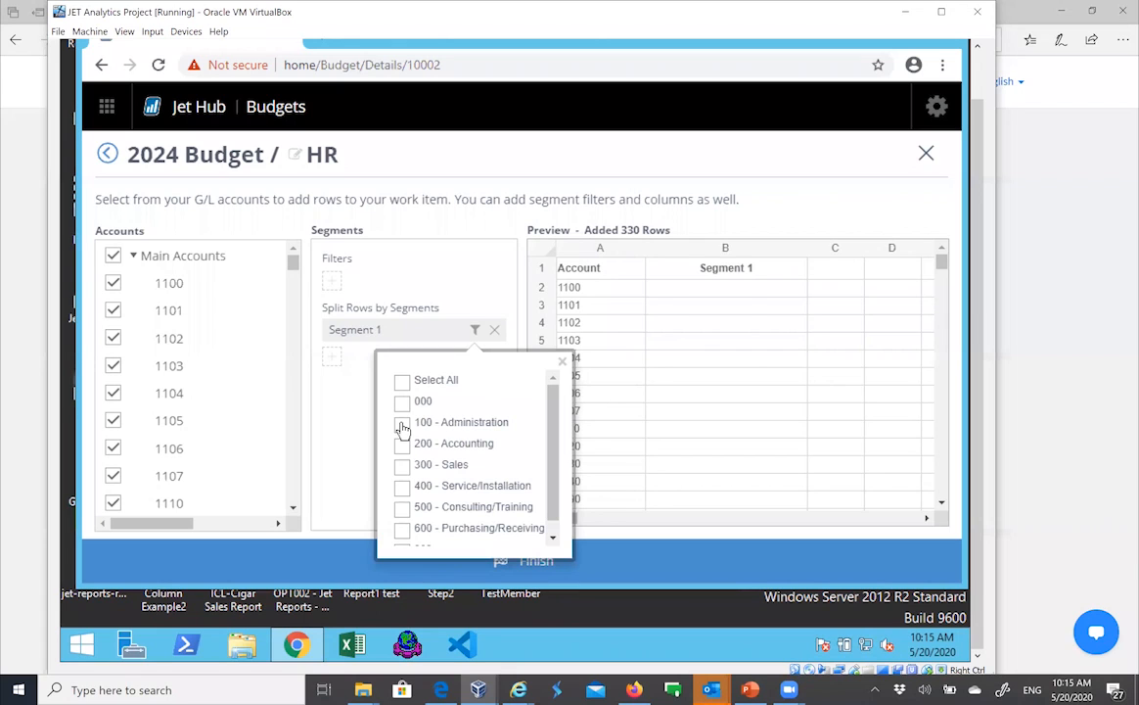
pyautogui.click(402, 427)
# Step: Add Segment 3 to the row split and limit it to 01
pyautogui.click(333, 361)
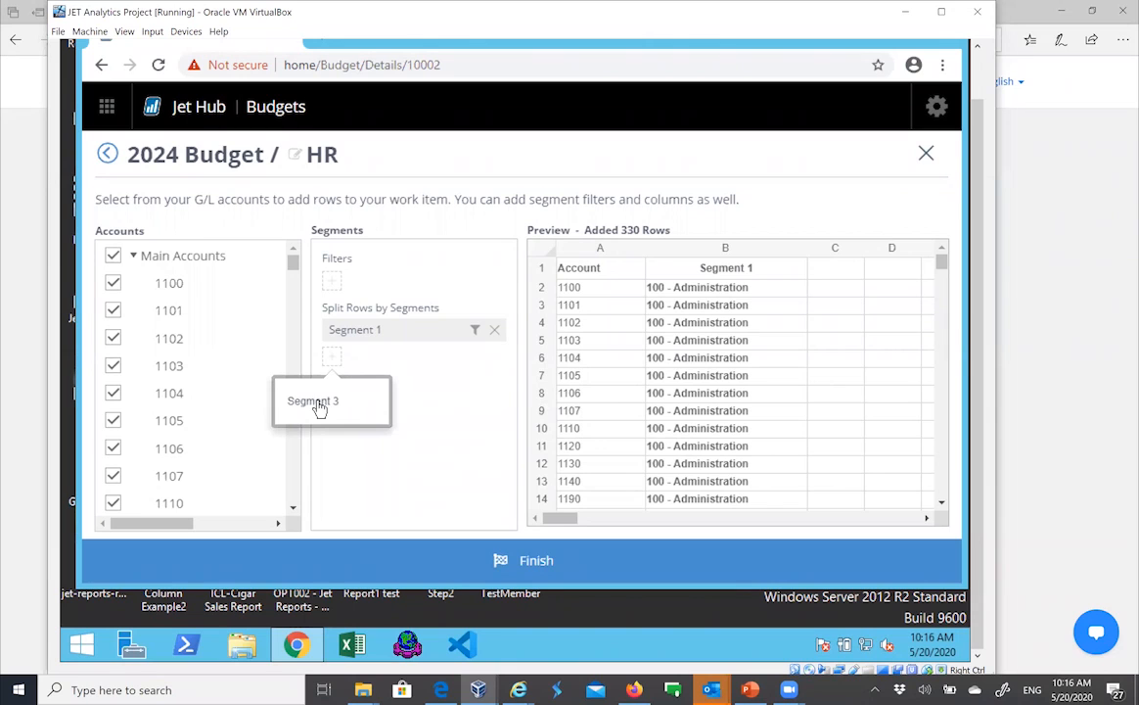
pyautogui.click(320, 405)
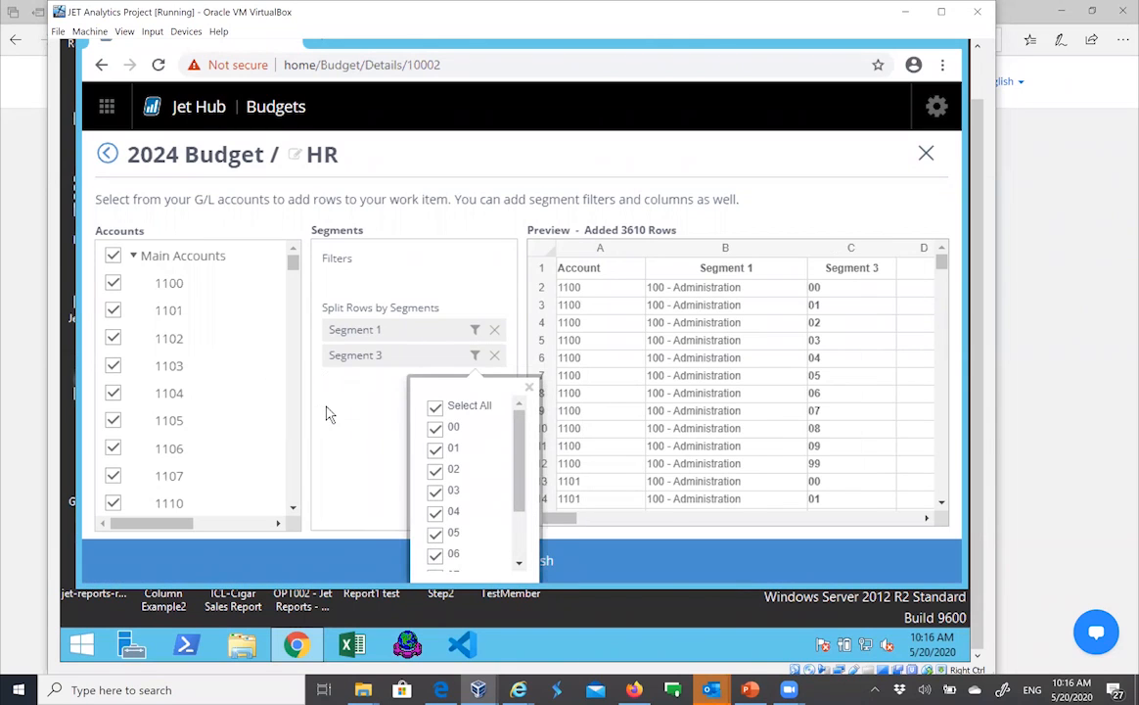
pyautogui.click(437, 409)
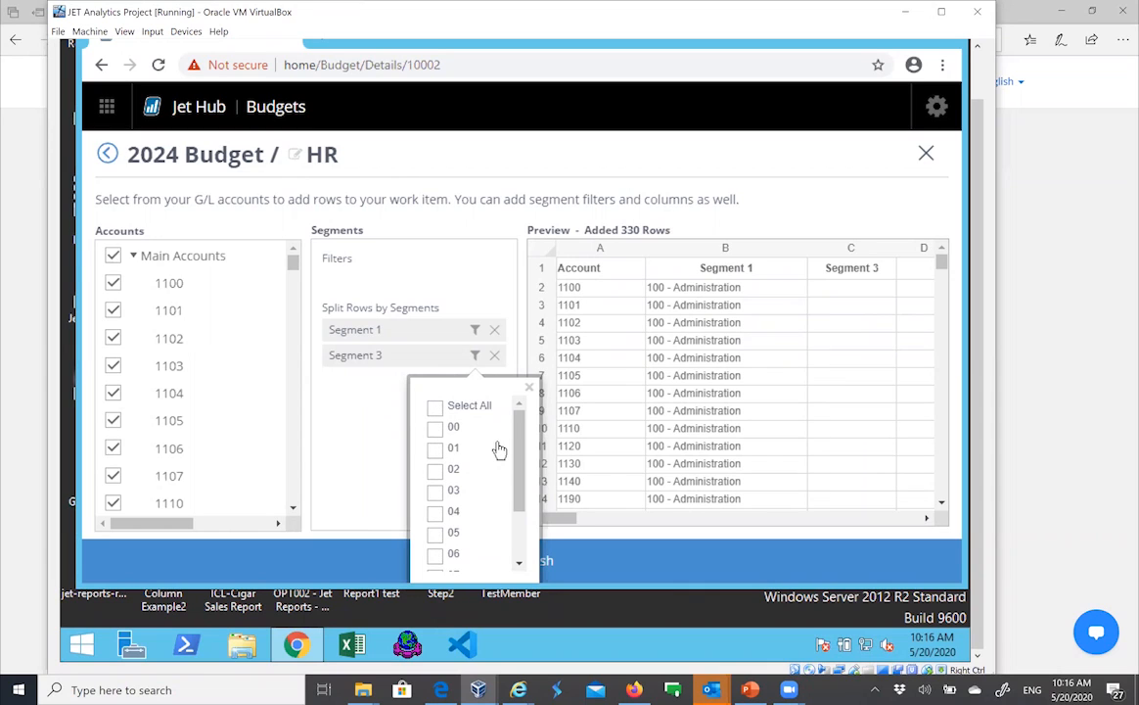
pyautogui.click(498, 449)
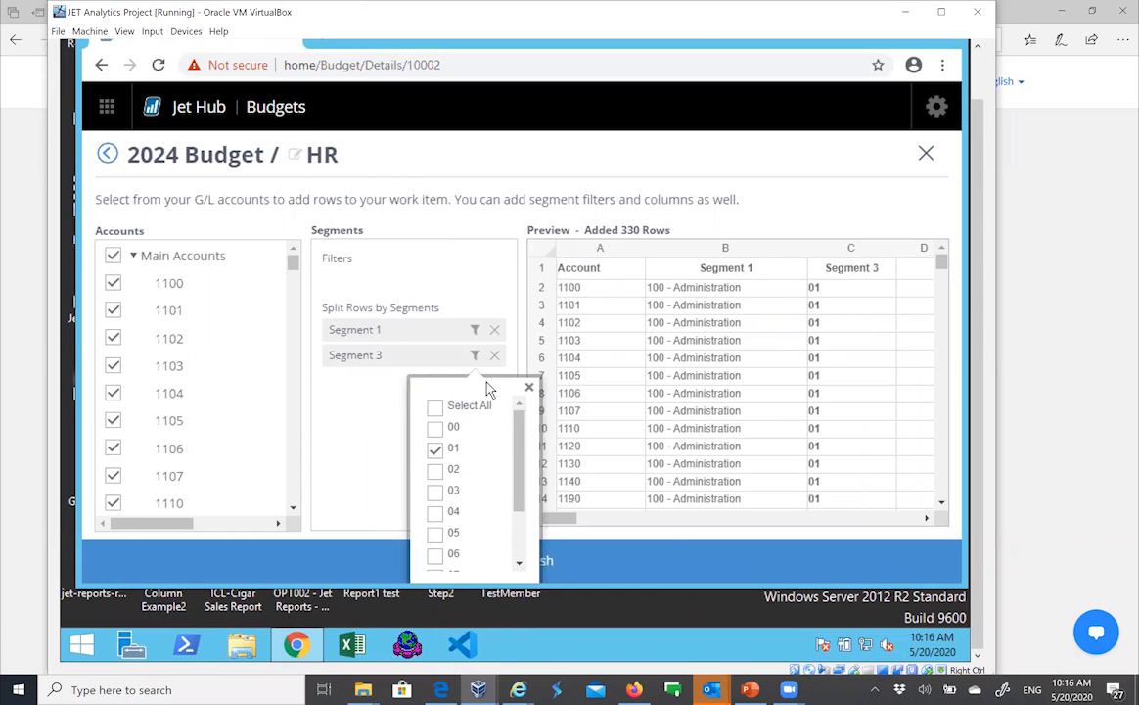
pyautogui.click(530, 387)
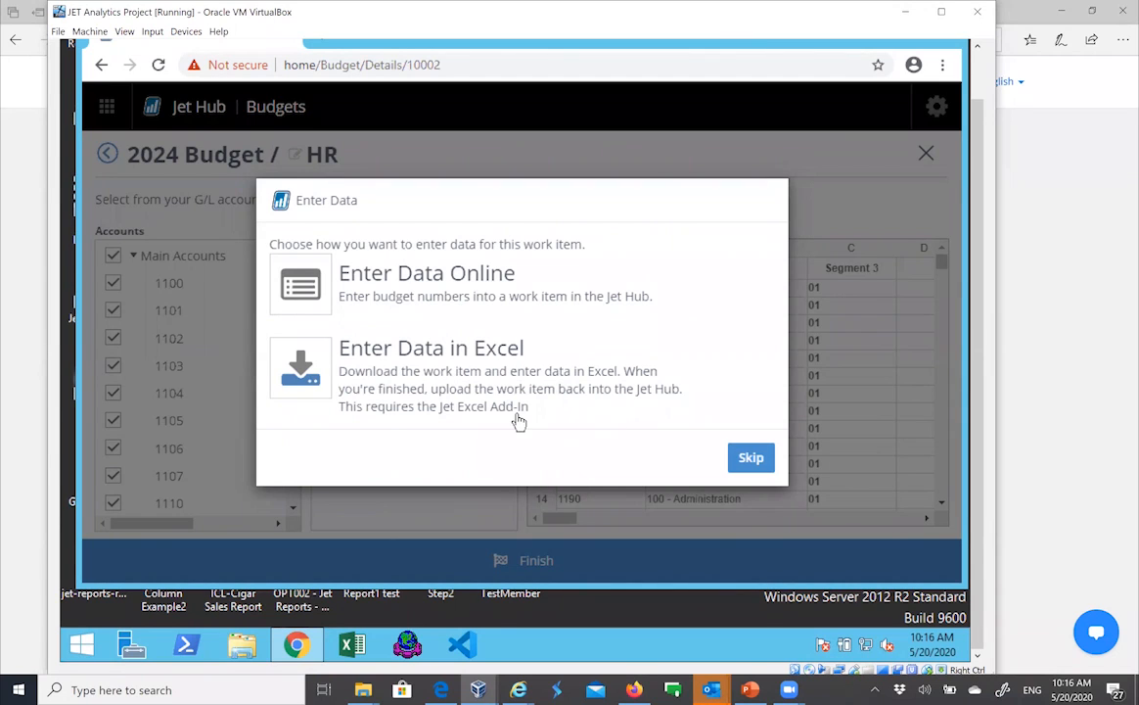
# Step: Skip data entry for the HR work item and return to the list of budgets
pyautogui.click(750, 460)
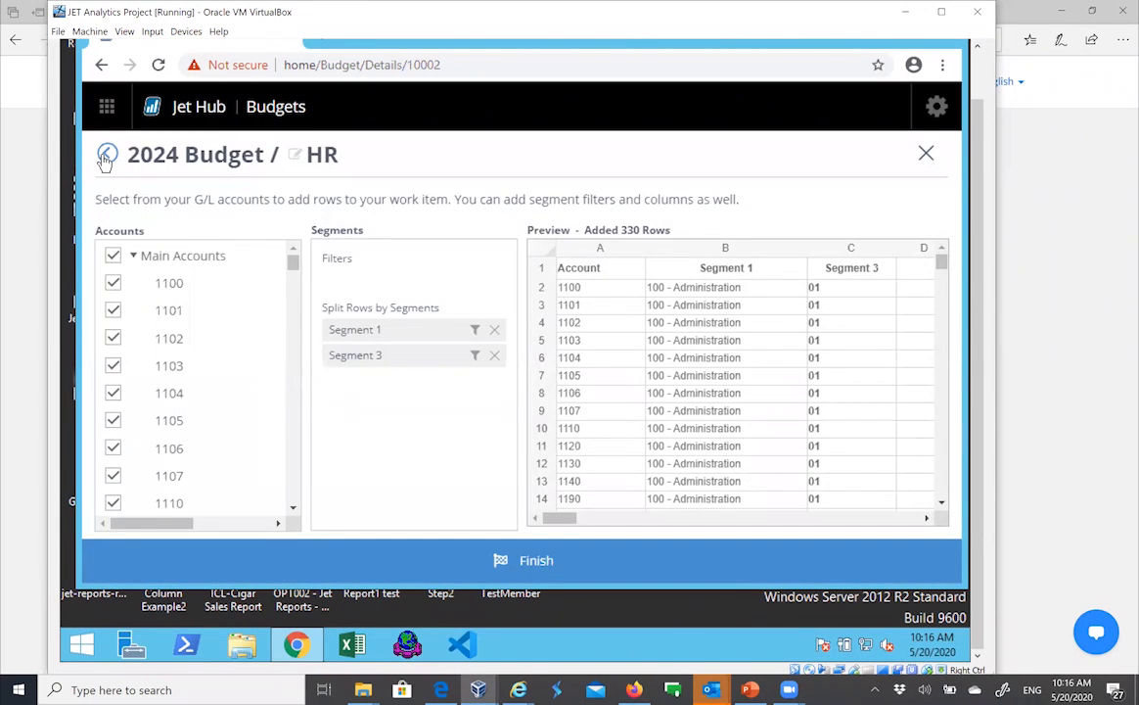
pyautogui.click(108, 158)
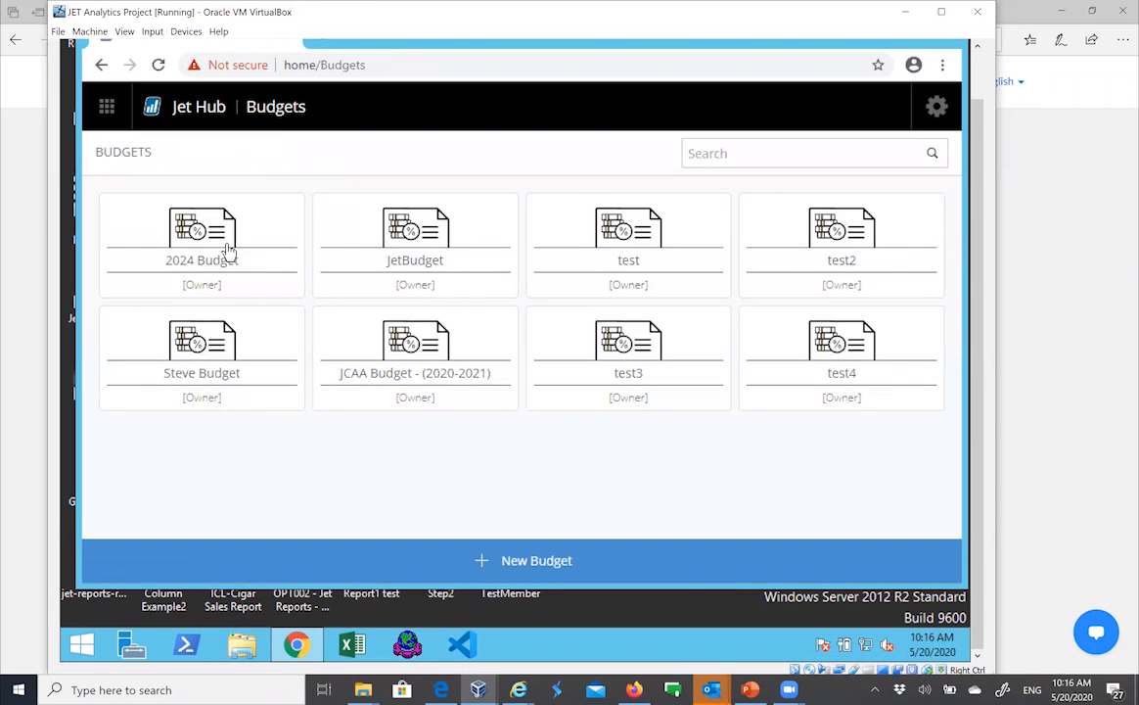
# Step: Open the 2024 Budget and select the HR work item in its list of work items
pyautogui.doubleClick(150, 254)
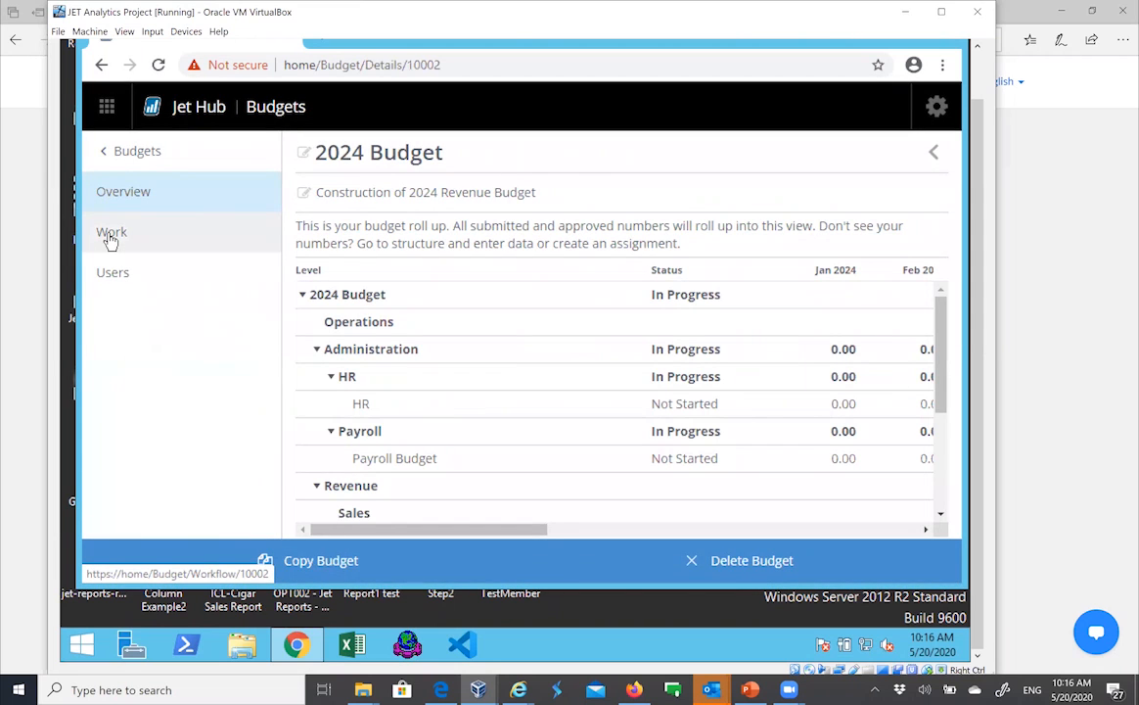
pyautogui.click(363, 405)
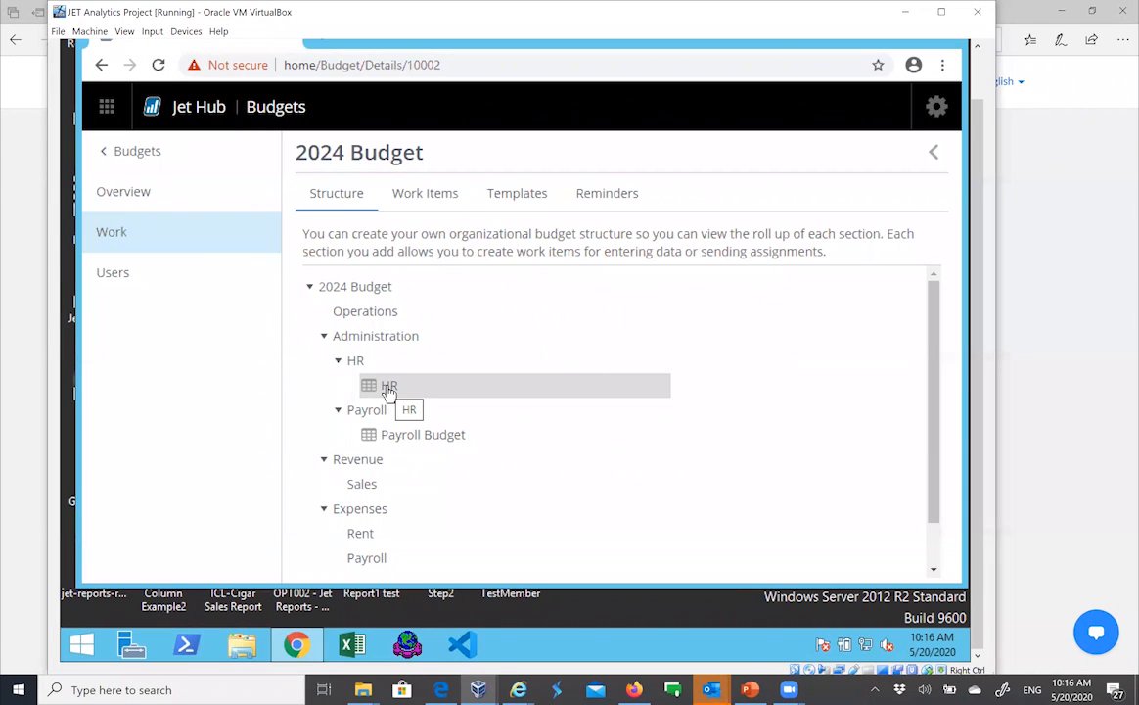
pyautogui.doubleClick(388, 389)
pyautogui.click(331, 301)
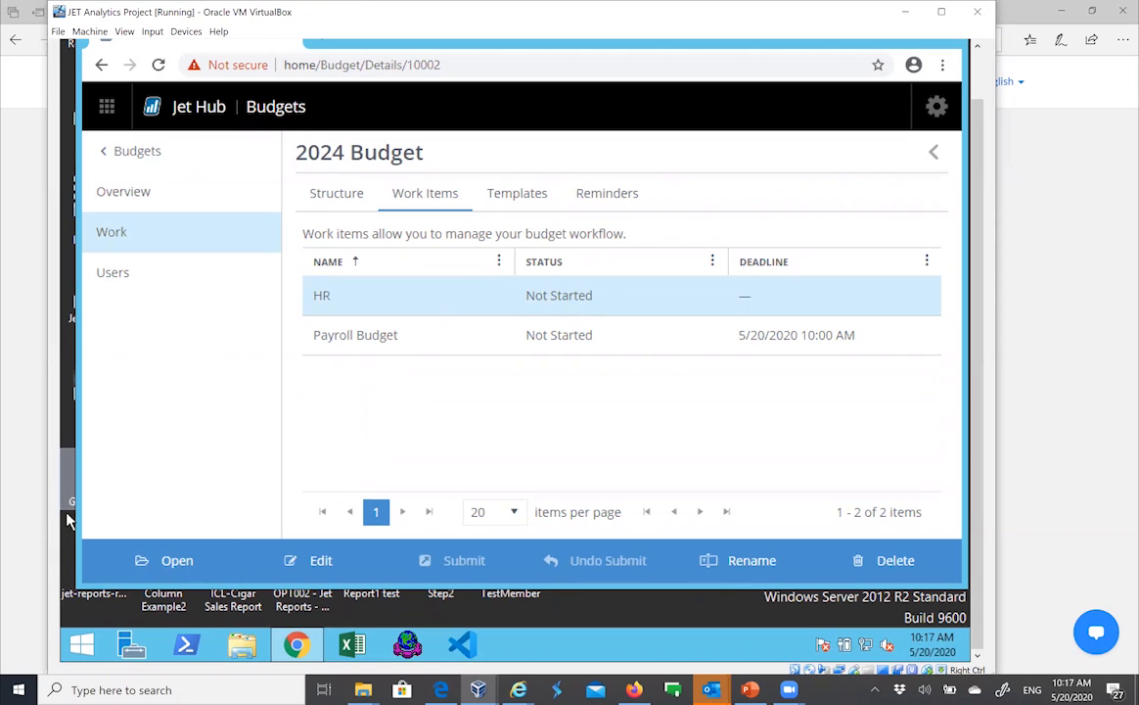
# Step: Download the HR work item for data entry in Excel, then open HR.xlsx with editing enabled
pyautogui.click(177, 560)
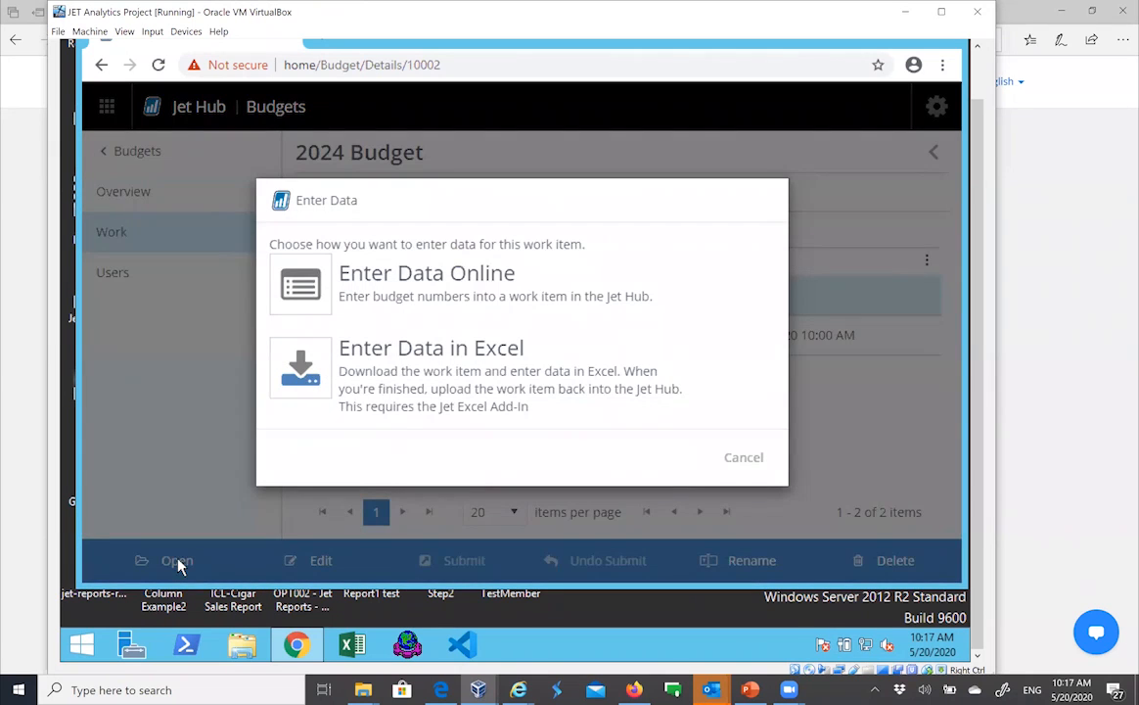
pyautogui.click(427, 368)
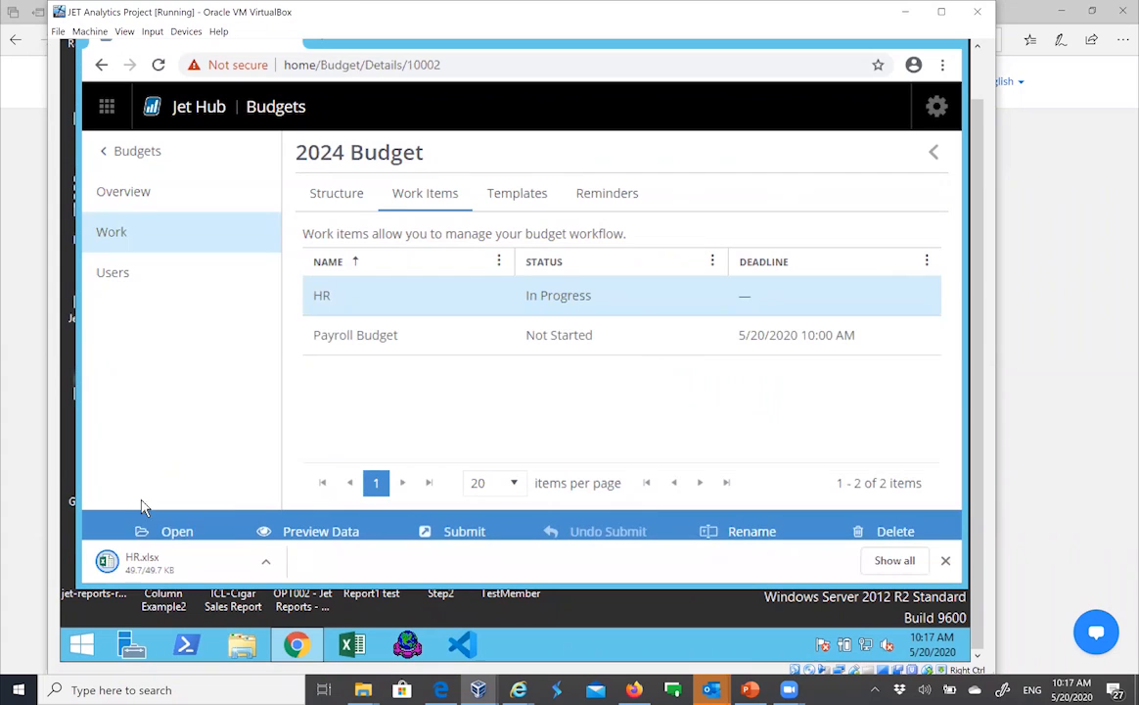
pyautogui.click(128, 565)
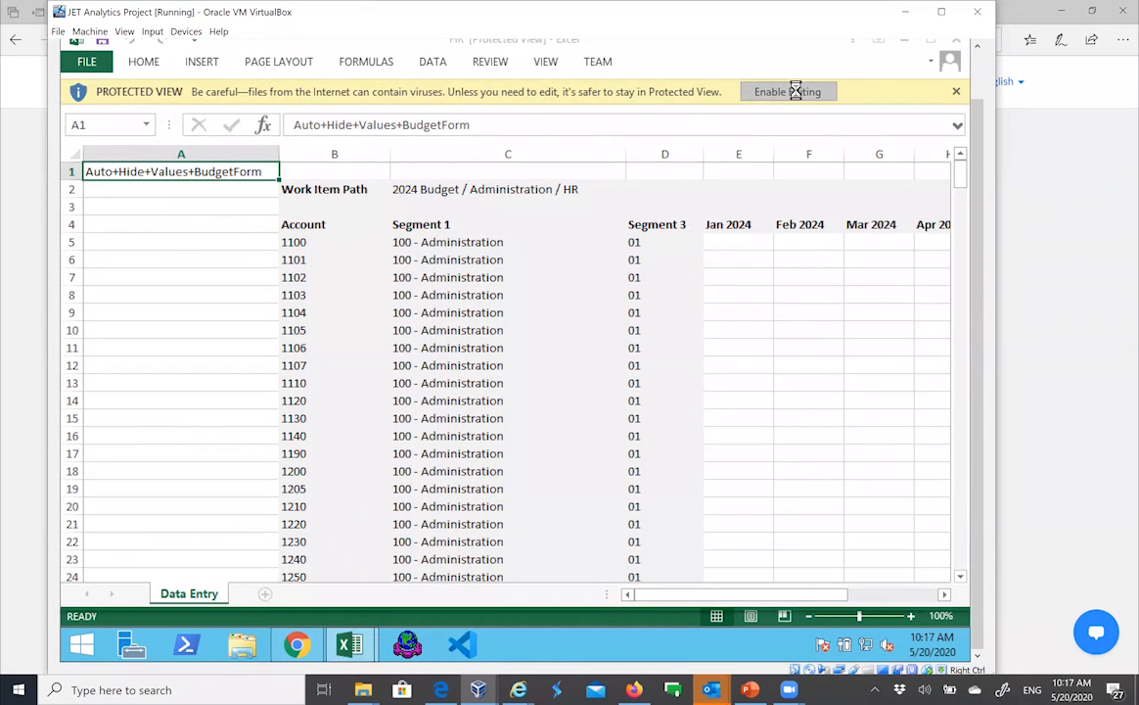
pyautogui.click(788, 91)
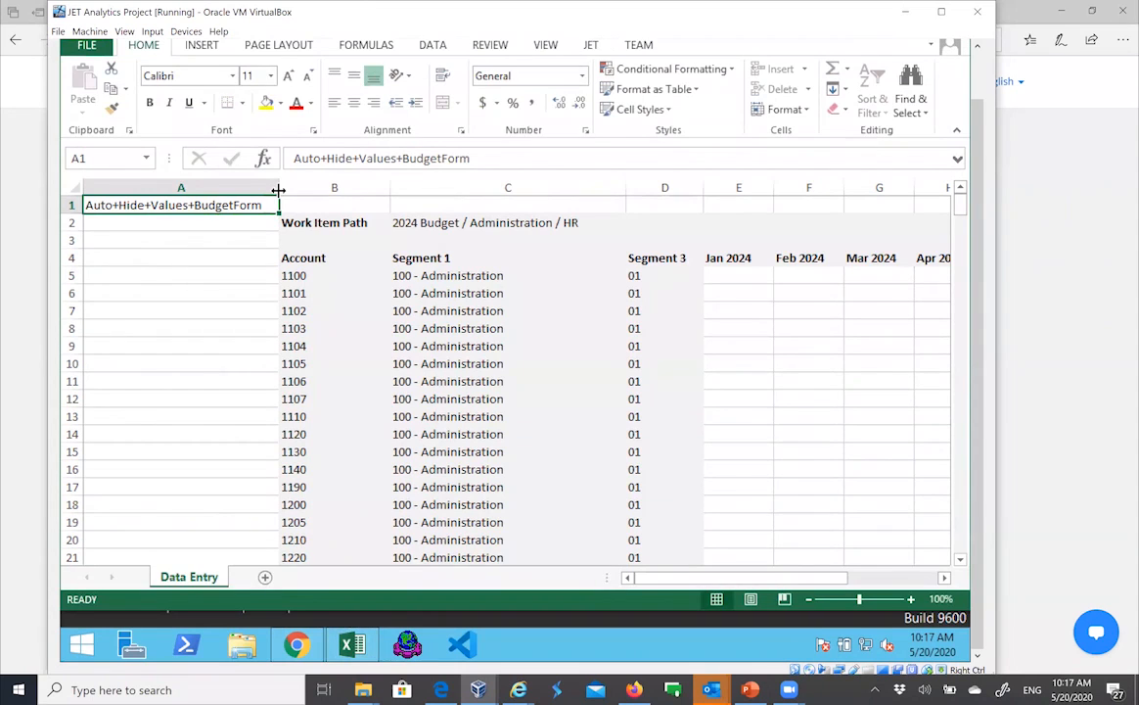
# Step: Narrow column A of the Data Entry sheet to a width of about 5.86, and narrow columns B and C as well
pyautogui.moveTo(279, 190); pyautogui.dragTo(124, 201)
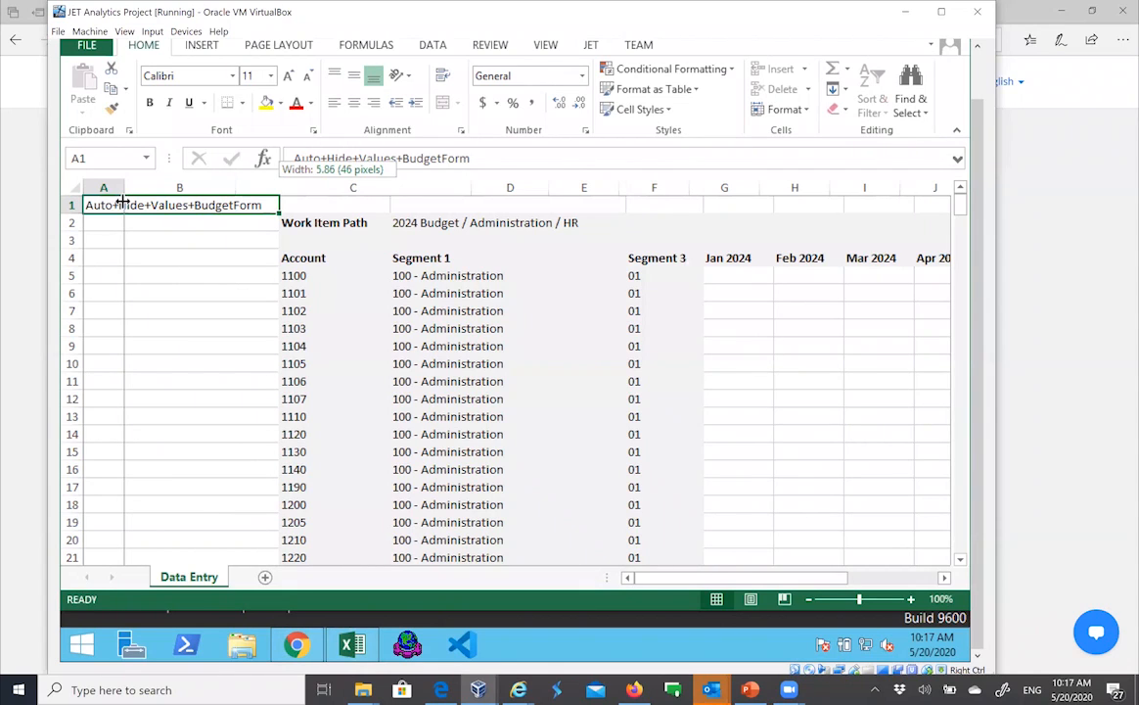
pyautogui.moveTo(123, 201); pyautogui.dragTo(123, 201)
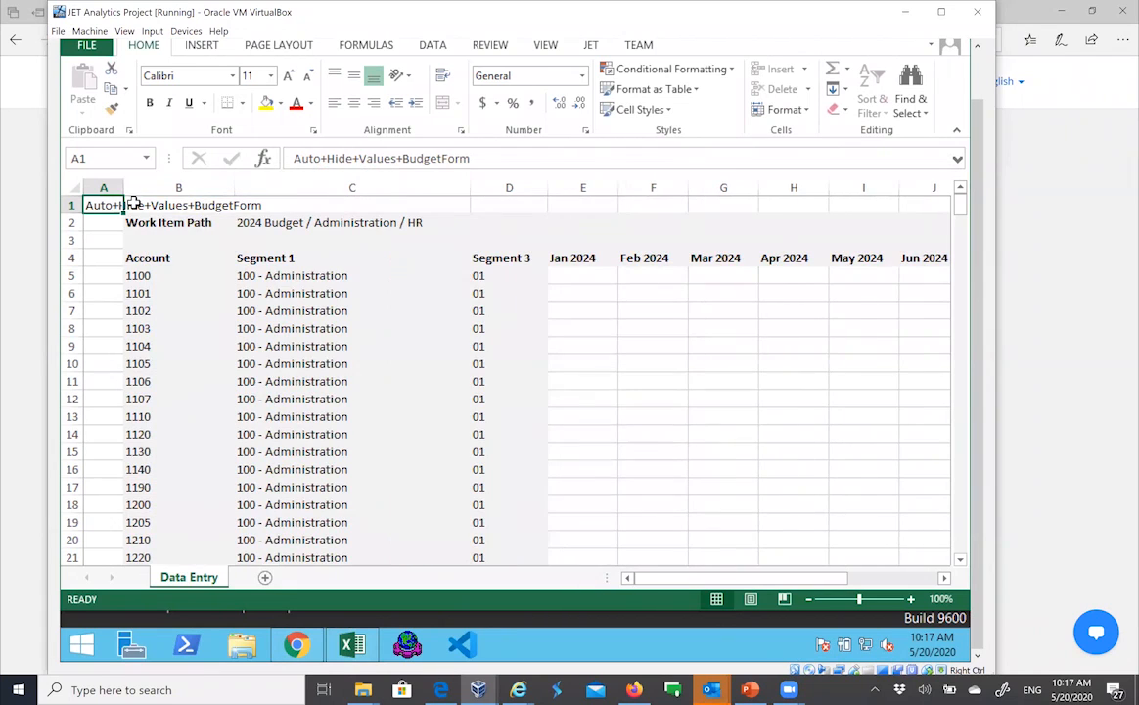
pyautogui.moveTo(235, 188); pyautogui.dragTo(201, 188)
pyautogui.moveTo(435, 188); pyautogui.dragTo(361, 198)
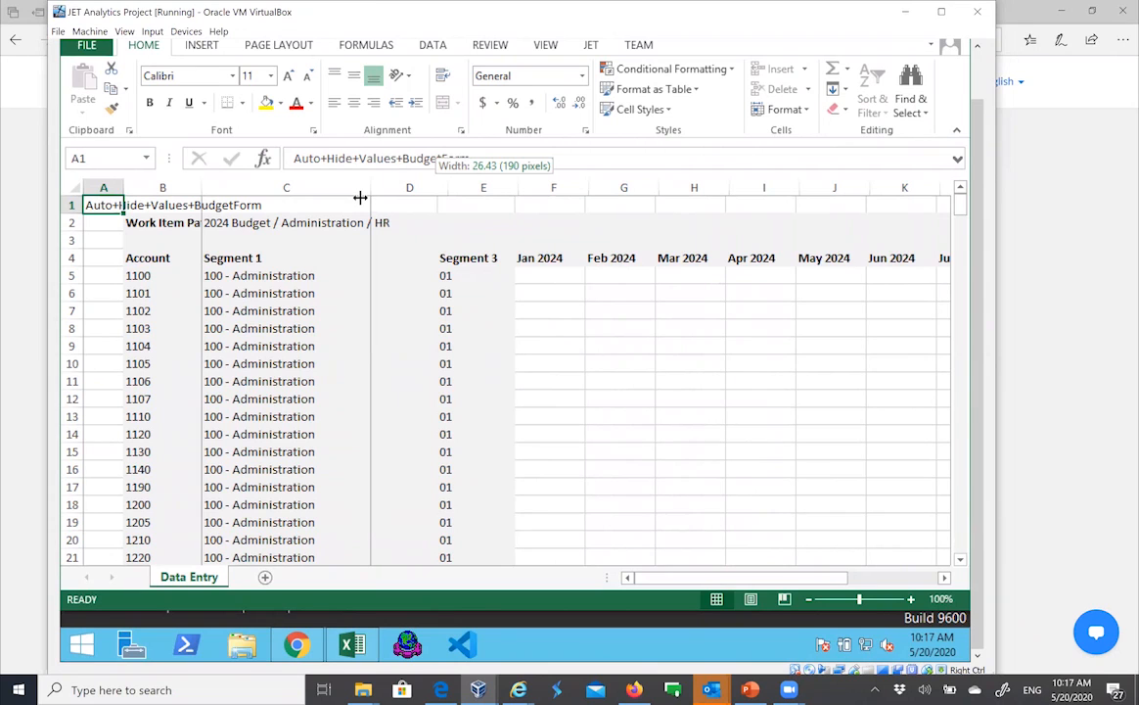
pyautogui.moveTo(744, 577); pyautogui.dragTo(600, 580)
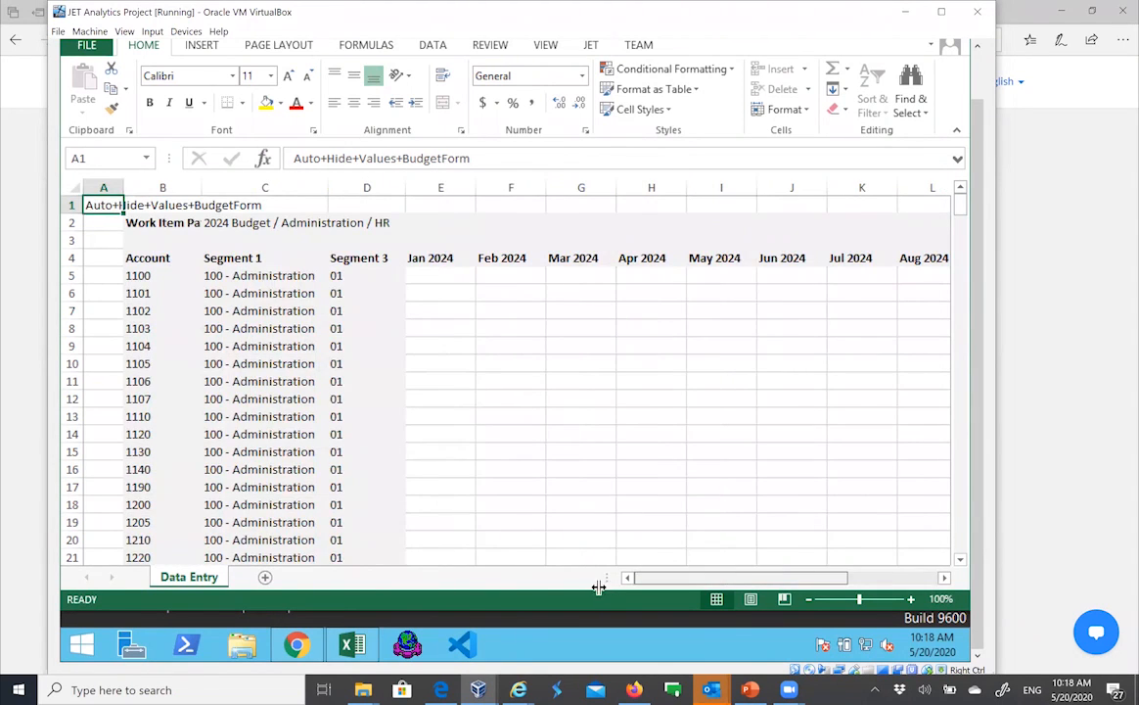
# Step: Examine the account rows of the HR data entry sheet down to the Budget Total row and return to the first row
pyautogui.scroll(-2, 587, 463)
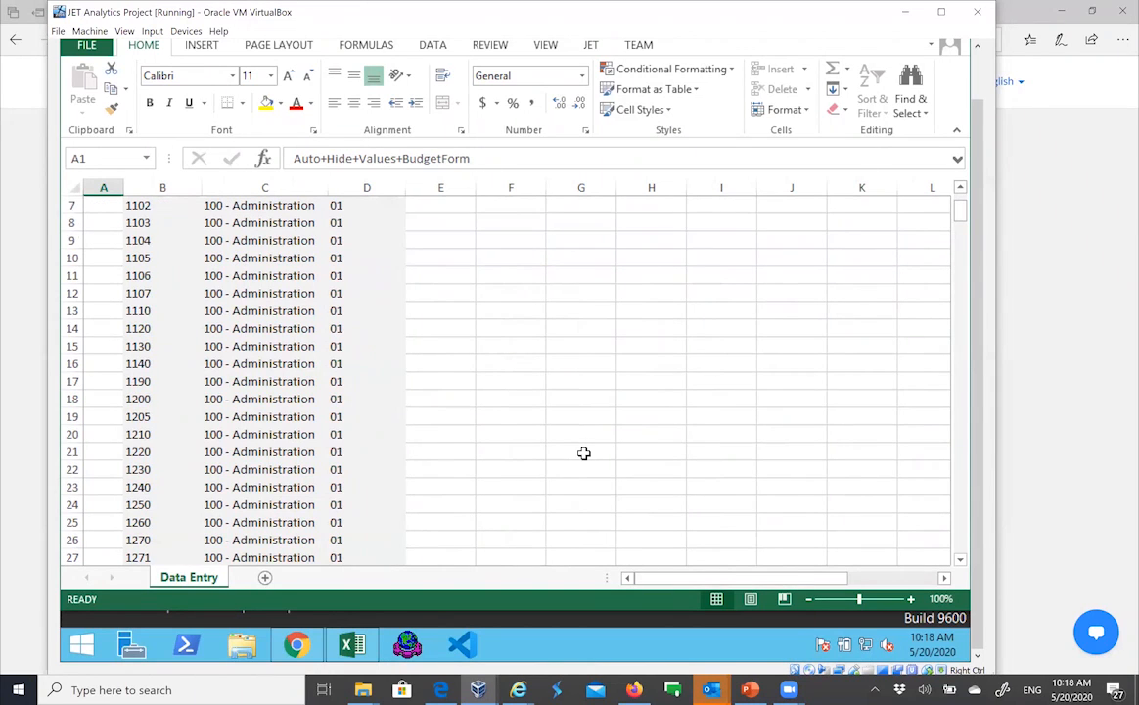
pyautogui.scroll(-6, 584, 453)
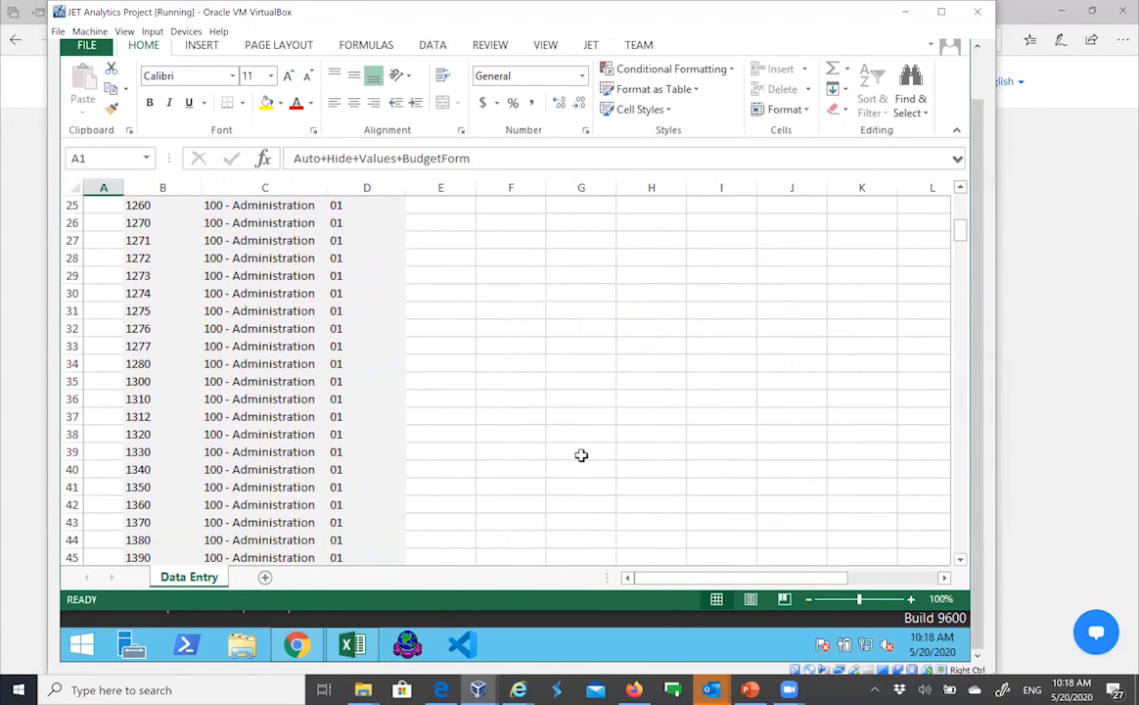
pyautogui.scroll(-9, 581, 456)
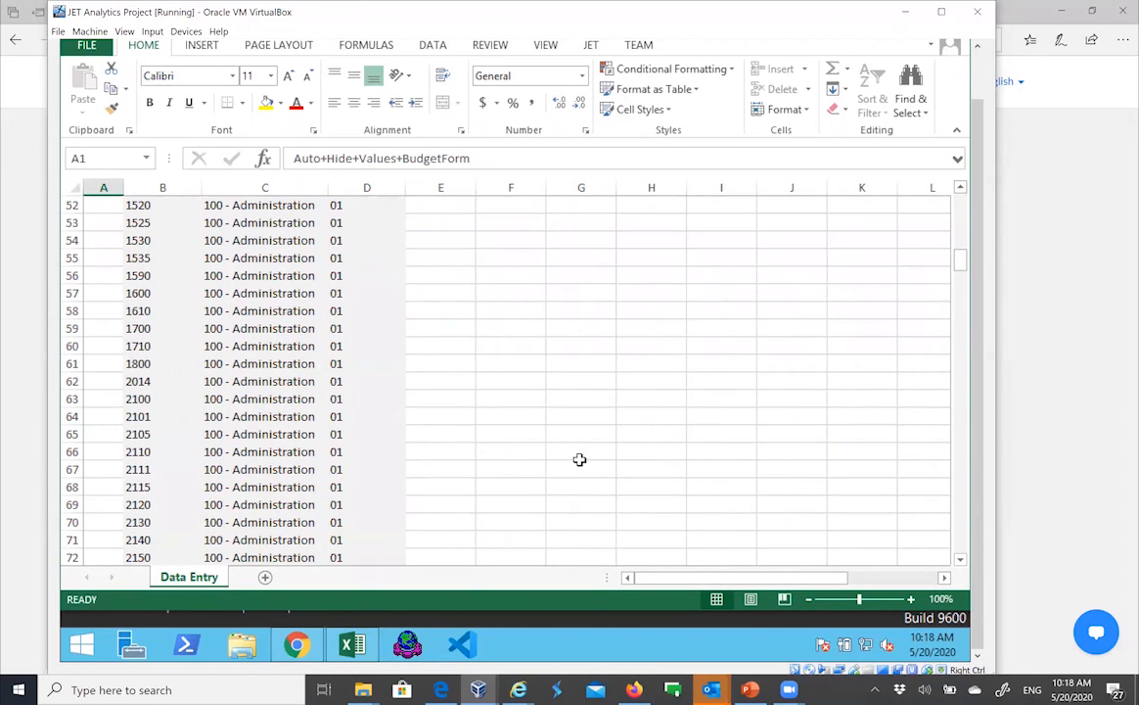
pyautogui.scroll(-20, 580, 459)
pyautogui.scroll(1, 600, 440)
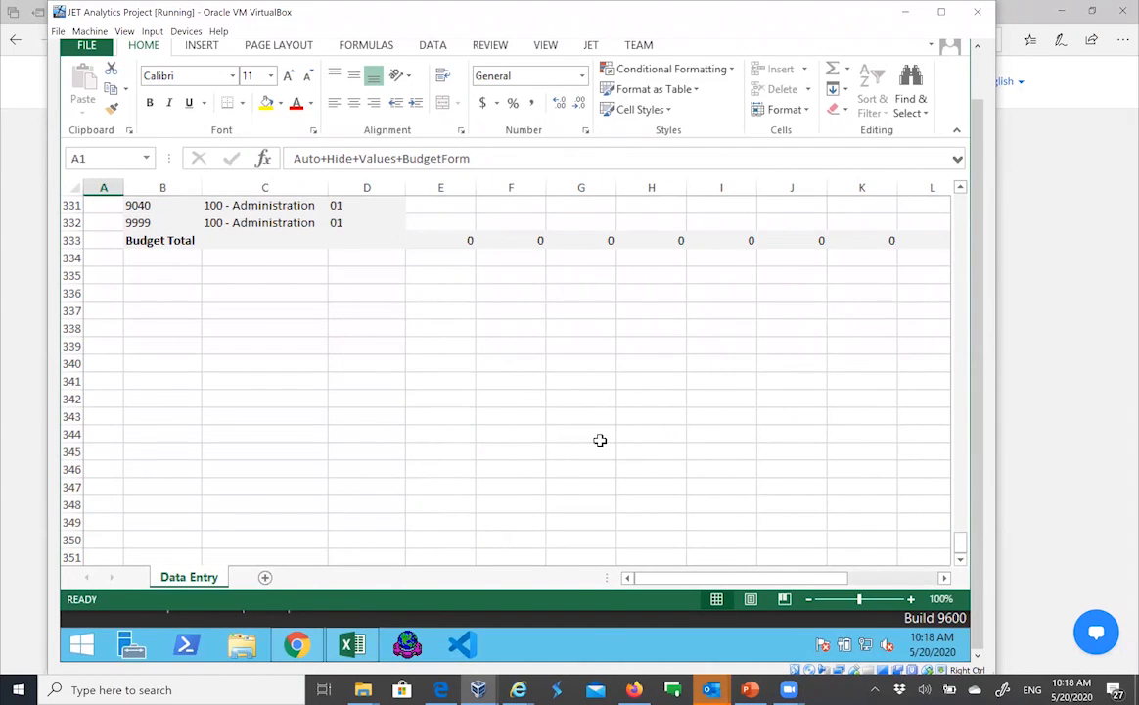
pyautogui.scroll(1, 600, 440)
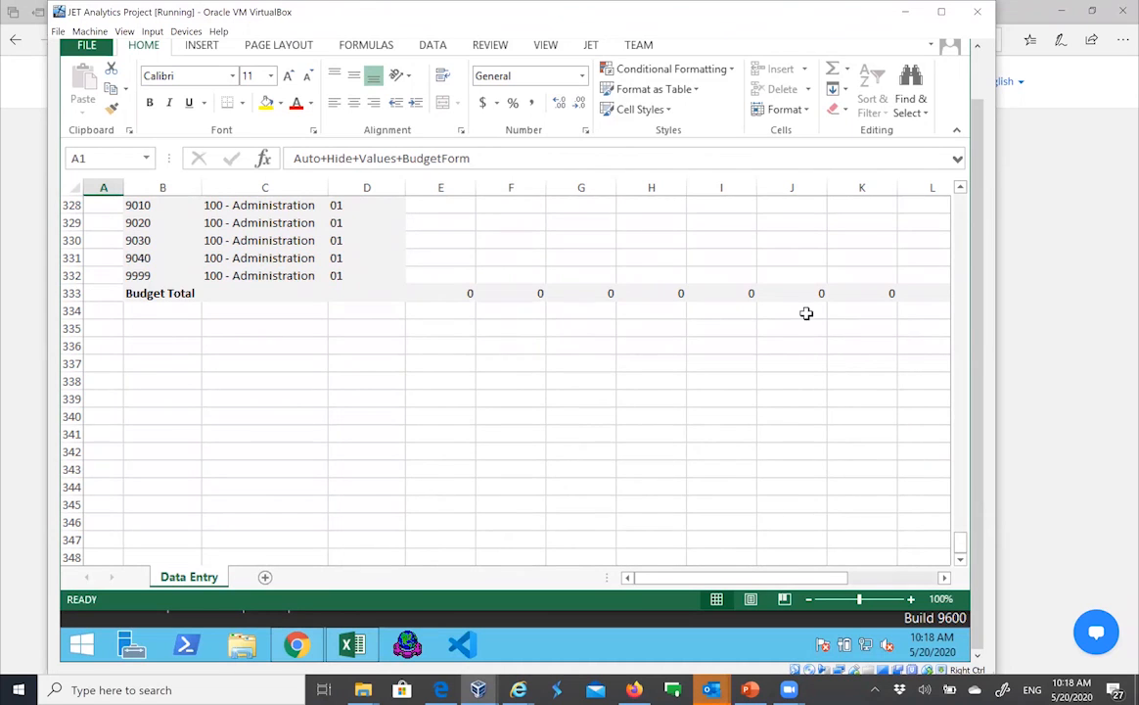
pyautogui.moveTo(961, 542); pyautogui.dragTo(954, 201)
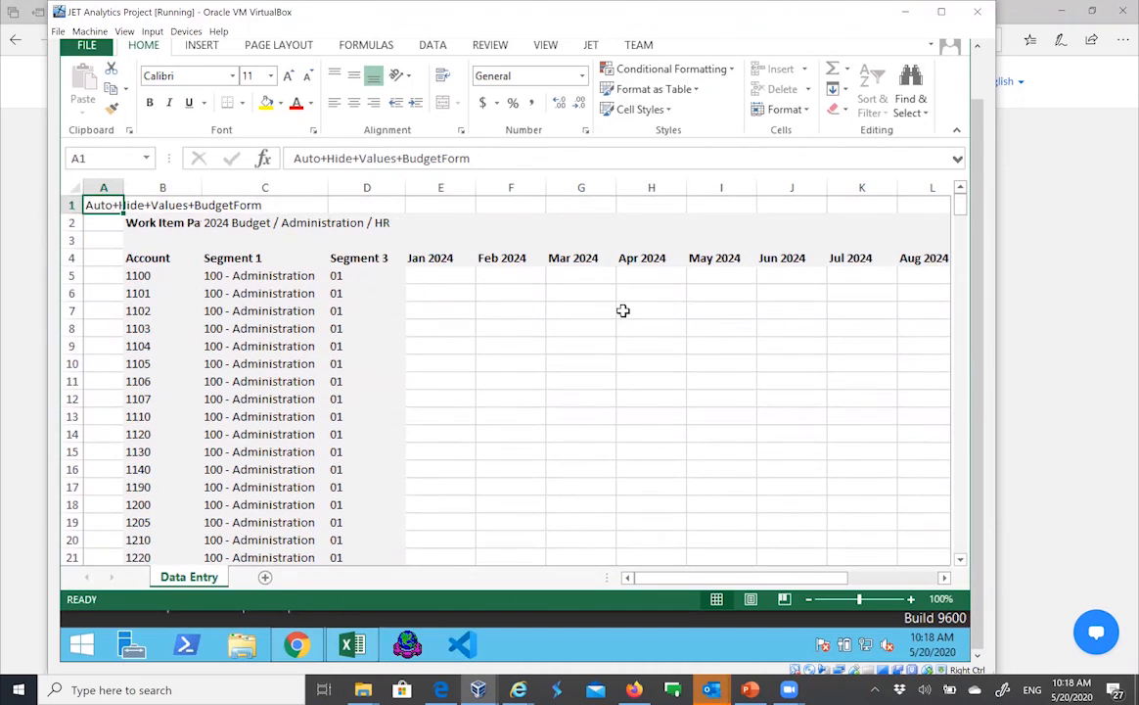
# Step: Enter 10000 for Jan 2024 and 12000 for Feb 2024 in the row of account 1101
pyautogui.click(428, 291)
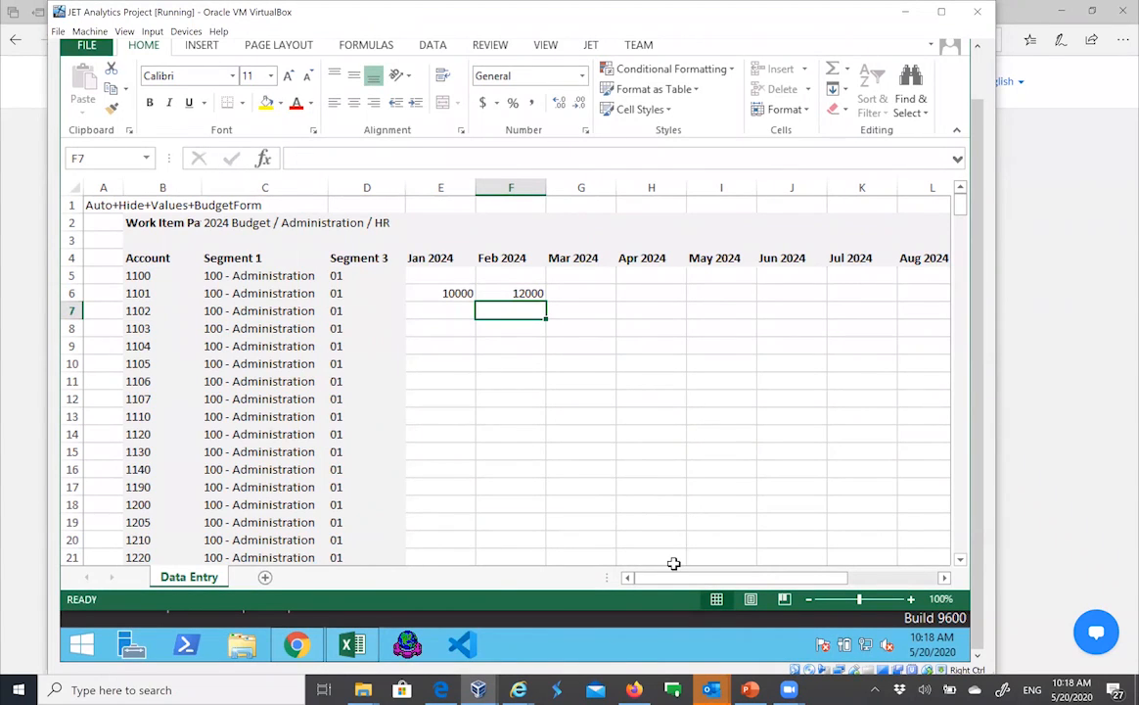
pyautogui.moveTo(676, 582)
pyautogui.mouseDown()
pyautogui.moveTo(742, 583)
pyautogui.moveTo(697, 584)
pyautogui.mouseUp()
# Step: Display the Jet add-in's commands, including the one for saving the workbook in the budget
pyautogui.click(591, 45)
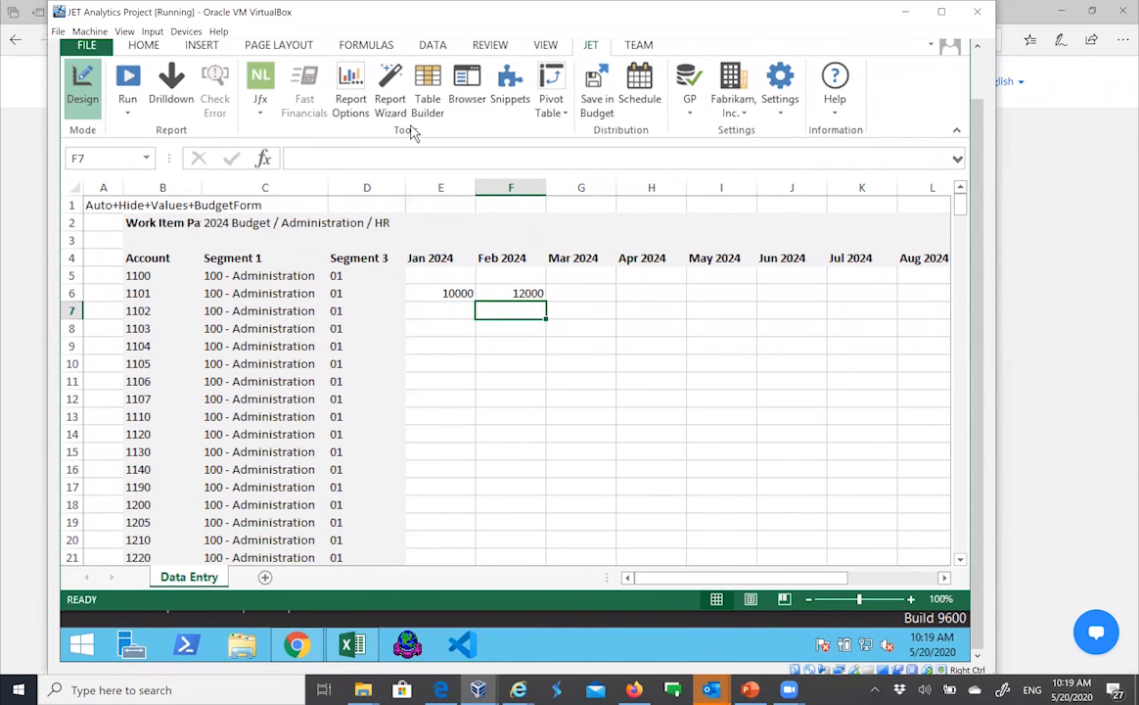
pyautogui.moveTo(977, 165); pyautogui.dragTo(976, 124)
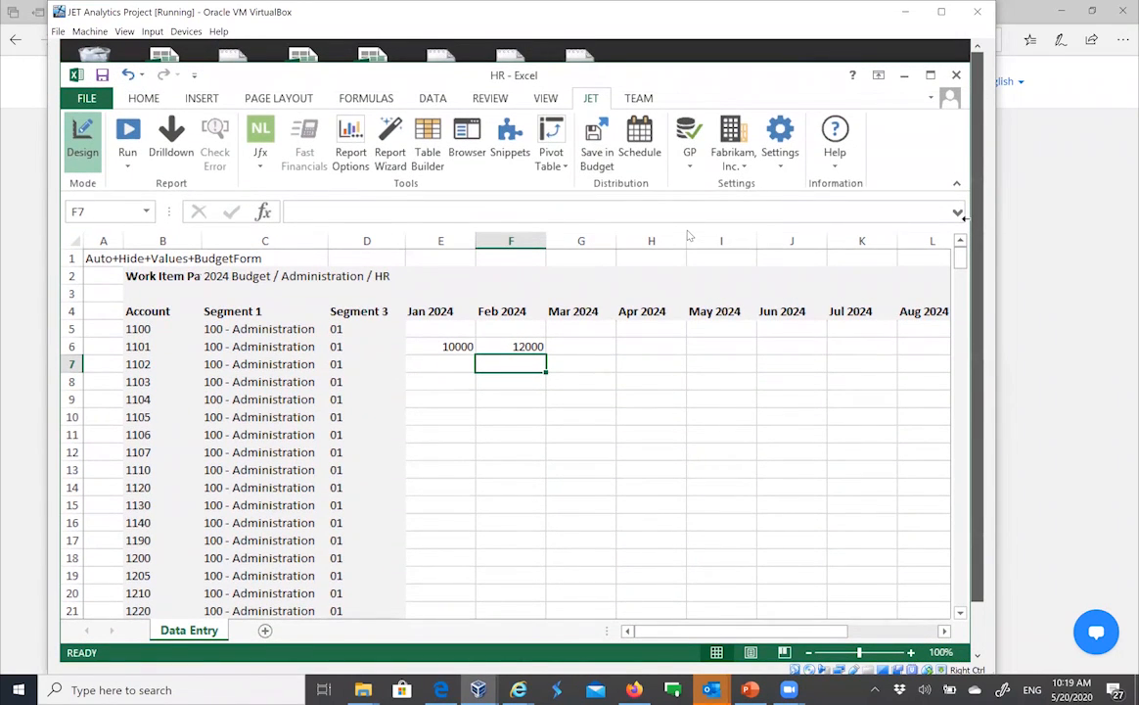
pyautogui.click(580, 452)
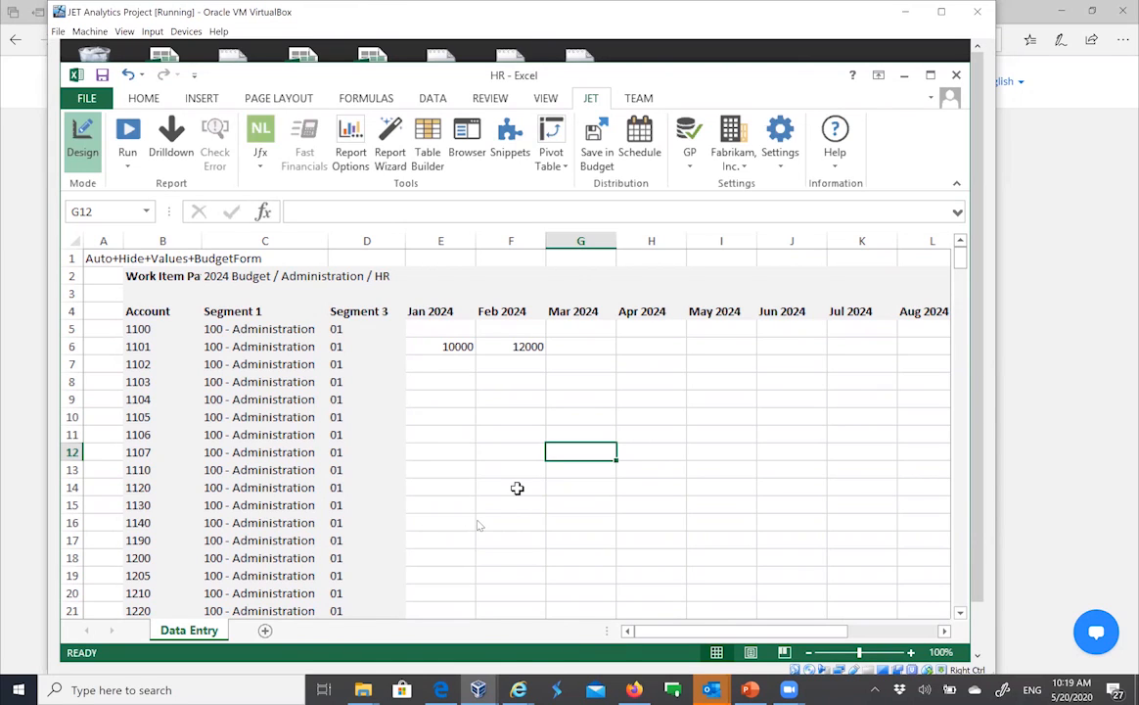
pyautogui.click(329, 639)
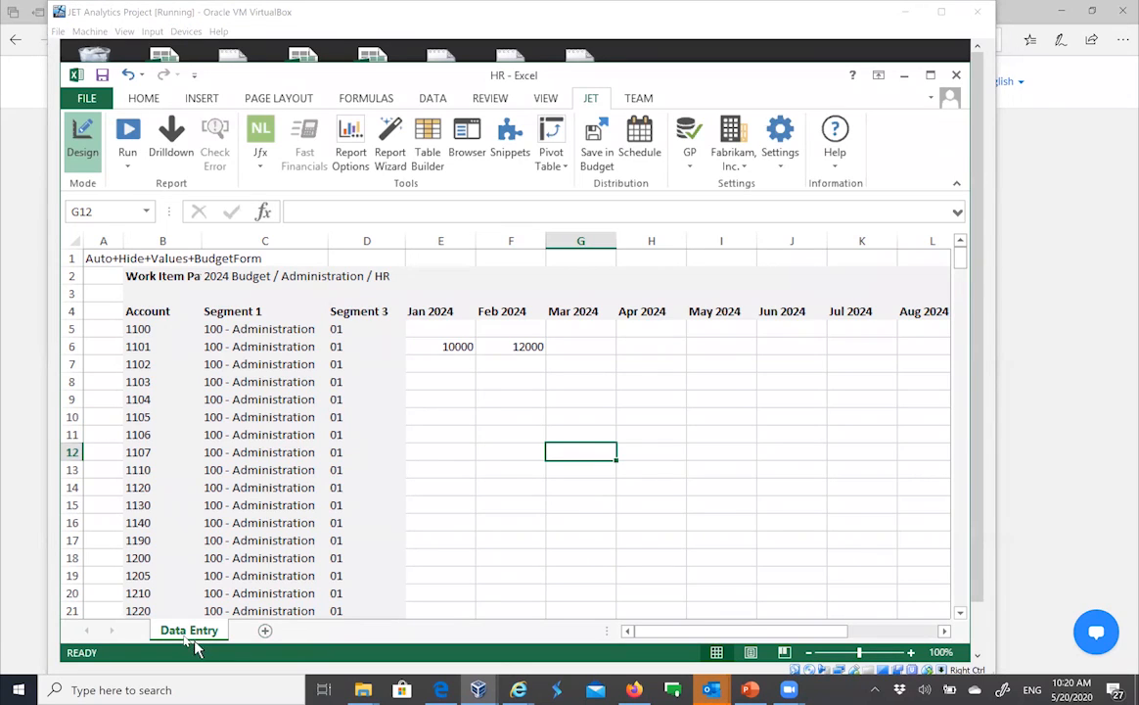